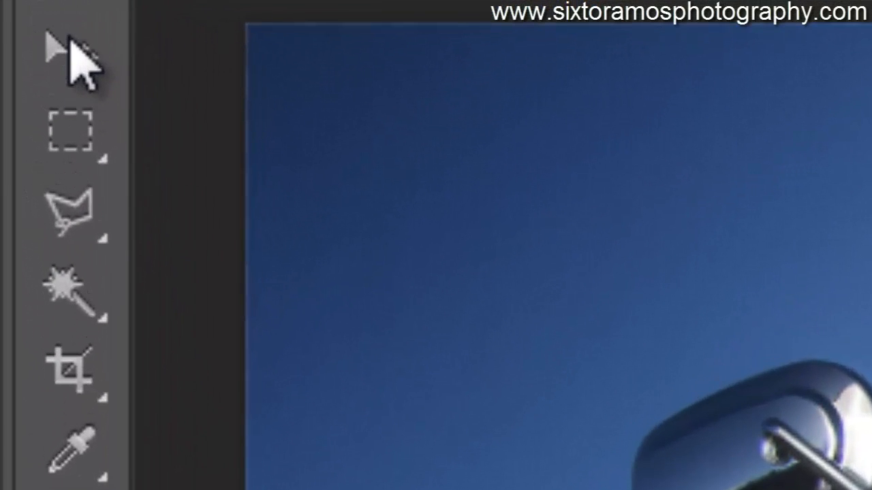
- Try shifting the photo layer across the canvas with the Move tool
click(69, 43)
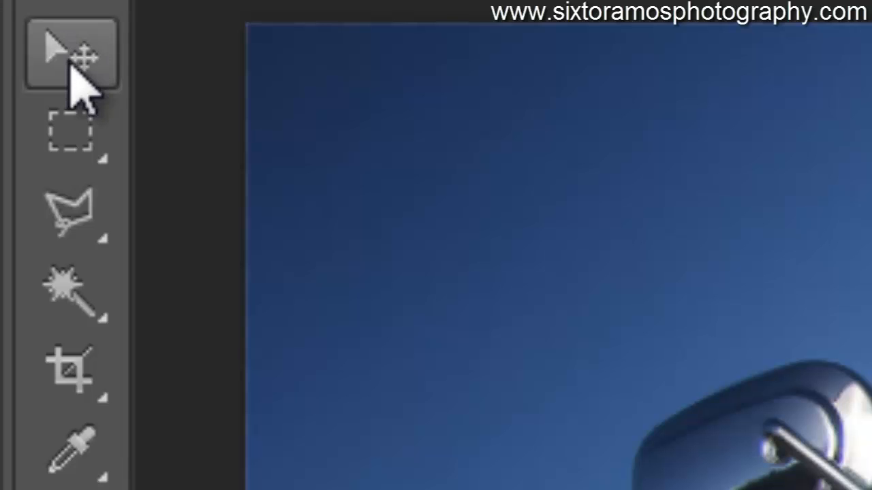
click(69, 63)
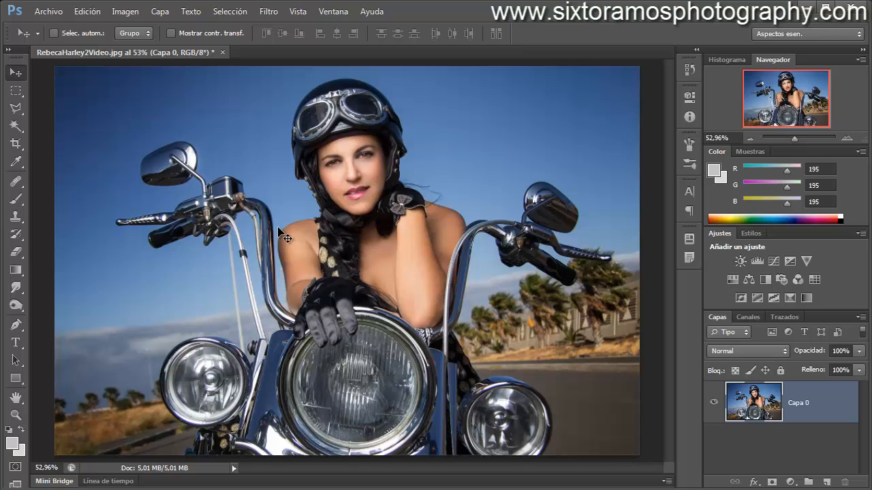
drag(279, 232, 373, 159)
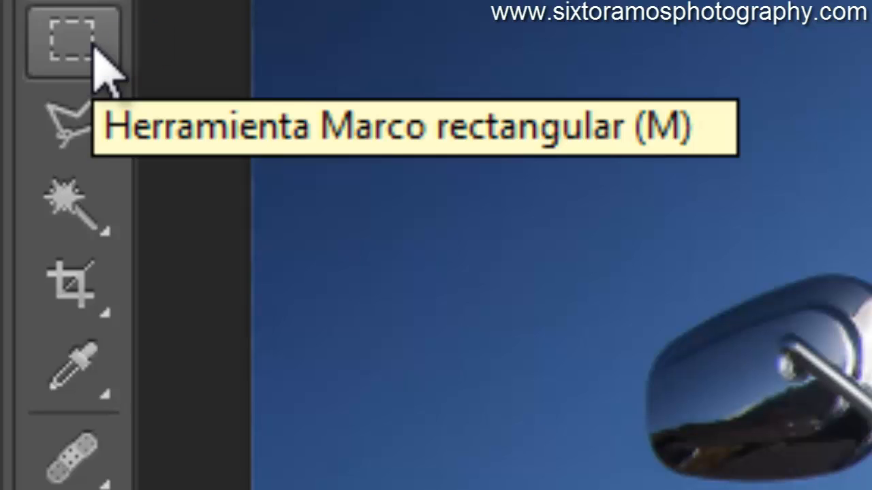
- Select the rider's head and shoulders with a rectangular marquee
click(96, 49)
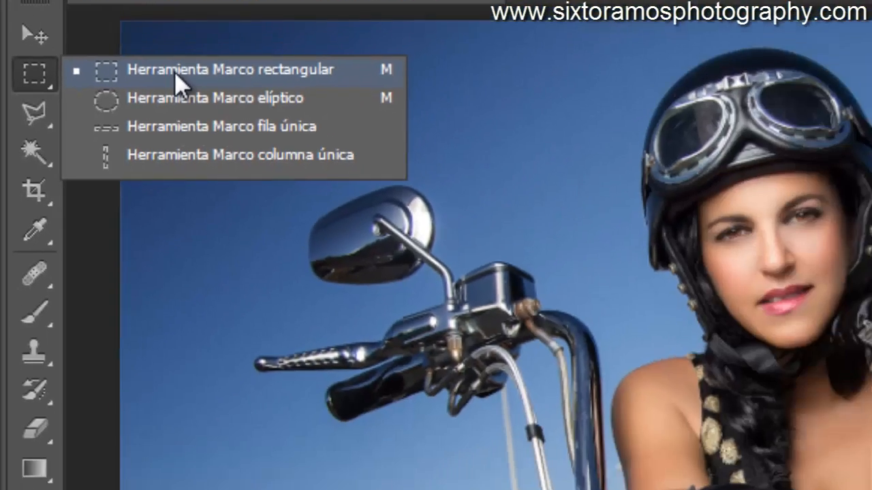
click(365, 43)
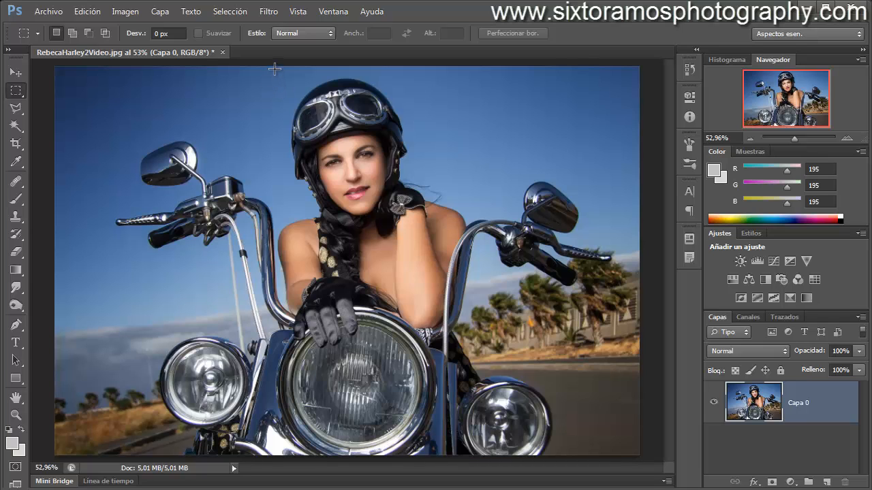
drag(274, 68, 437, 250)
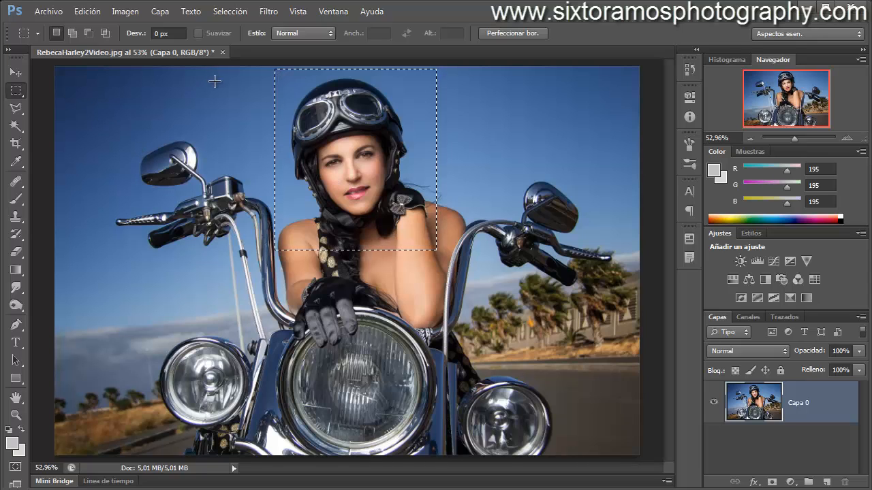
- Replace the rectangular selection with a circular elliptical marquee around the rider's head, reposition it slightly, and deselect
right_click(21, 98)
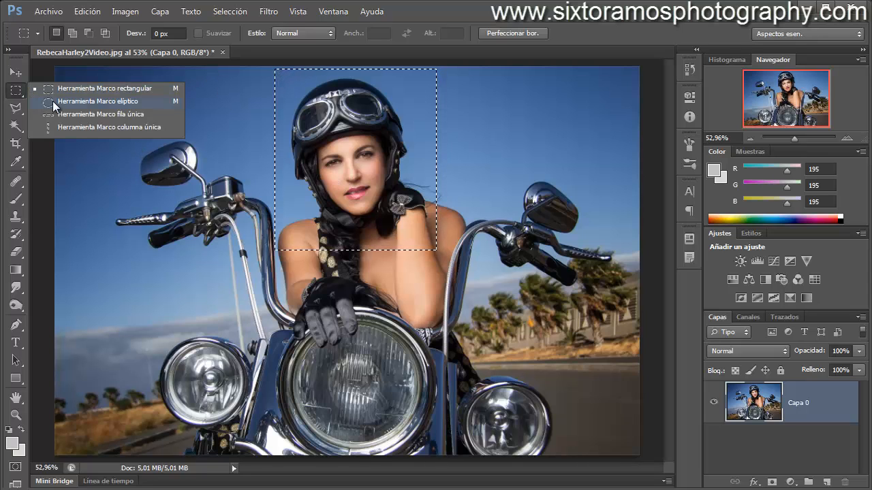
click(56, 102)
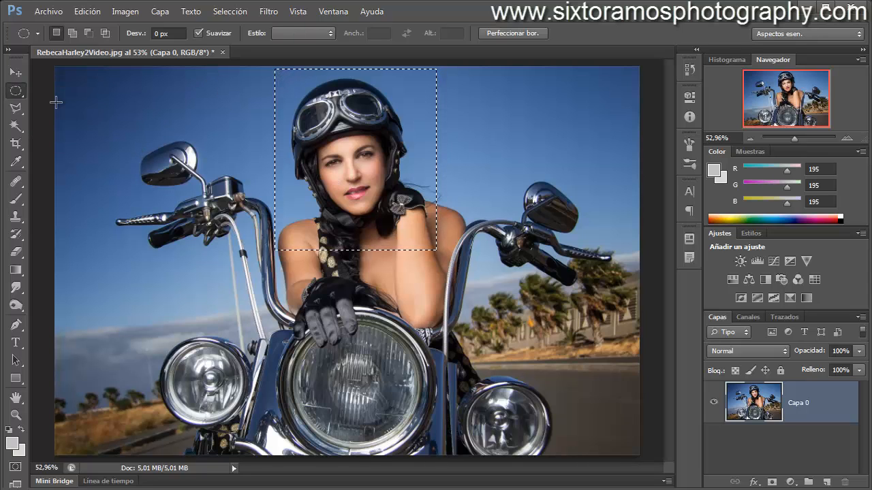
click(221, 107)
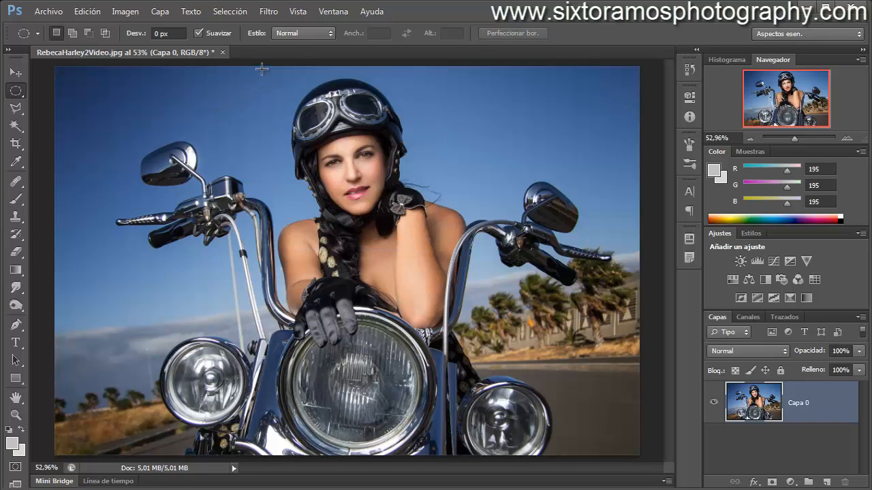
drag(262, 68, 467, 278)
drag(383, 159, 365, 145)
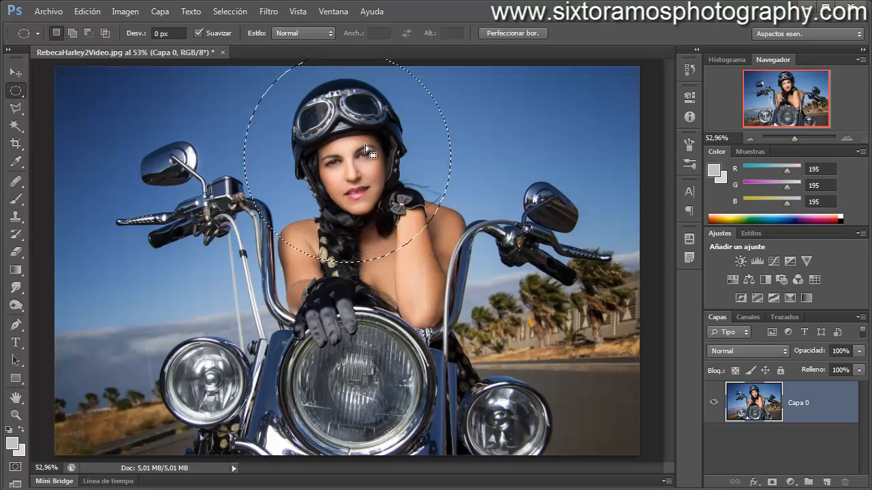
key(ctrl+d)
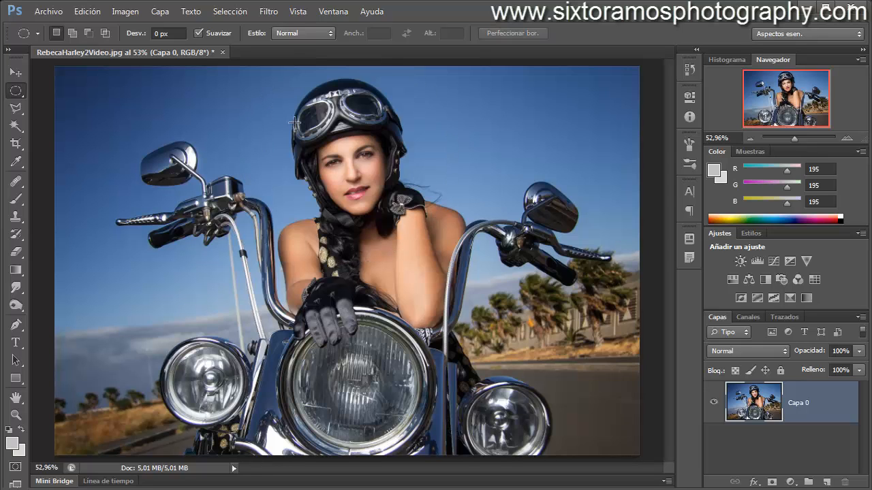
- Use the Single Row Marquee tool to select one-pixel rows at several heights, ending just above the goggles near the helmet's top
right_click(23, 94)
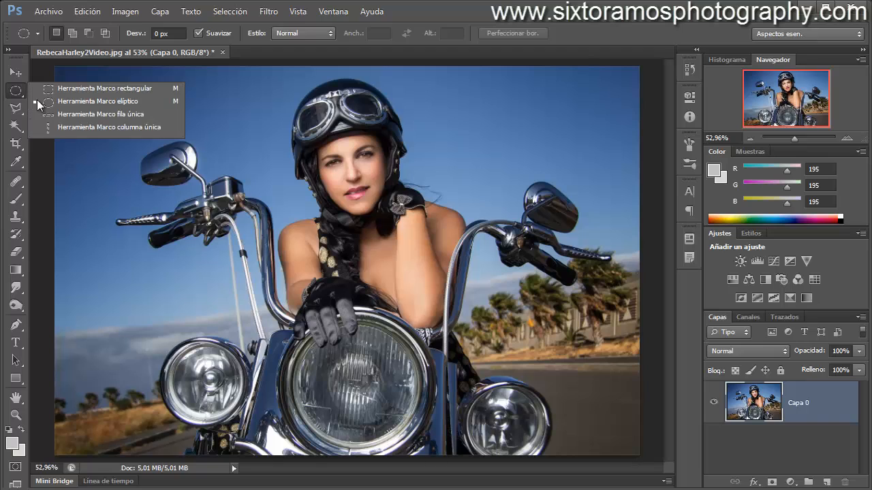
click(63, 114)
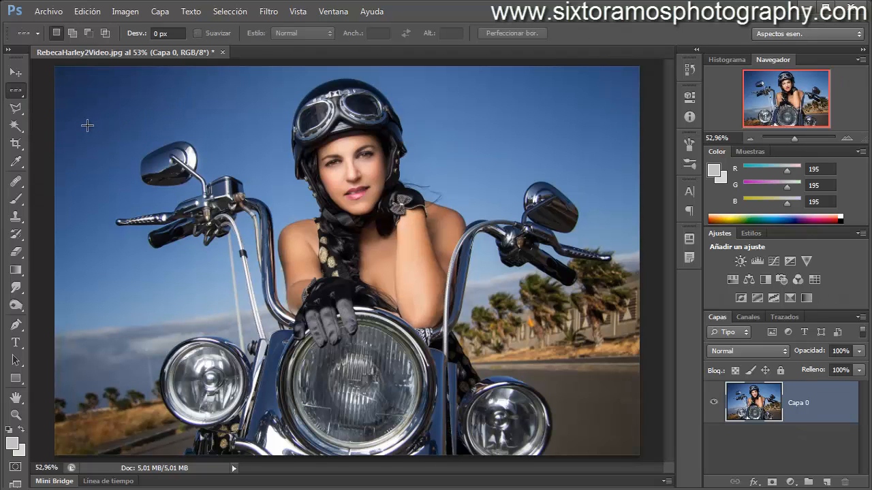
click(58, 104)
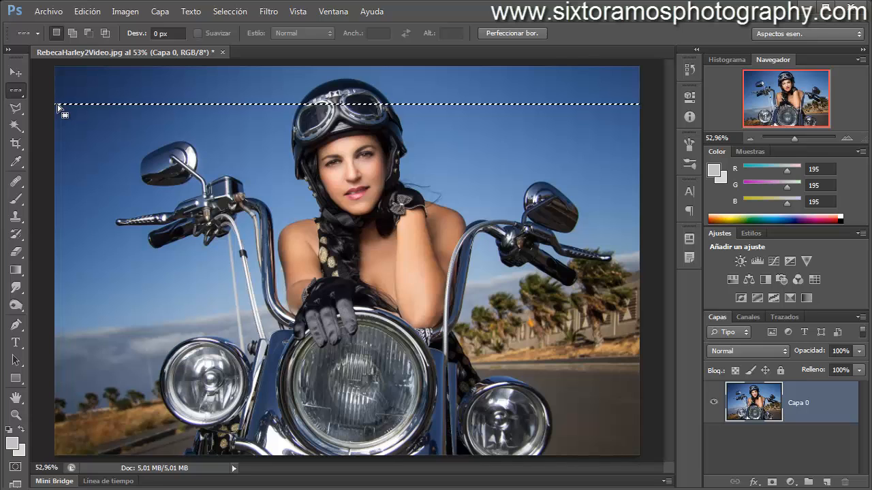
click(58, 277)
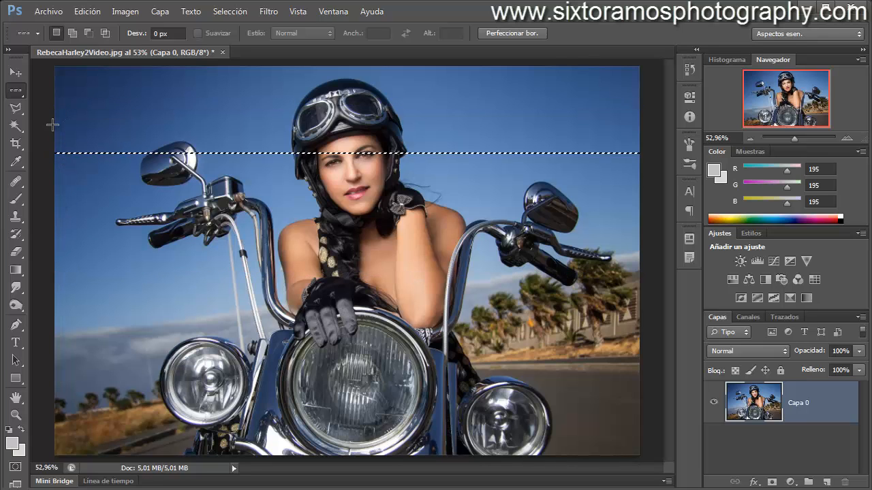
click(58, 86)
- Use the Single Column Marquee tool to select one-pixel columns at several positions across the photo, and deselect the last one
click(16, 96)
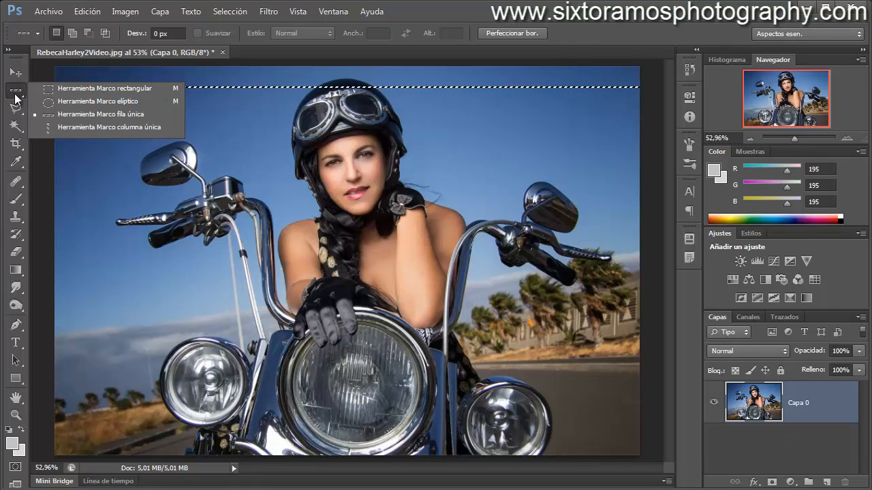
click(57, 127)
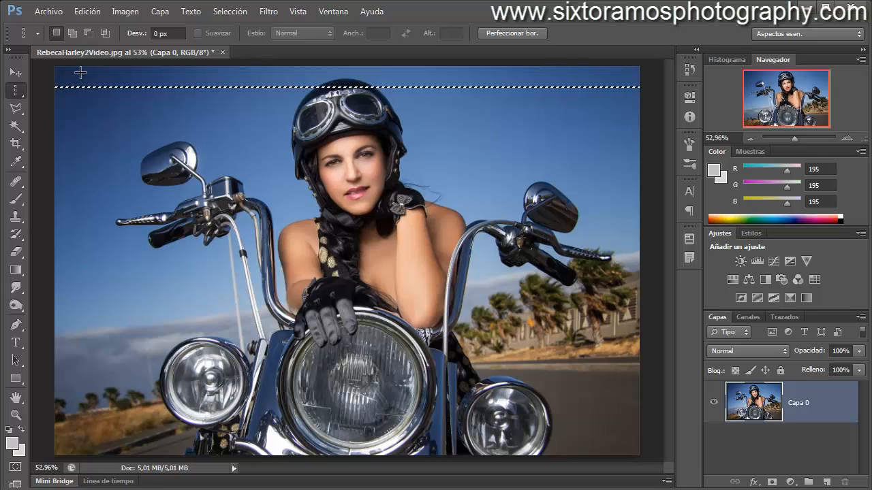
click(81, 71)
drag(114, 70, 168, 82)
click(245, 82)
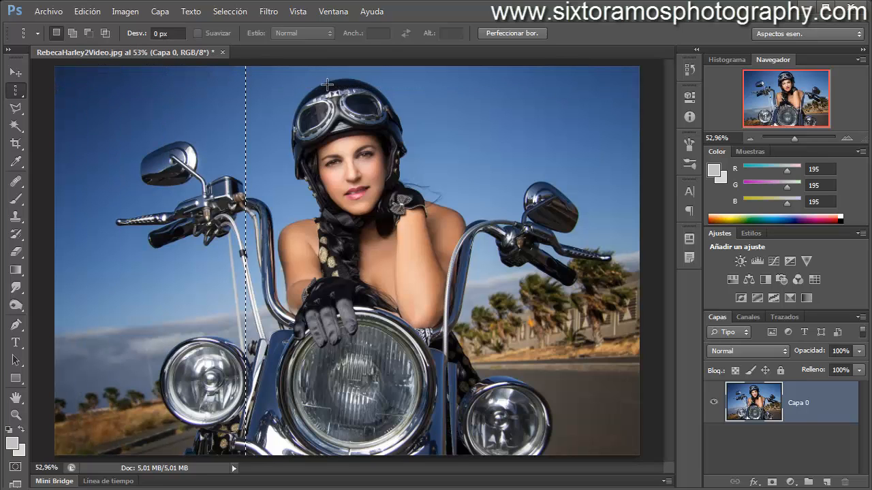
click(326, 83)
drag(439, 95, 439, 95)
click(496, 96)
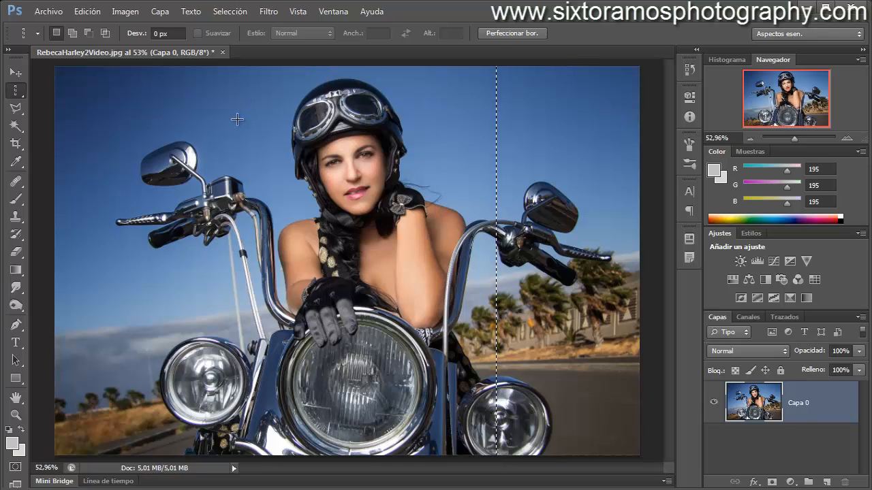
key(ctrl+d)
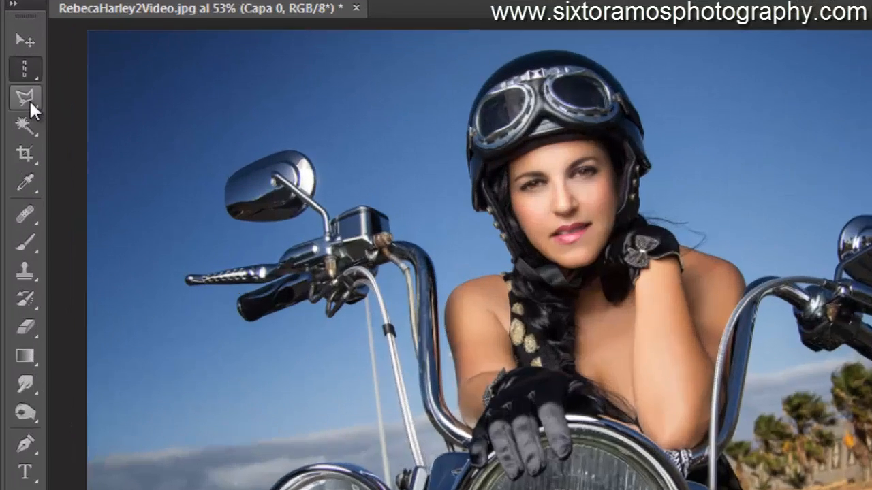
- Draw a freehand Lasso selection loosely around the motorcycle mirror on the image's left side
click(16, 108)
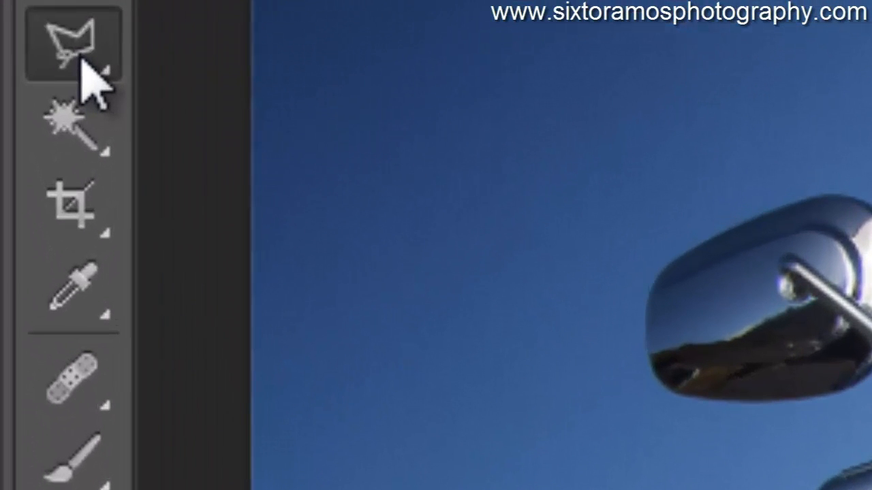
right_click(81, 59)
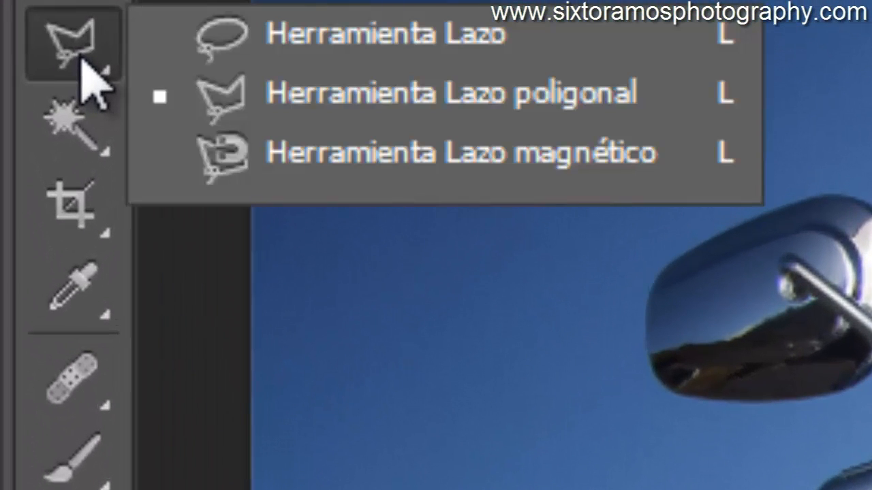
click(350, 45)
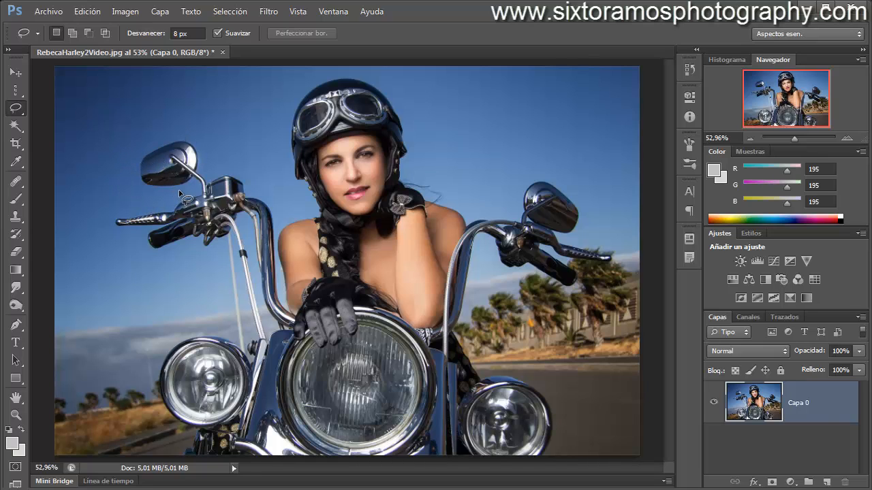
mouse_move(179, 194)
mouse_down()
mouse_move(145, 192)
mouse_move(127, 164)
mouse_move(137, 142)
mouse_move(171, 133)
mouse_move(207, 147)
mouse_move(204, 192)
mouse_move(180, 196)
mouse_up()
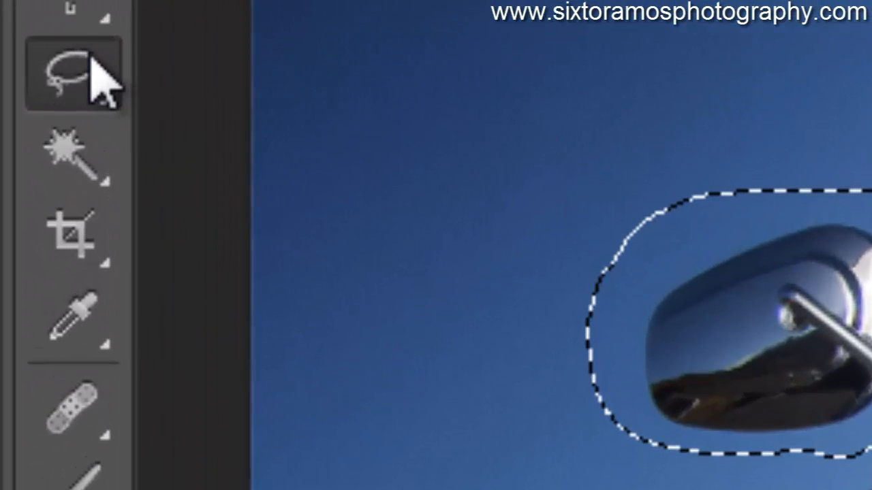
- Clear the freehand selection, outline the left mirror and handlebar controls with a closed Polygonal Lasso selection, and deselect it
click(20, 109)
click(259, 153)
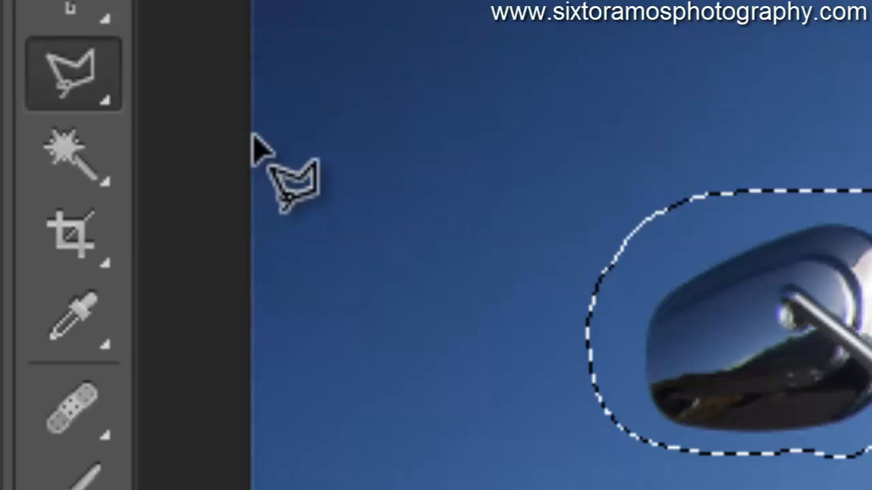
key(ctrl+d)
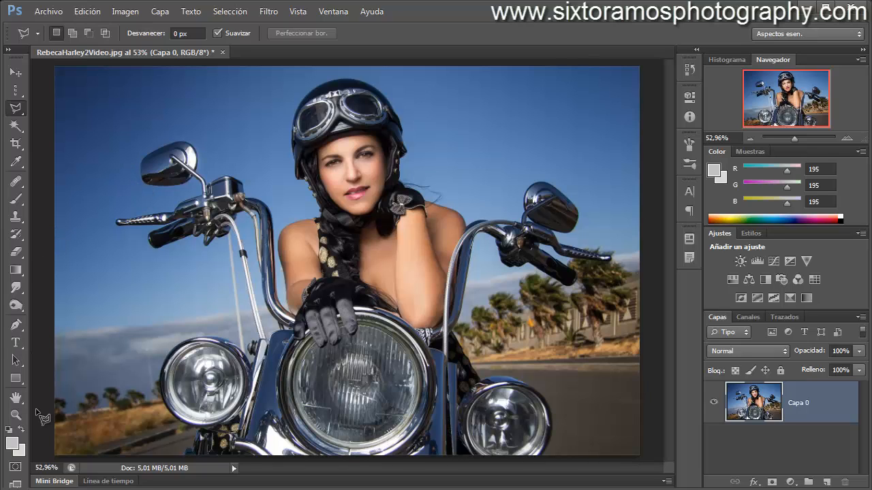
click(92, 131)
click(195, 103)
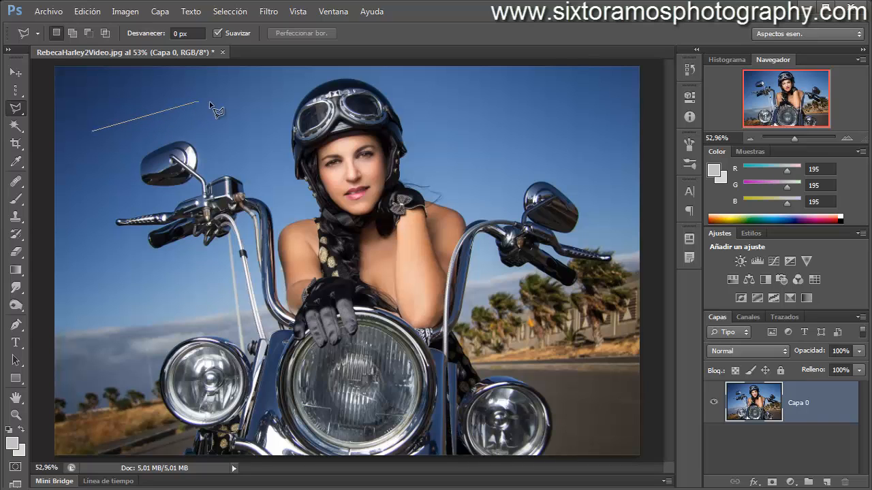
click(247, 105)
click(262, 143)
click(261, 221)
click(202, 273)
click(131, 271)
click(82, 212)
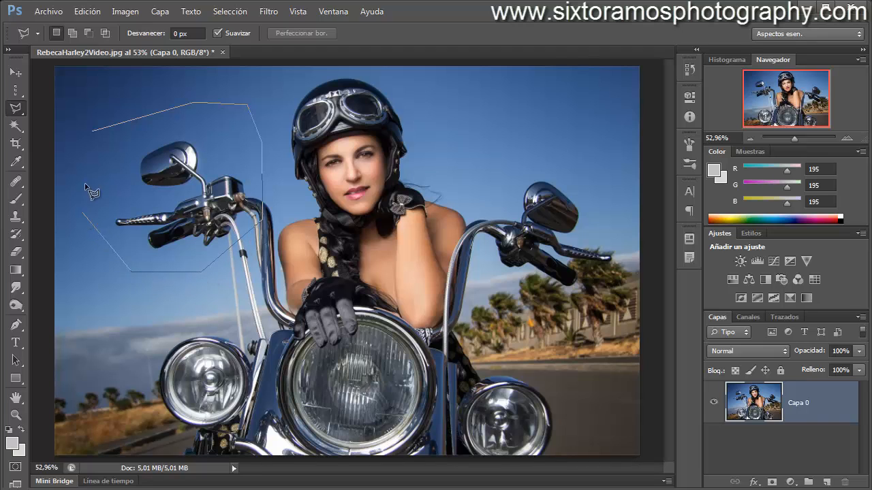
click(94, 131)
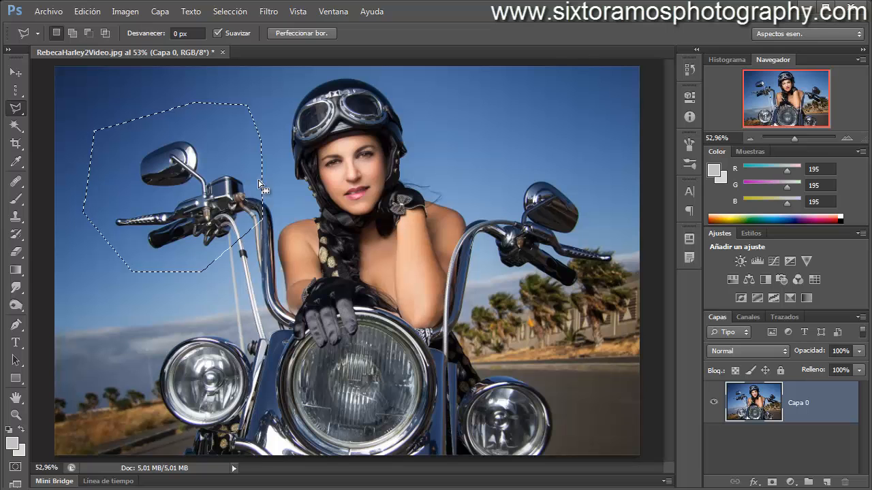
key(ctrl+d)
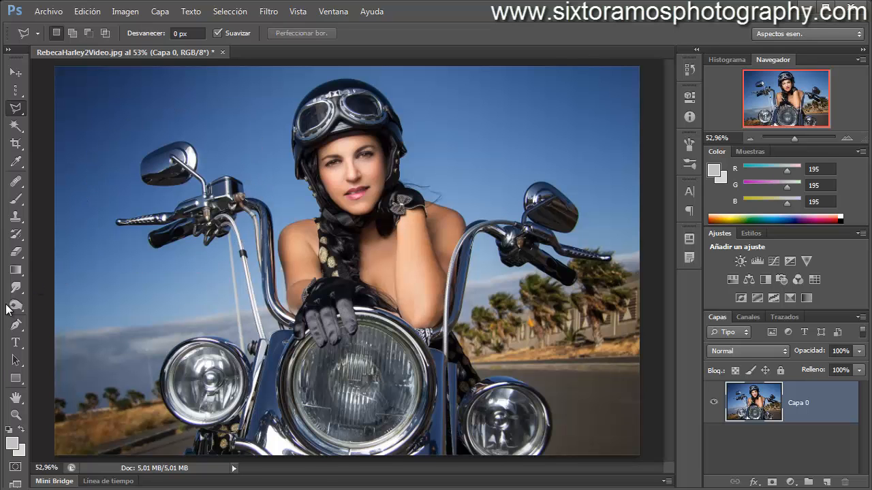
- Trace the left mirror's edge closely with the Polygonal Lasso at 300% zoom and close the selection at its upper-left starting point
click(15, 414)
click(177, 160)
click(177, 160)
click(177, 160)
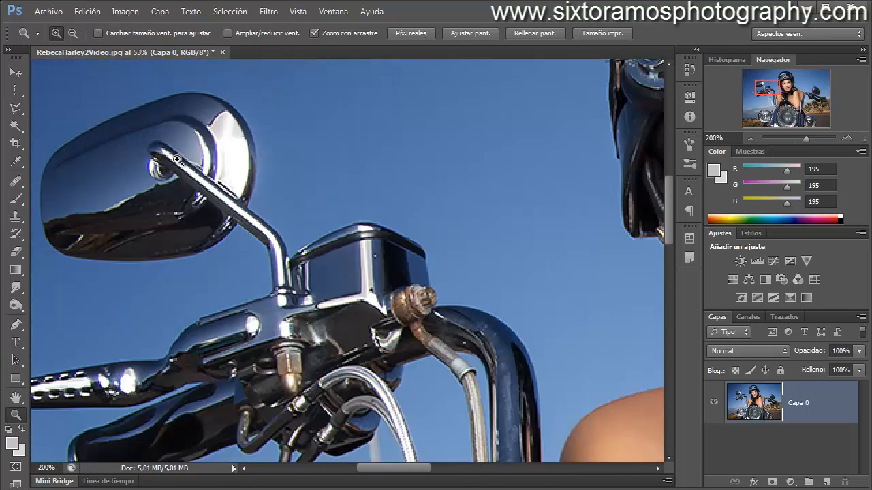
click(177, 160)
drag(177, 160, 356, 177)
alt+click(358, 178)
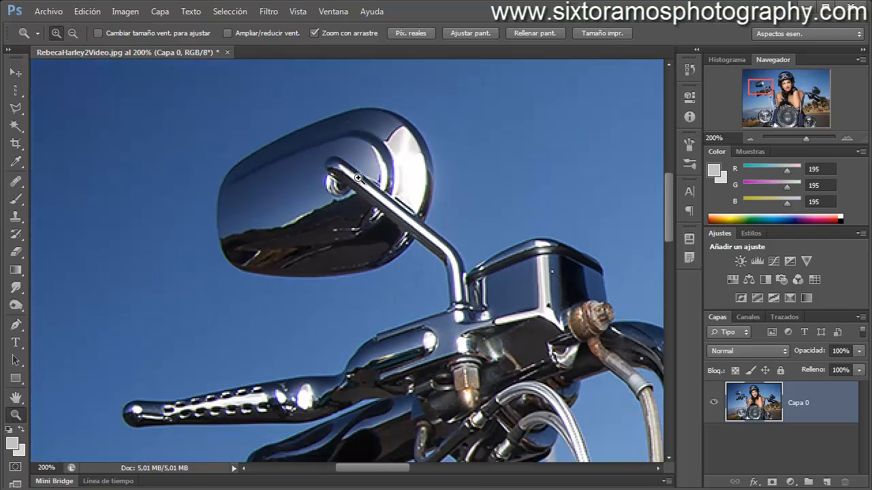
click(360, 143)
drag(360, 142, 380, 171)
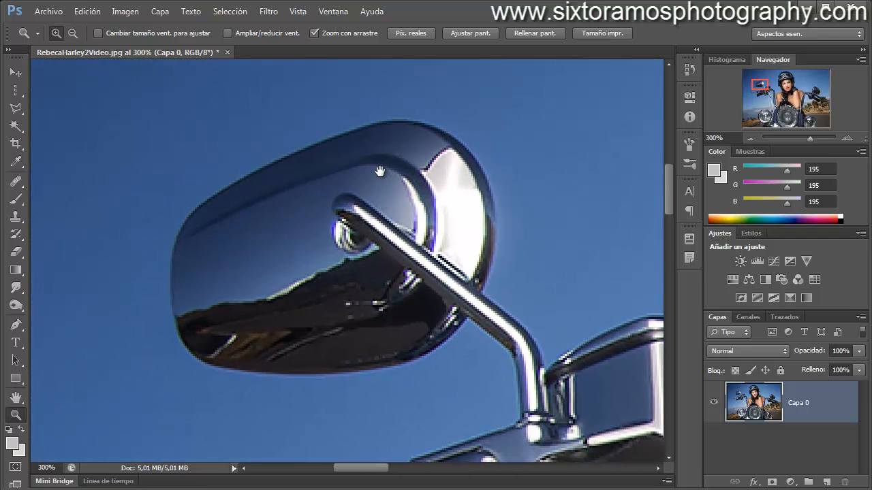
click(16, 108)
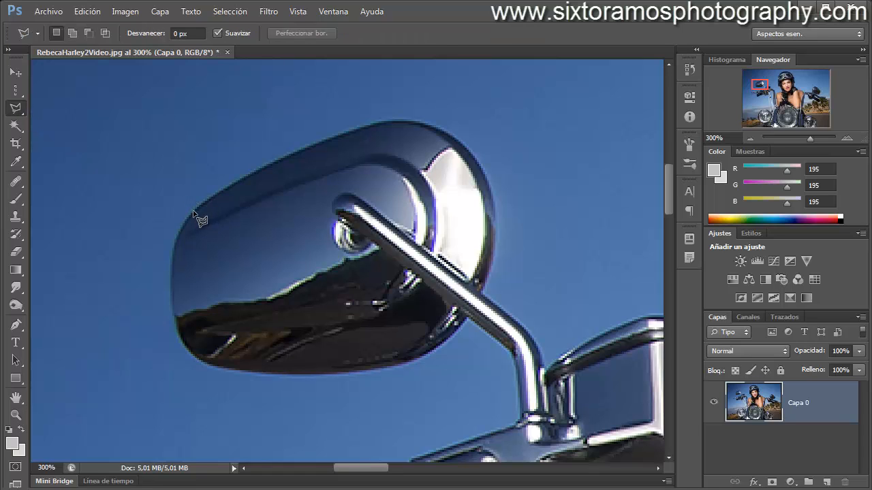
click(193, 210)
click(296, 152)
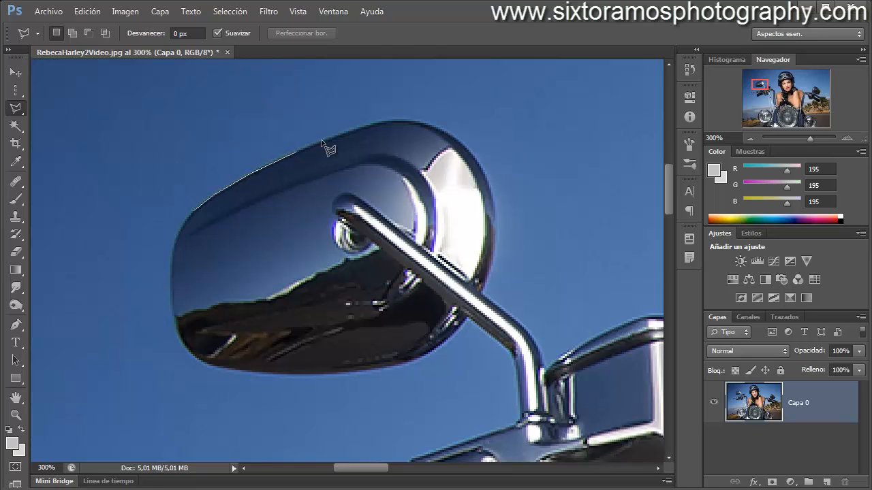
click(376, 124)
click(399, 121)
click(420, 123)
click(446, 130)
click(467, 146)
click(483, 169)
click(497, 212)
click(494, 260)
click(482, 290)
click(459, 328)
click(429, 354)
click(396, 367)
click(351, 372)
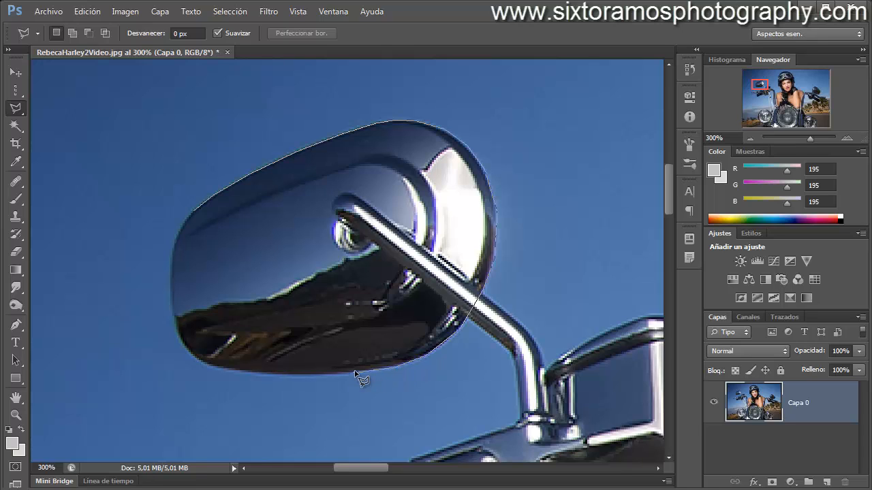
click(319, 375)
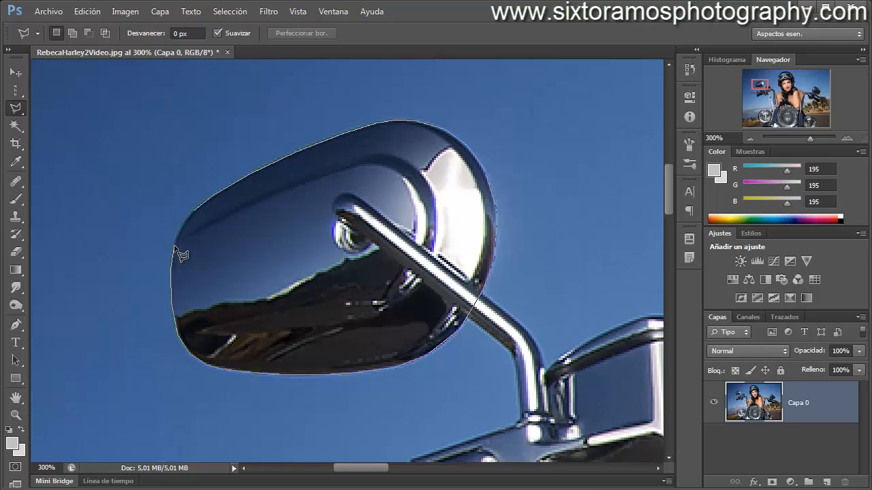
click(192, 214)
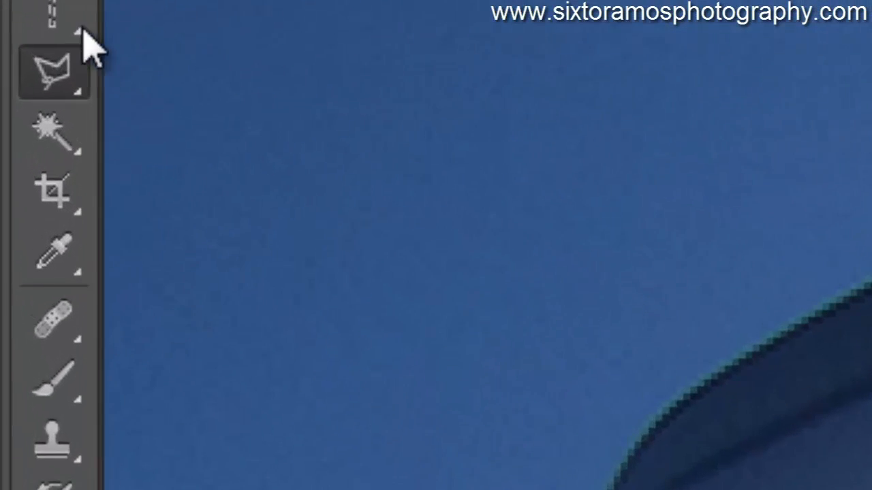
- Outline the left mirror with a closed Magnetic Lasso selection, using its upper-left edge as the starting point, and deselect it
click(80, 76)
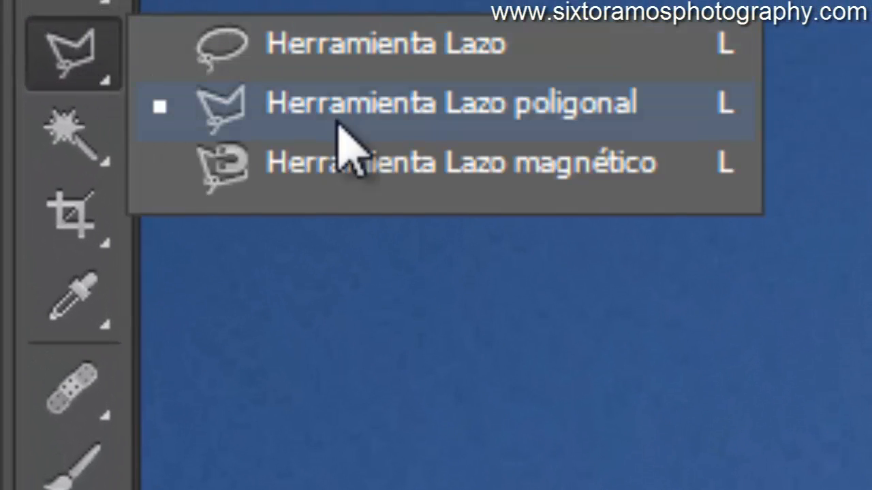
click(409, 170)
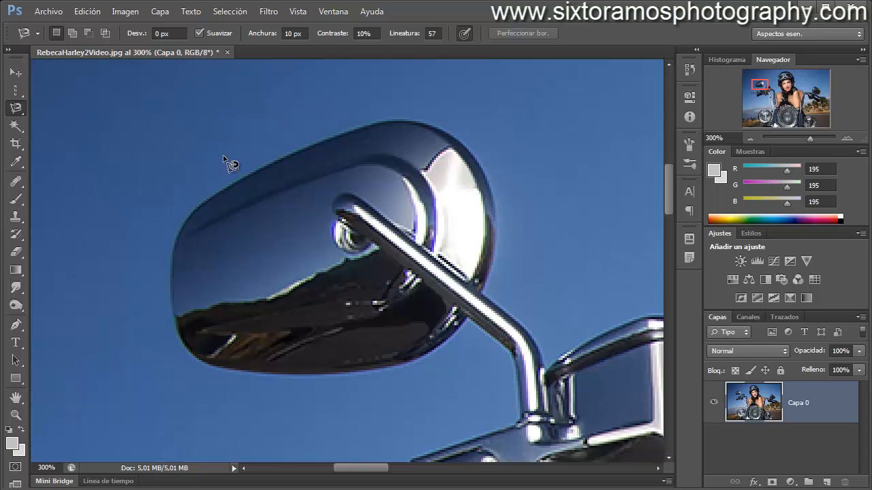
click(215, 194)
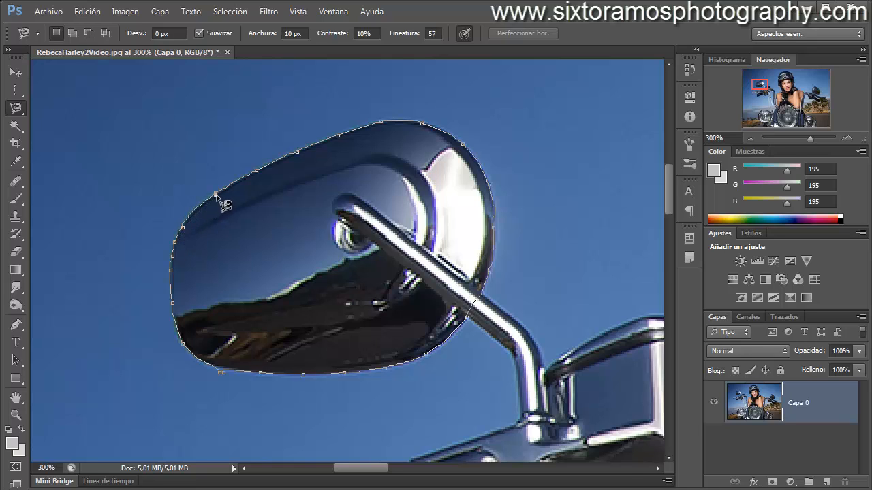
click(215, 194)
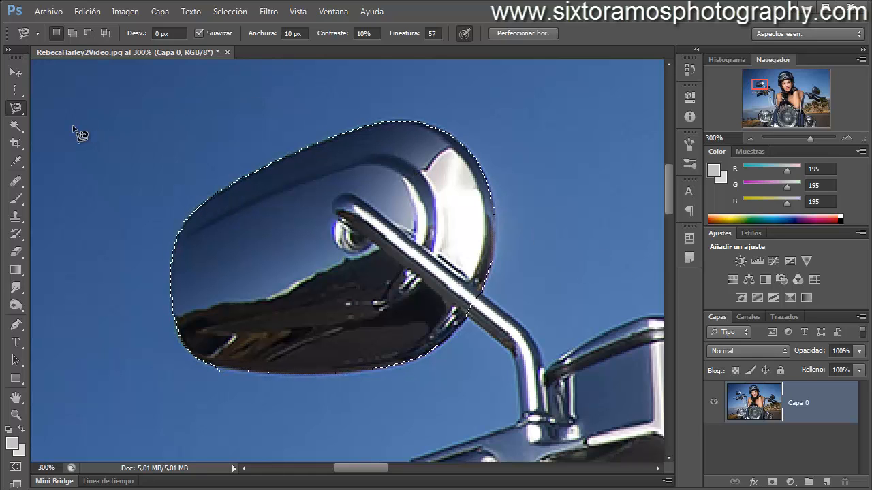
key(ctrl+d)
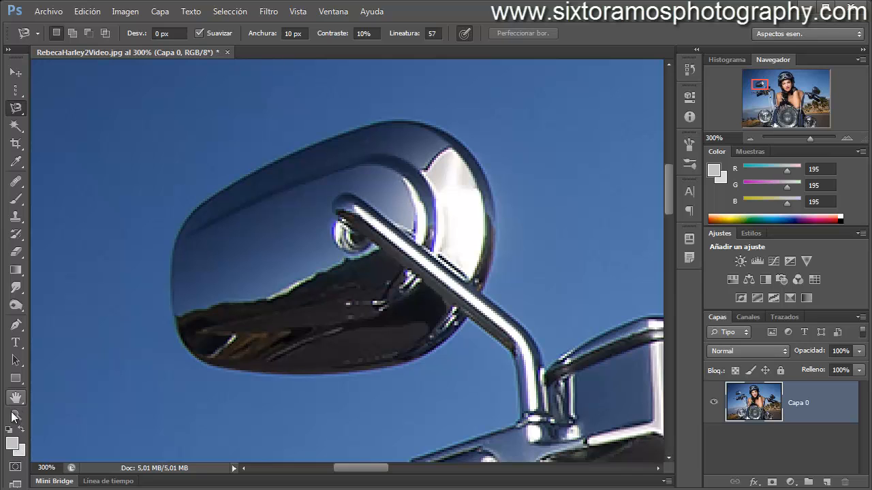
- Set the Magic Wand tolerance to 0 and select a spot of blue sky just left of the helmet in the whole photo
click(14, 415)
right_click(325, 300)
click(351, 303)
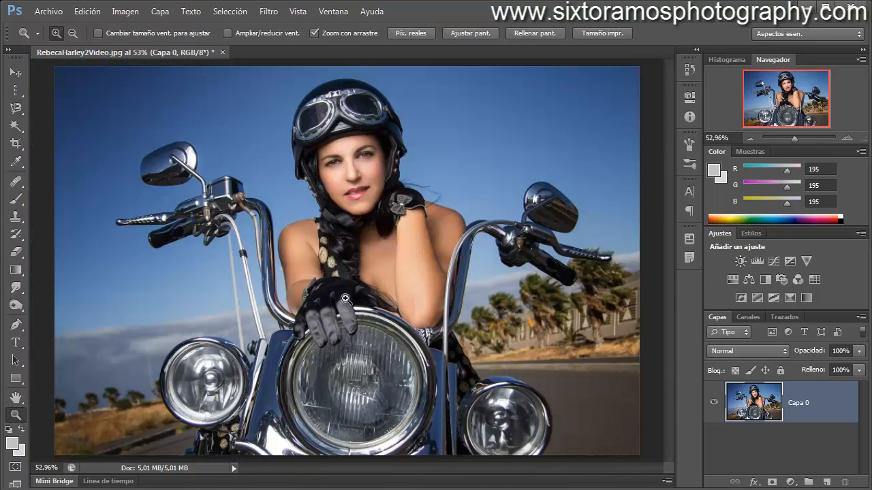
click(16, 128)
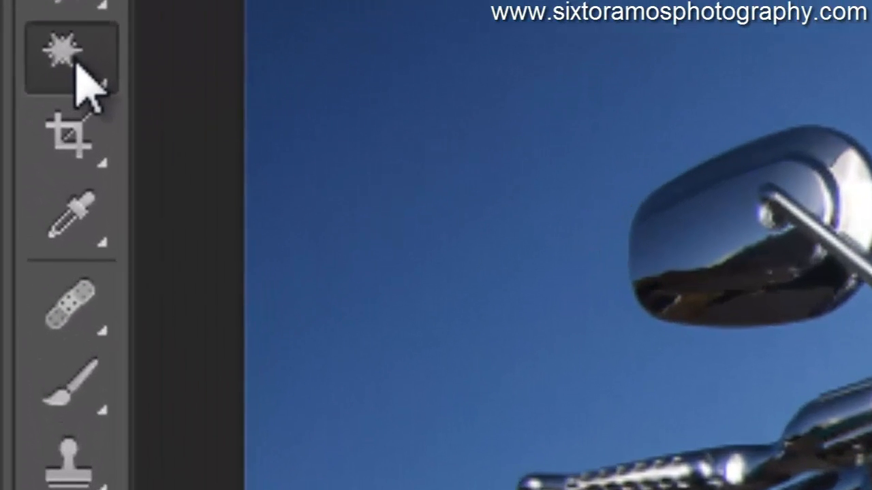
right_click(78, 62)
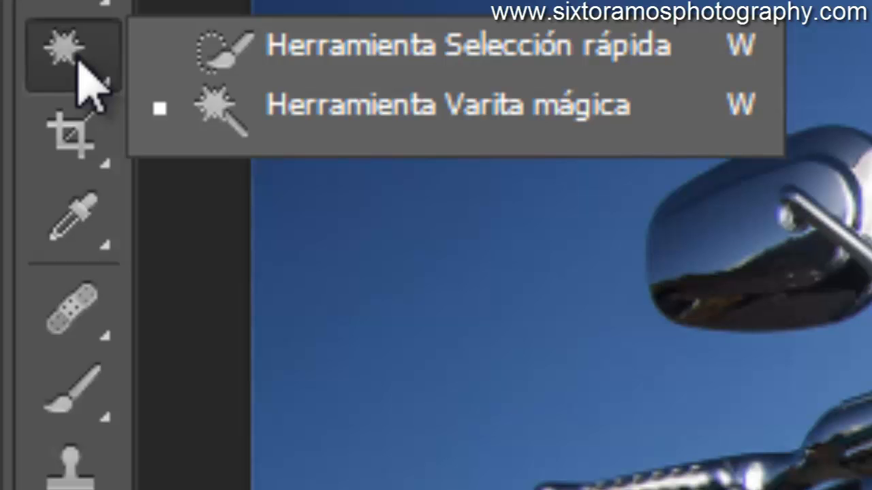
click(78, 62)
right_click(78, 62)
click(78, 63)
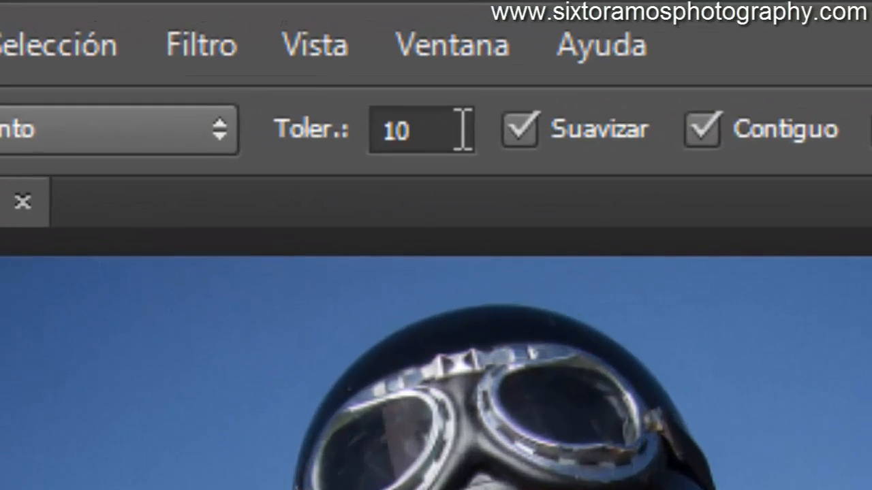
drag(335, 32, 308, 30)
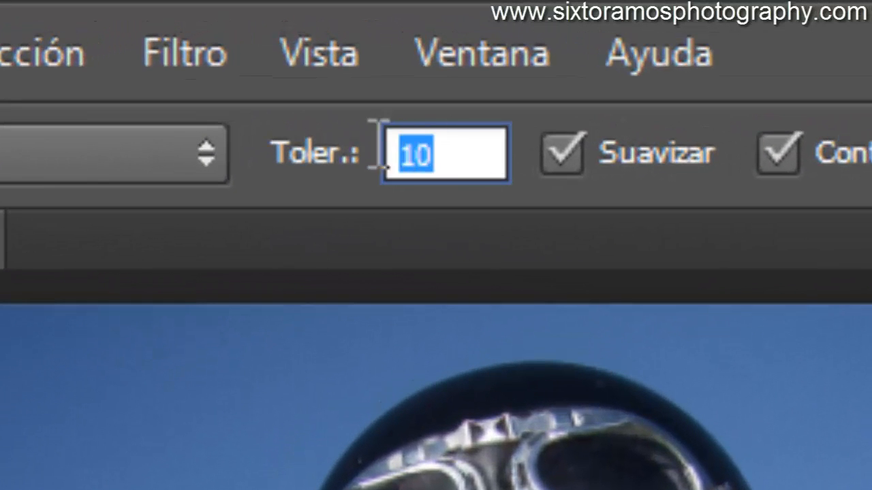
click(495, 148)
drag(483, 152, 359, 143)
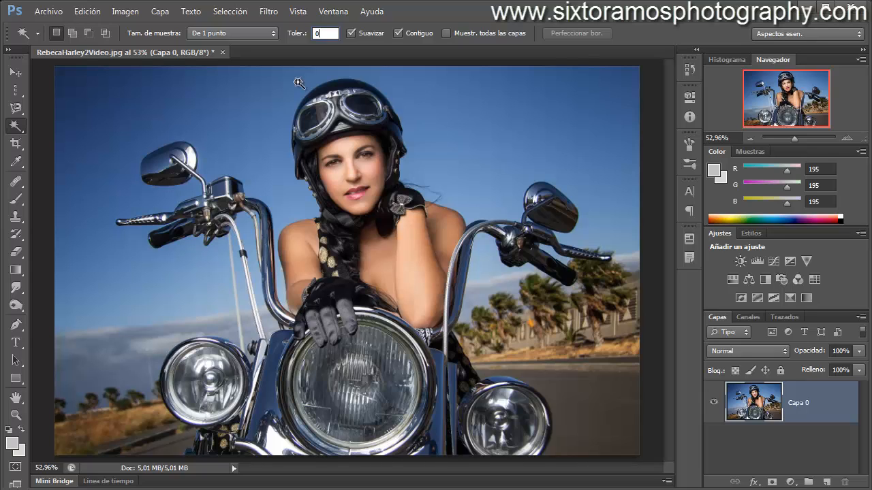
click(261, 96)
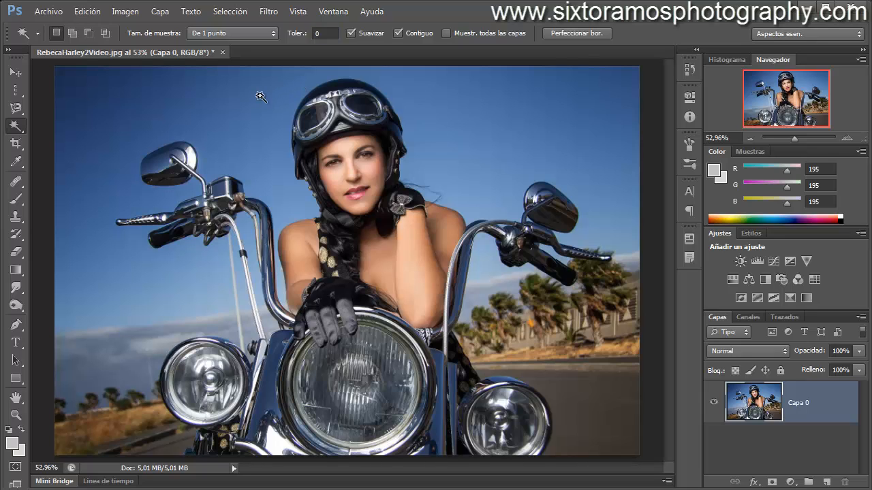
- Examine up close the zero-tolerance Magic Wand selection in the sky left of the helmet
click(16, 414)
click(226, 102)
click(226, 102)
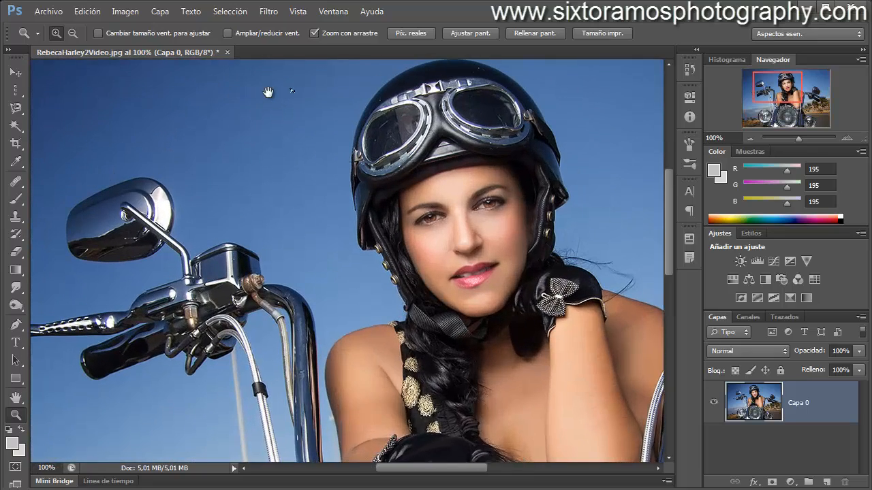
drag(268, 92, 295, 143)
click(297, 144)
click(298, 144)
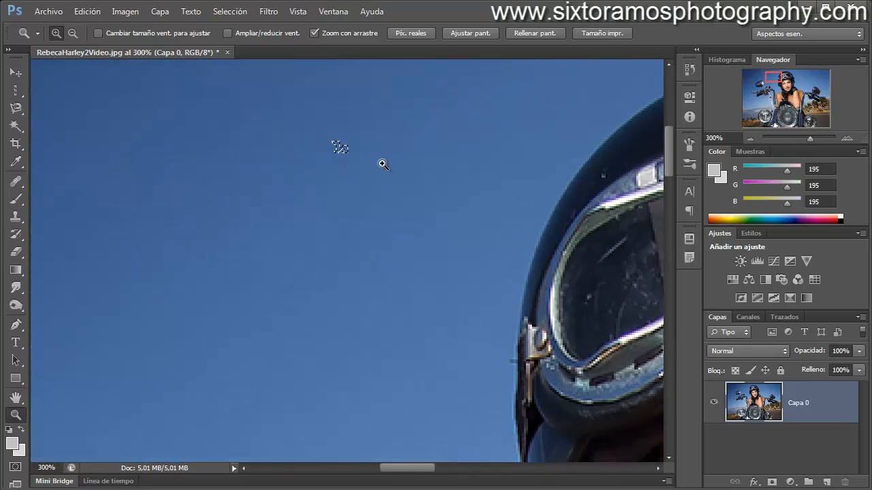
alt+click(382, 163)
alt+click(382, 163)
alt+click(382, 163)
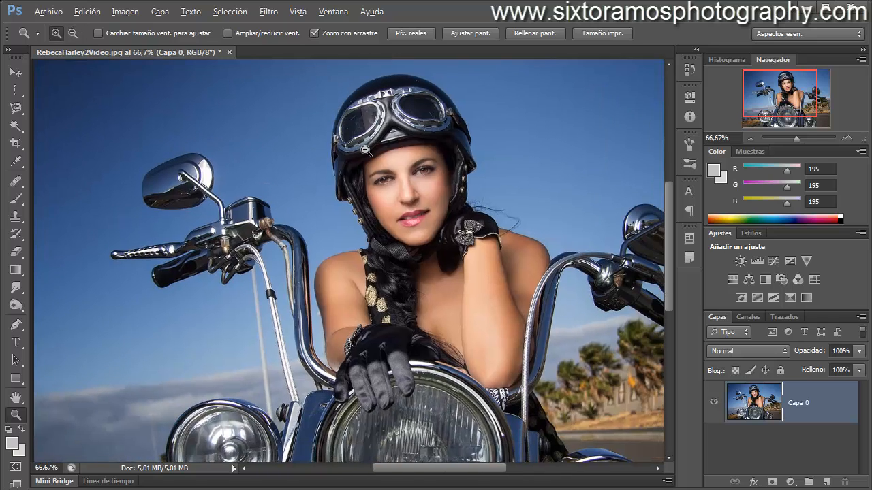
alt+click(365, 150)
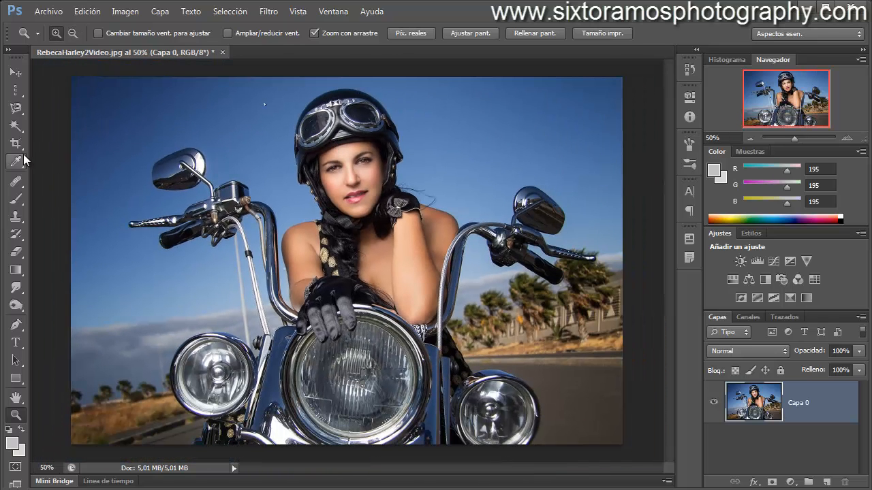
- Set the Magic Wand tolerance to 10 and select the sky just left of the helmet
click(15, 125)
click(325, 32)
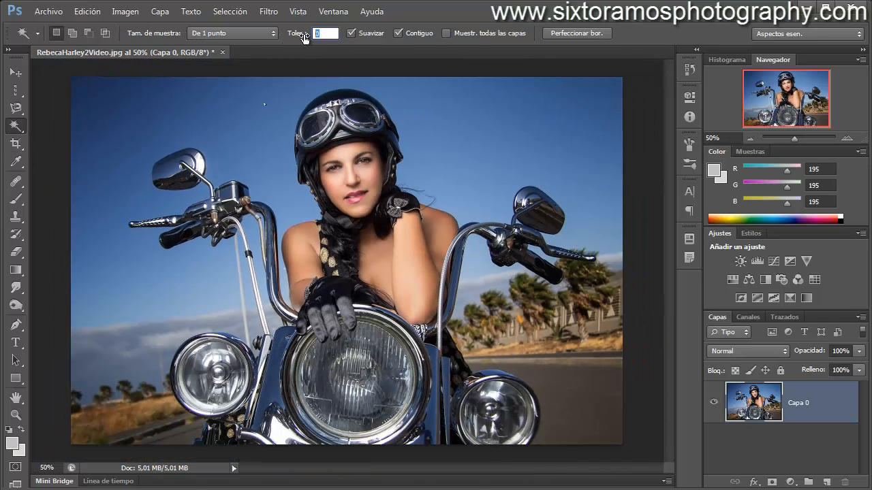
key(Return)
click(258, 116)
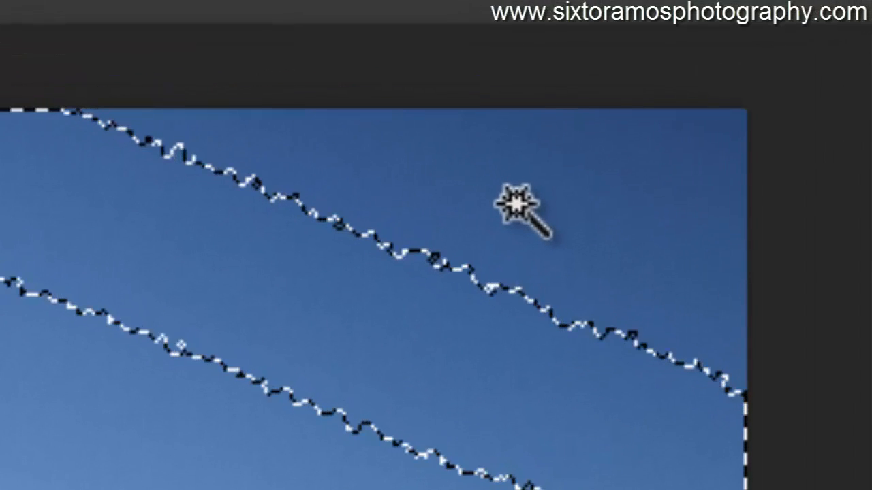
- Add the upper-right corner, the lower and left-hand blue sky, and the gaps around the right handlebar and lever to the Magic Wand selection
key(shift)
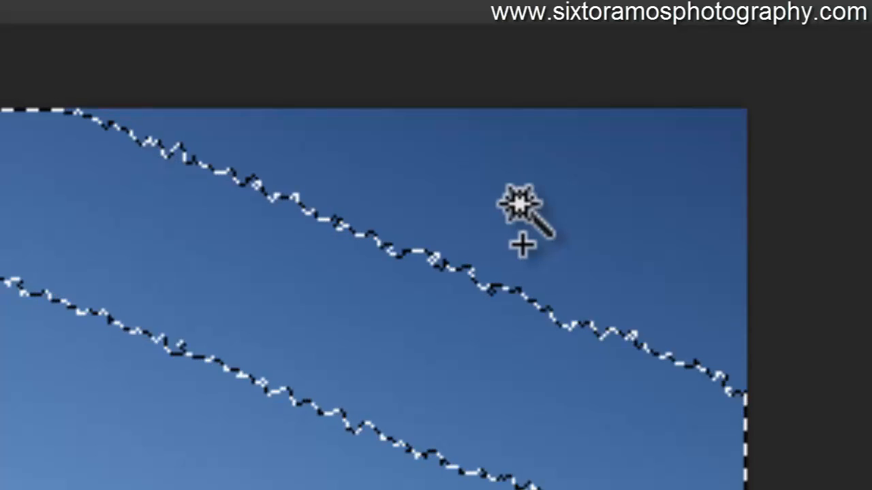
shift+click(519, 203)
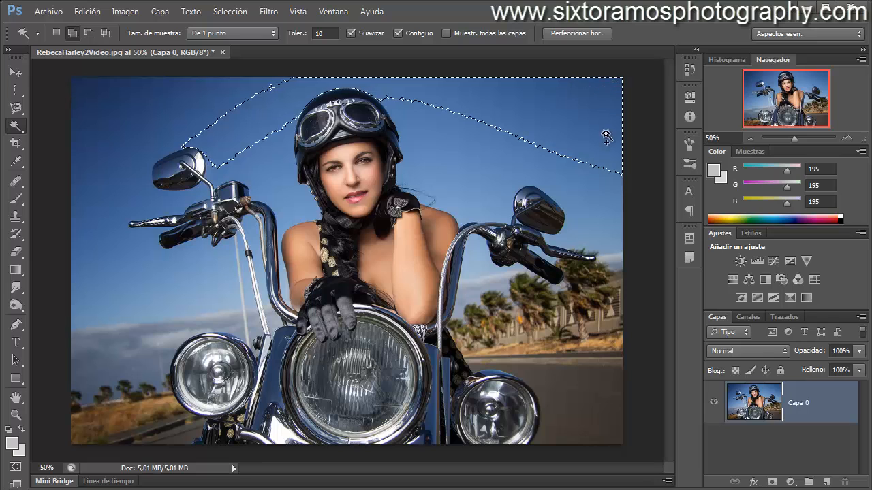
click(600, 190)
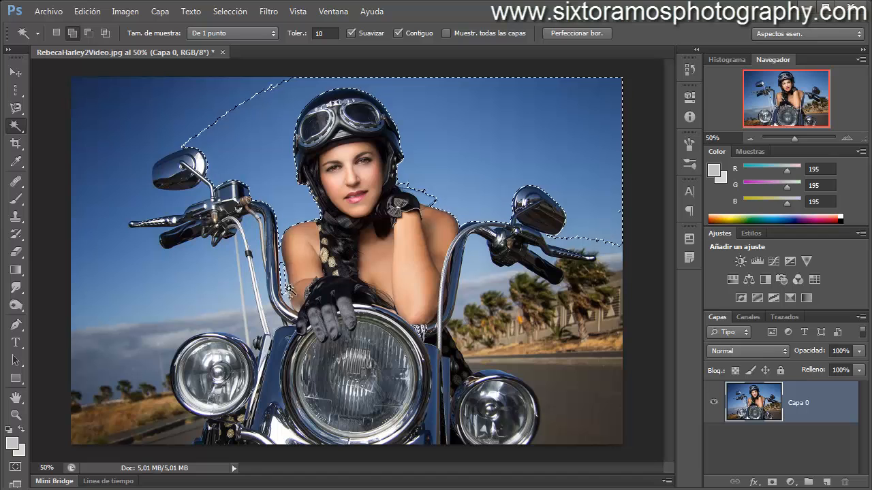
click(213, 290)
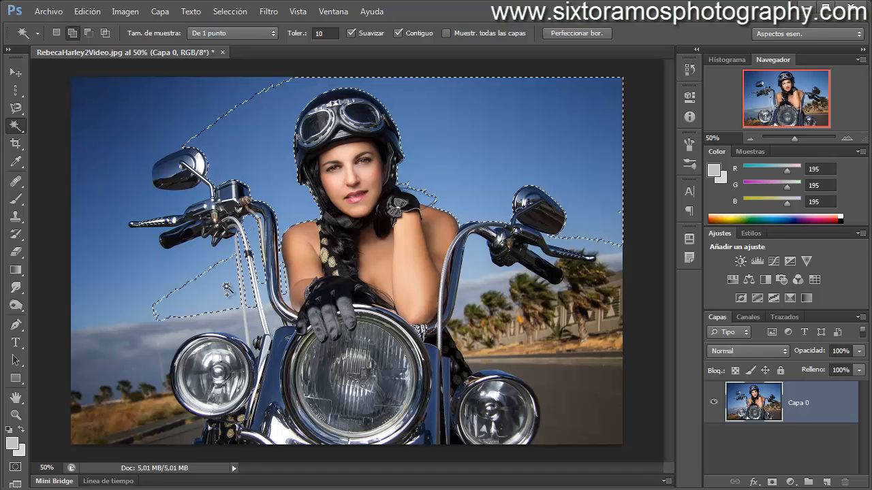
click(161, 281)
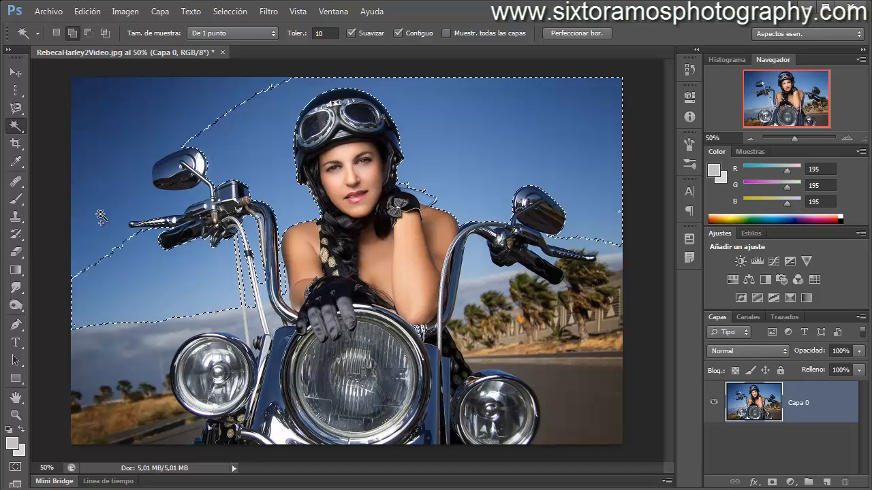
click(128, 233)
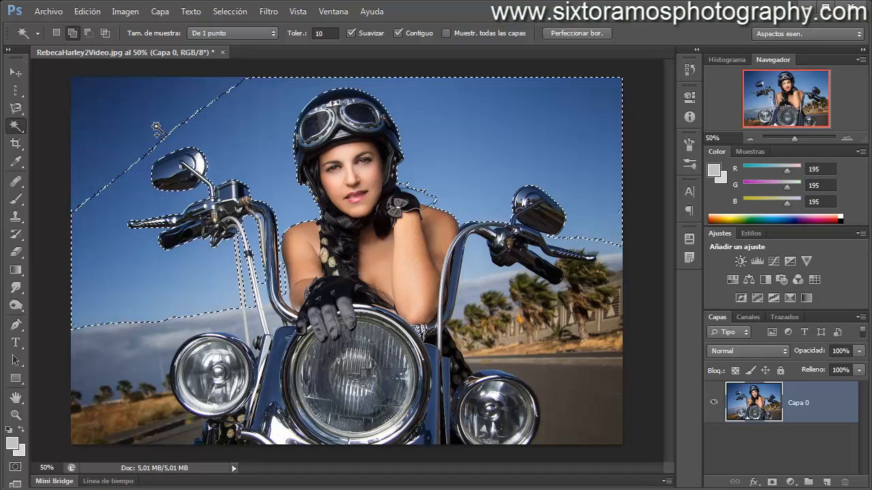
click(131, 102)
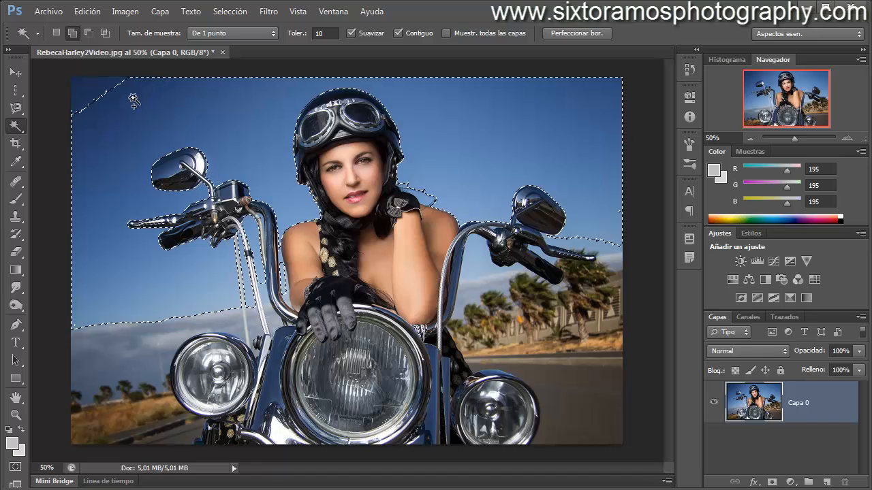
click(98, 91)
click(84, 88)
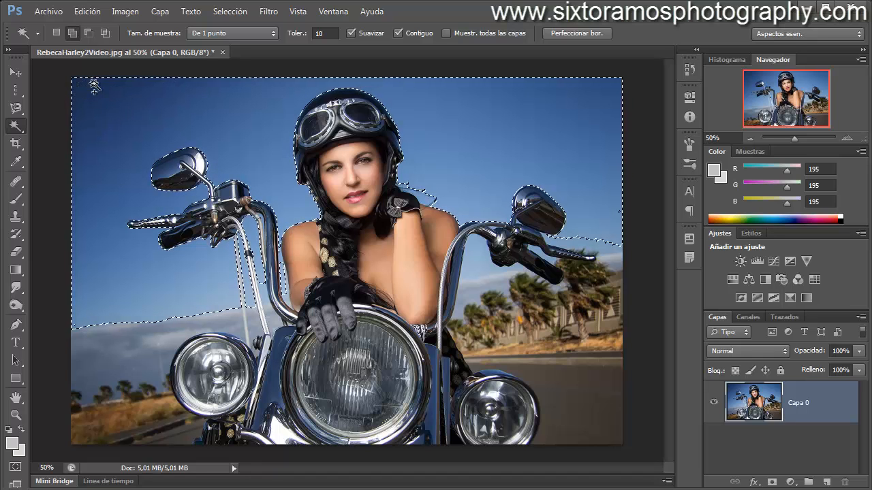
click(475, 261)
click(579, 246)
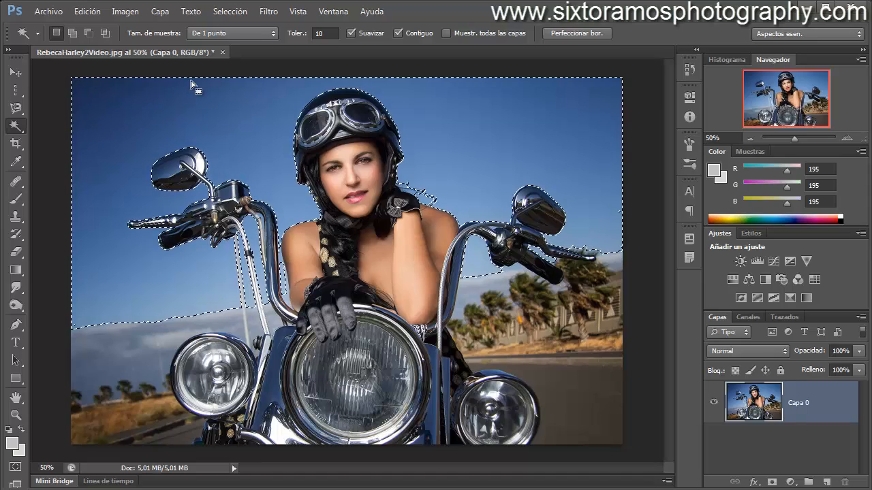
- Replace the Magic Wand selection with a Quick Selection of the blue sky around the left mirror, using a 71 px brush
key(ctrl+d)
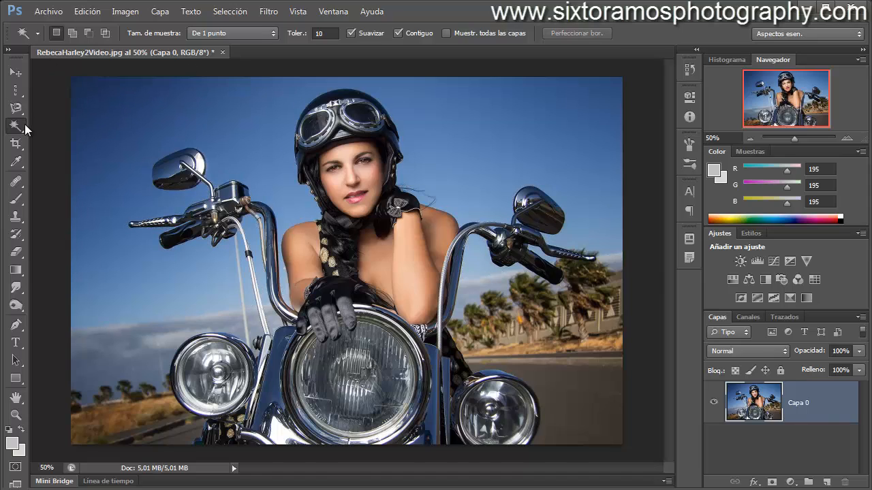
right_click(16, 127)
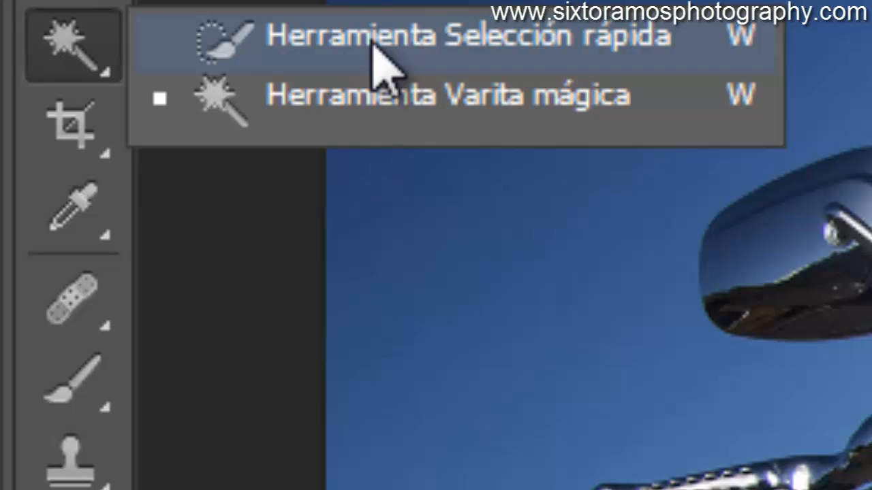
click(373, 46)
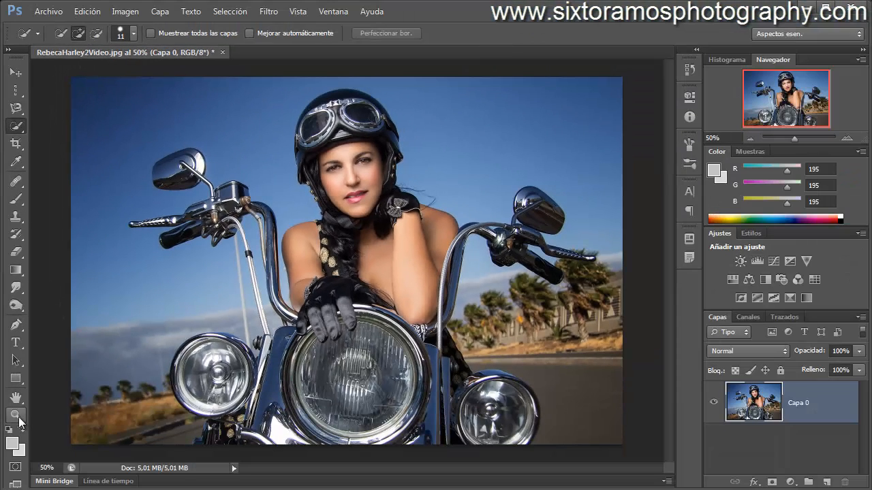
click(20, 420)
click(121, 199)
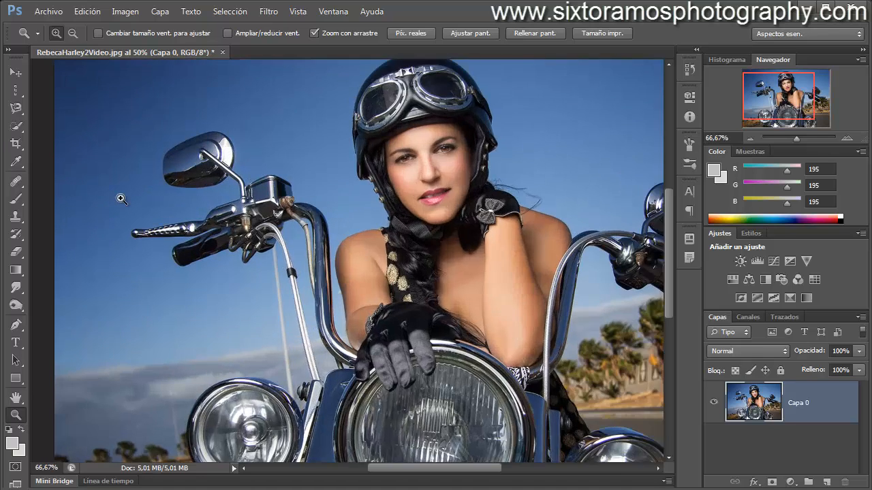
click(121, 199)
drag(156, 148, 245, 243)
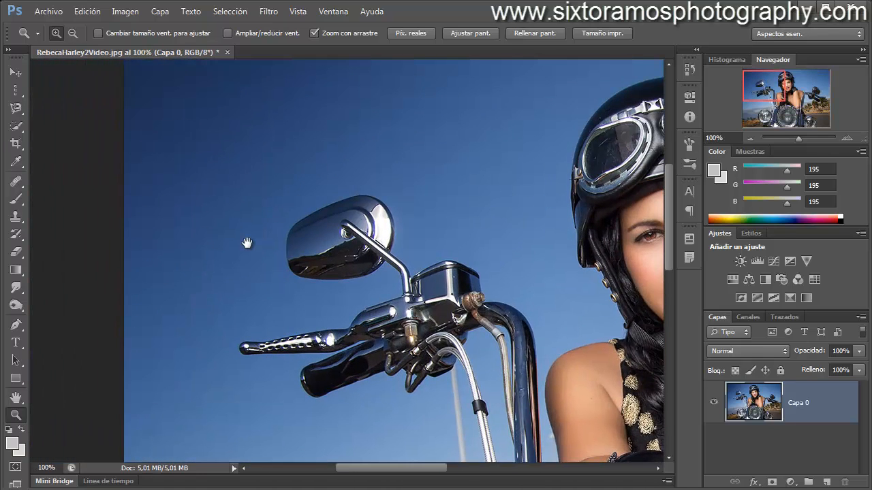
click(16, 126)
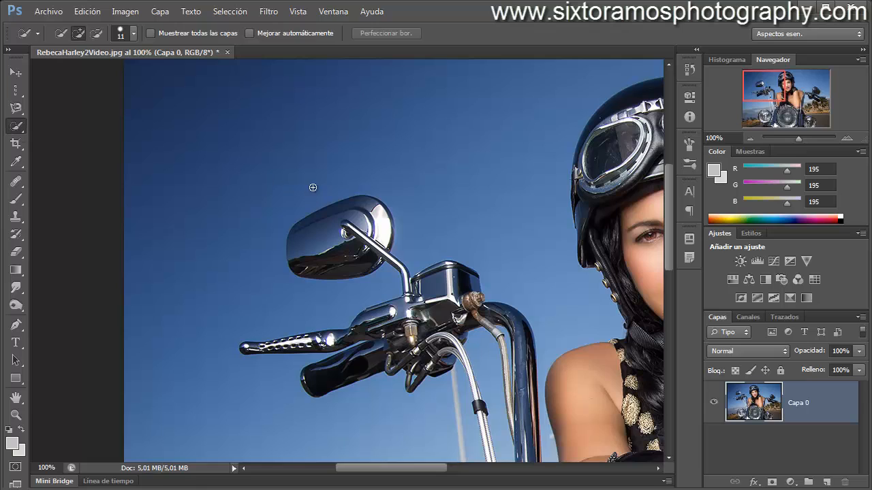
drag(312, 185, 349, 186)
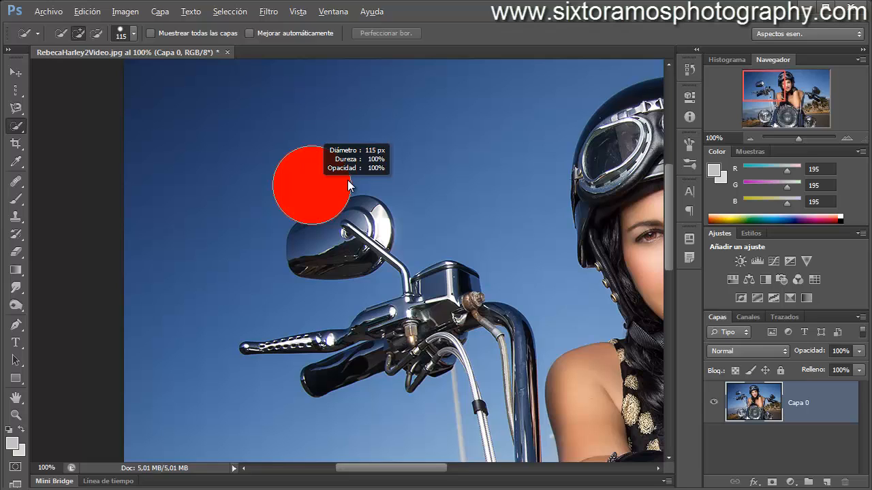
mouse_move(348, 186)
mouse_down()
mouse_move(302, 184)
mouse_move(375, 152)
mouse_move(395, 157)
mouse_up()
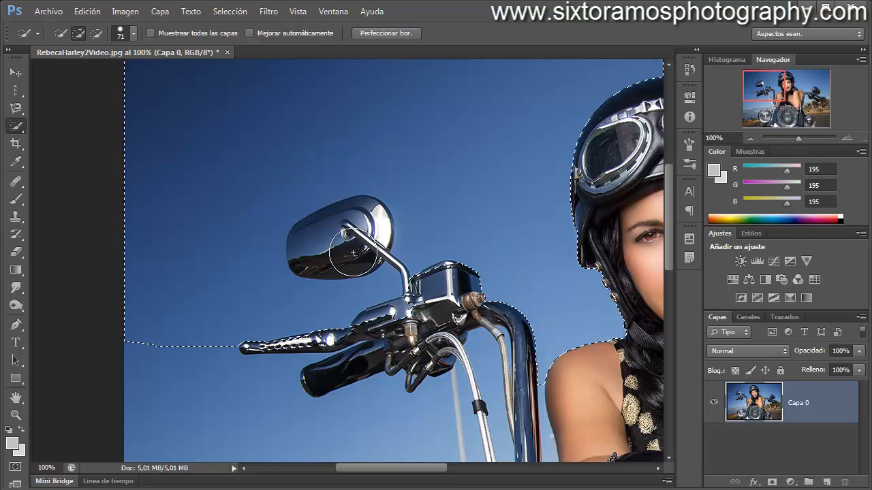
- Subtract the left mirror and its stem from the sky selection with a 23 px Quick Selection brush
drag(345, 252, 329, 250)
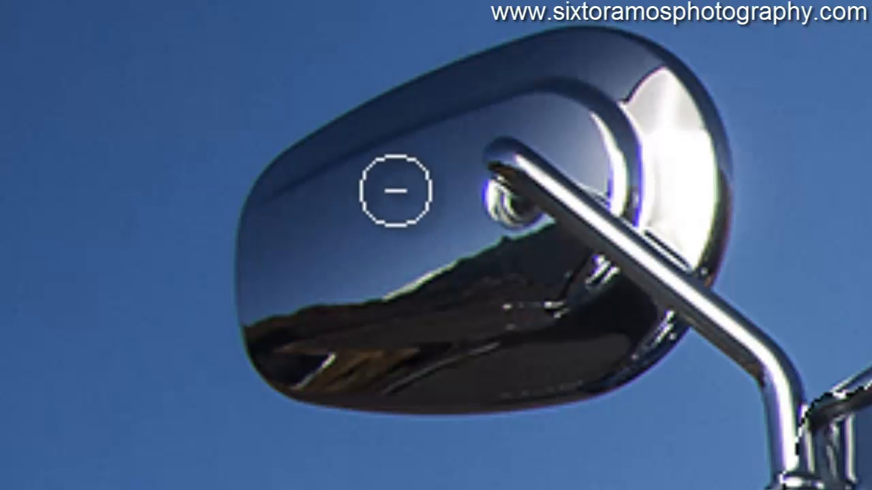
scroll(448, 130, down, 4)
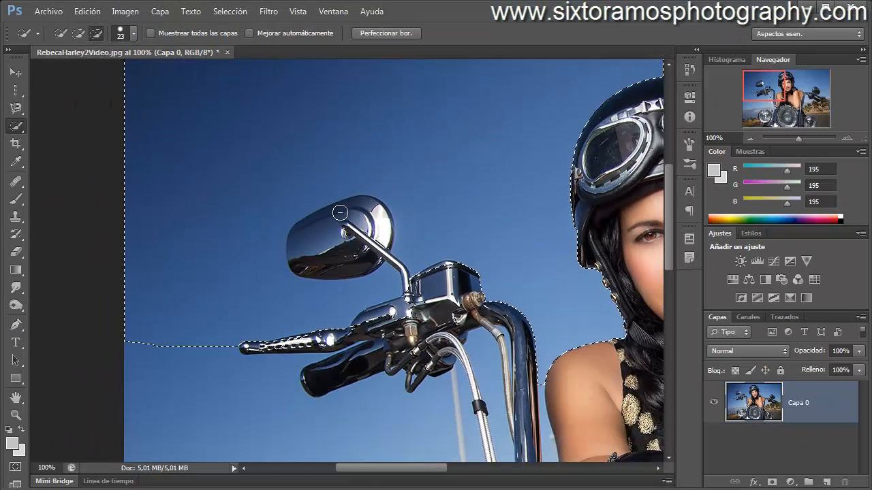
mouse_move(386, 174)
mouse_down()
mouse_move(309, 250)
mouse_move(325, 260)
mouse_up()
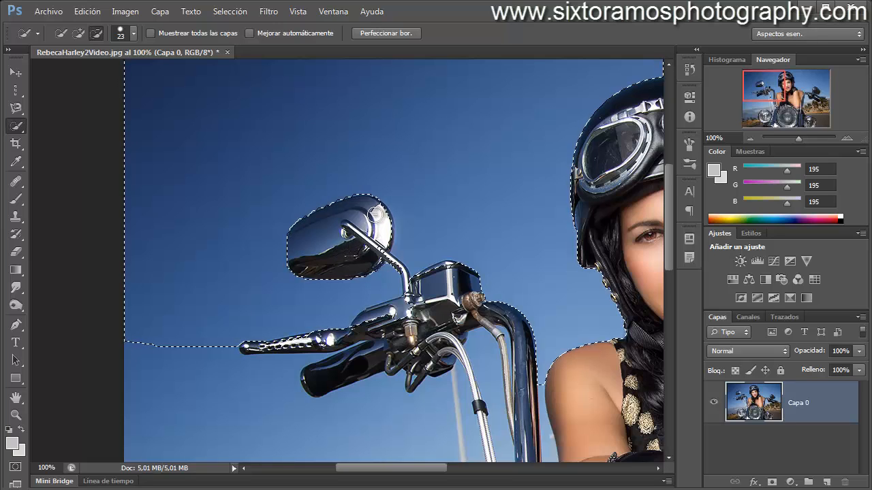
- Add the sky below the left lever and grip with a 9 px brush, and subtract the top edge of the handlebar reservoir
mouse_move(234, 354)
mouse_down()
mouse_move(262, 369)
mouse_move(259, 356)
mouse_up()
key(ctrl+z)
alt+right_click(265, 361)
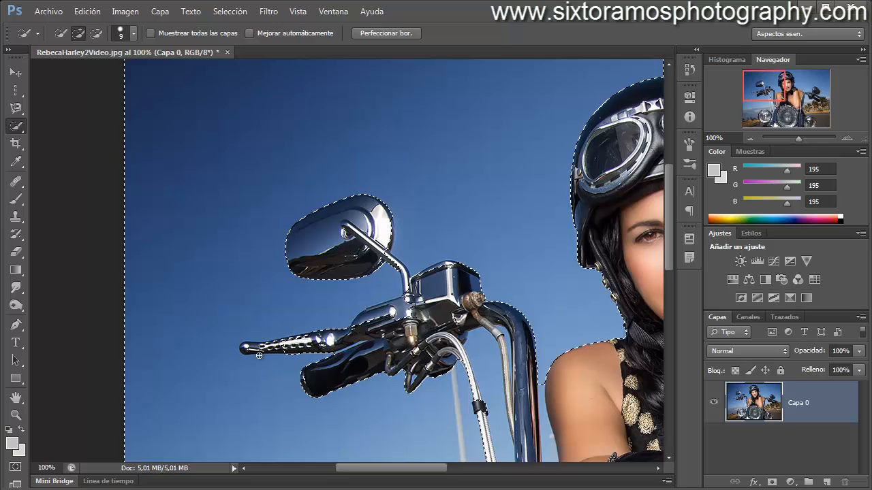
key(alt)
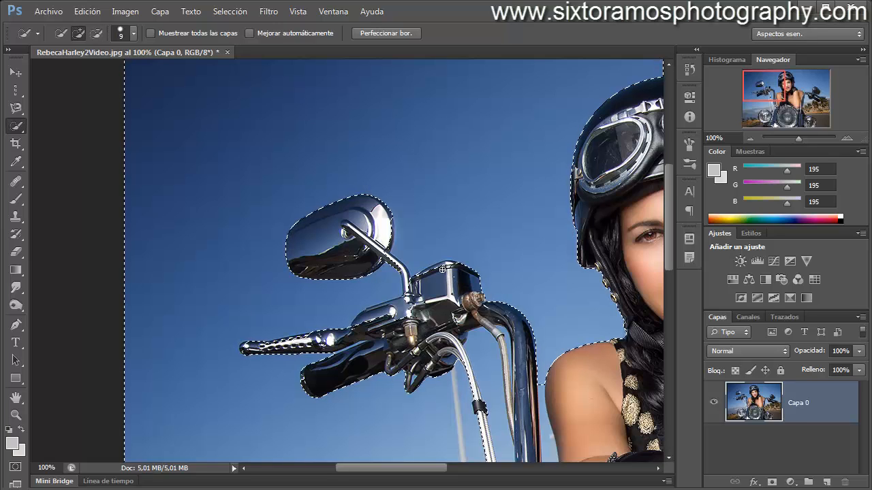
key(alt)
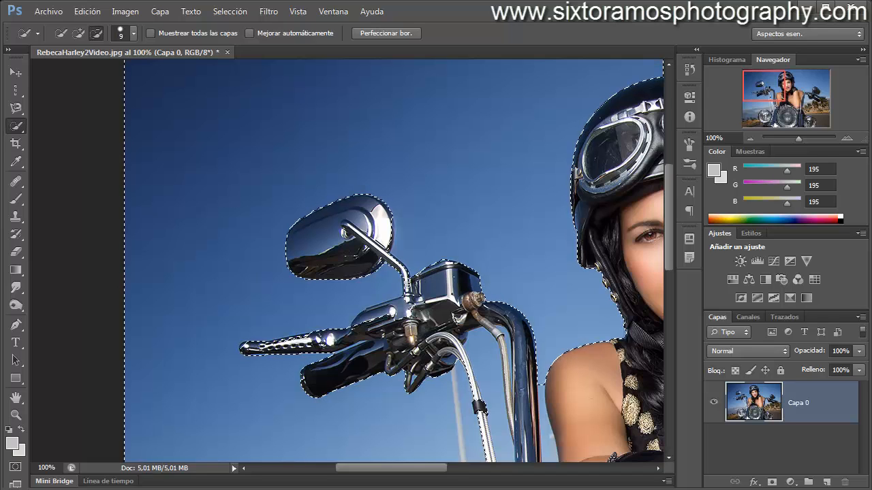
- Clear the Quick Selection of the sky and return to the whole photo at 50%
mouse_move(505, 324)
mouse_down()
mouse_move(447, 230)
mouse_move(434, 312)
mouse_up()
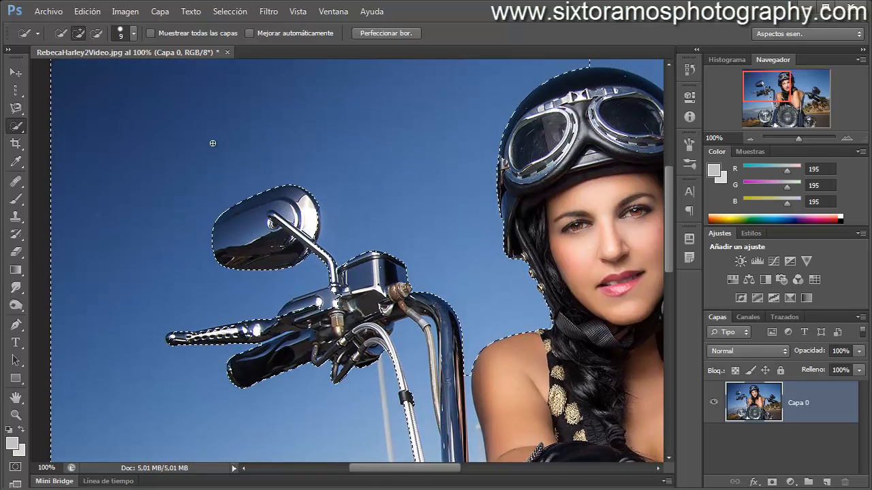
drag(269, 132, 362, 160)
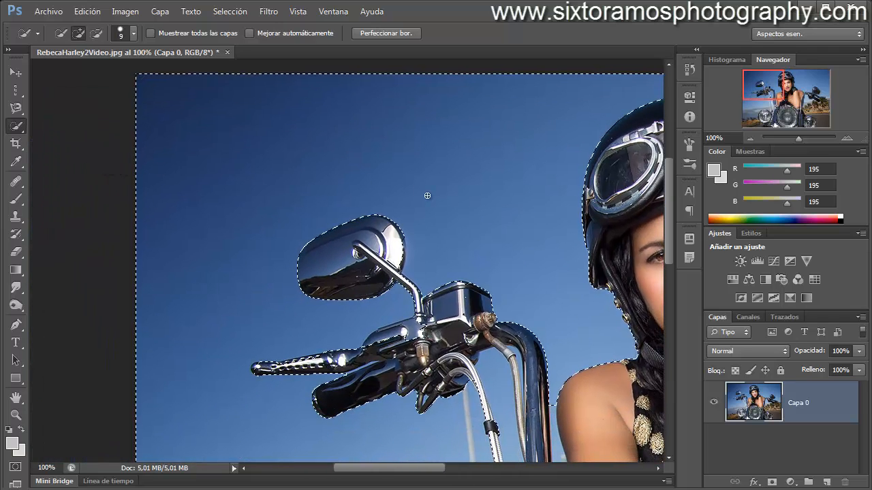
key(ctrl+d)
click(16, 414)
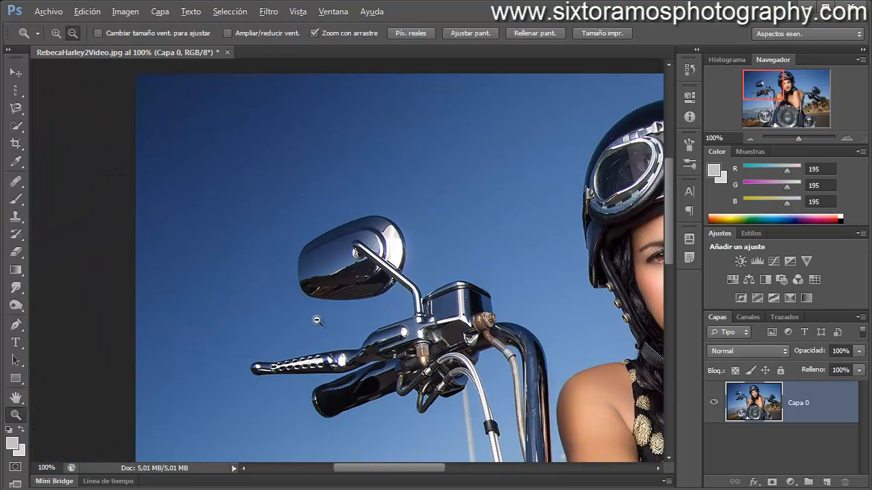
alt+click(317, 320)
alt+click(317, 320)
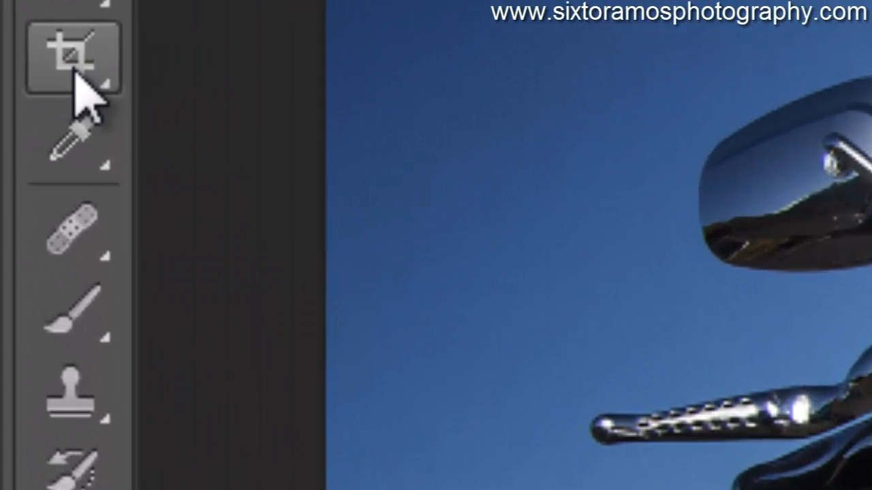
- Set the Crop tool to no ratio restrictions (Sin restricciones) and pull the frame's upper-left corner inward to about 56 × 37 cm
click(59, 94)
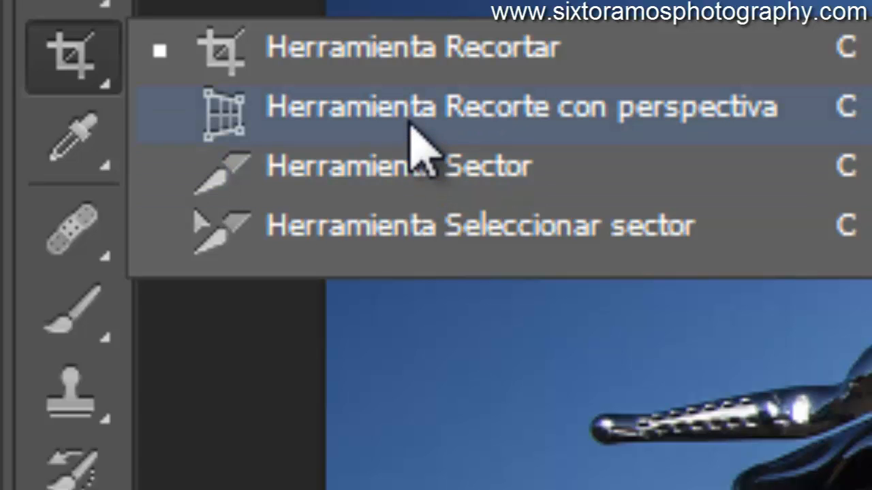
click(411, 51)
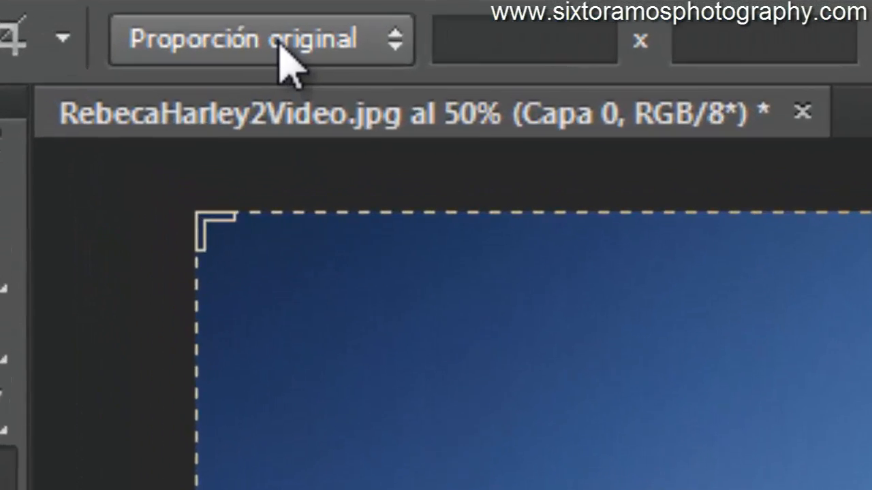
click(279, 41)
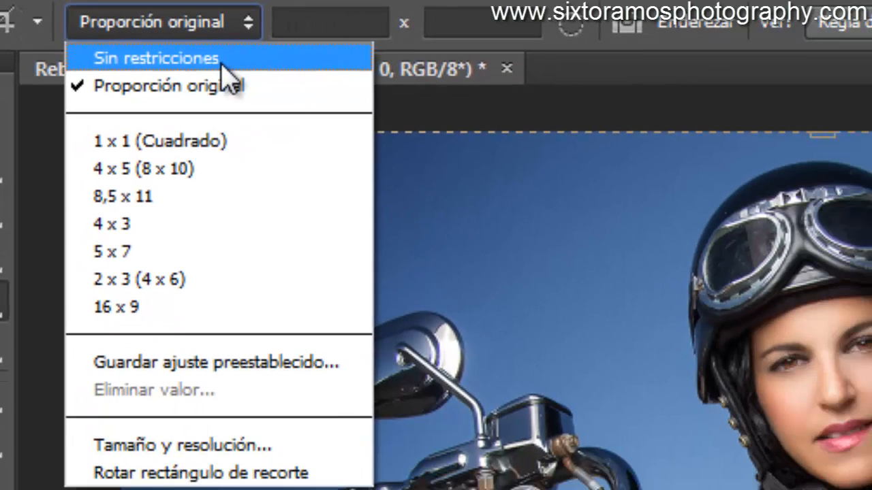
click(222, 64)
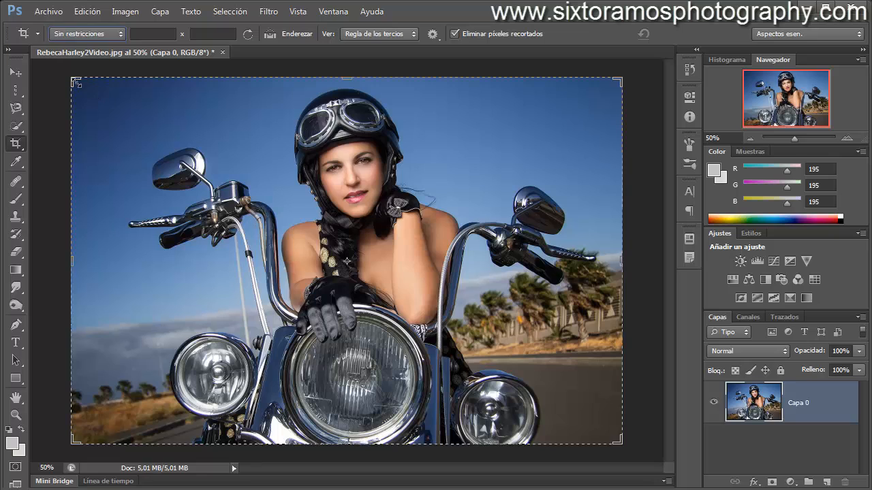
mouse_move(74, 81)
mouse_down()
mouse_move(113, 133)
mouse_move(127, 130)
mouse_move(133, 116)
mouse_move(117, 100)
mouse_move(102, 102)
mouse_move(114, 117)
mouse_move(120, 103)
mouse_move(111, 93)
mouse_move(100, 101)
mouse_move(130, 112)
mouse_move(78, 87)
mouse_up()
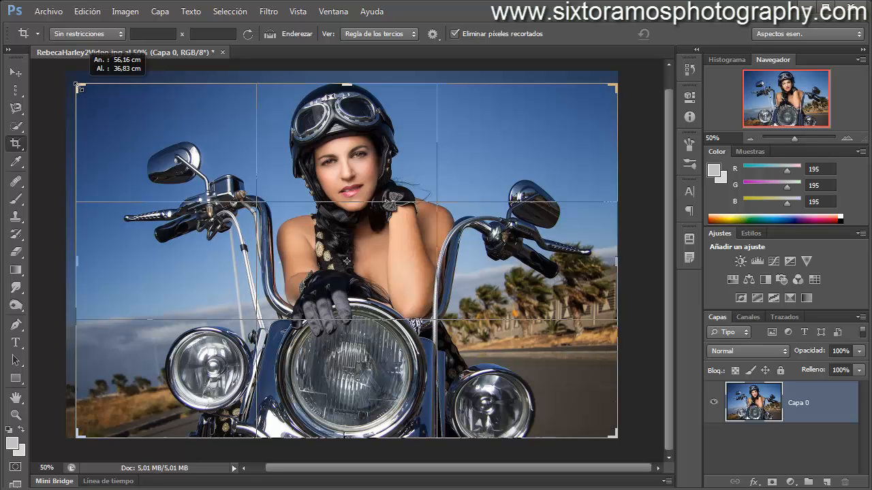
drag(78, 87, 77, 84)
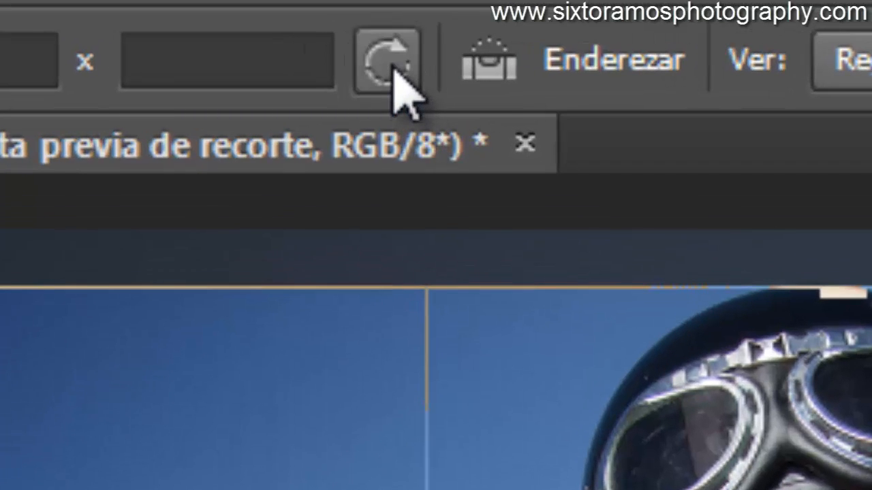
- Try cropping the photo to a portrait frame around the woman and the central headlight, widened slightly on both sides
click(393, 67)
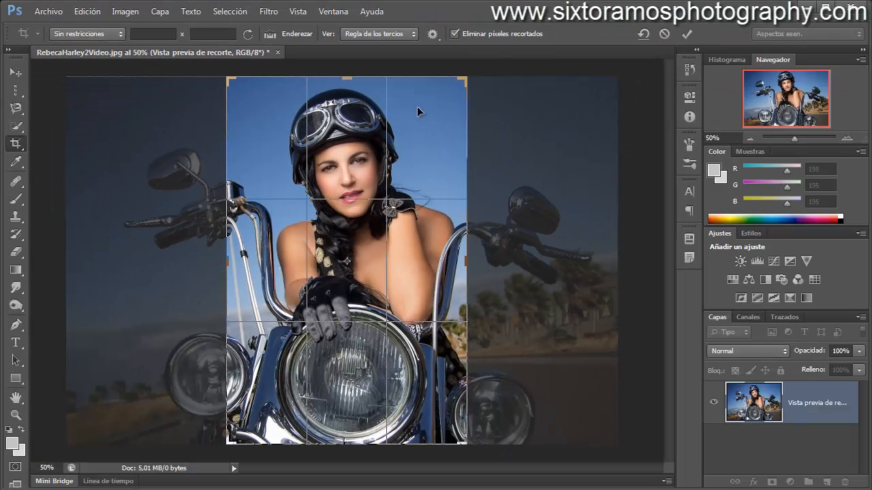
mouse_move(467, 259)
mouse_down()
mouse_move(510, 258)
mouse_move(467, 259)
mouse_up()
mouse_move(227, 266)
mouse_down()
mouse_move(253, 267)
mouse_move(218, 269)
mouse_up()
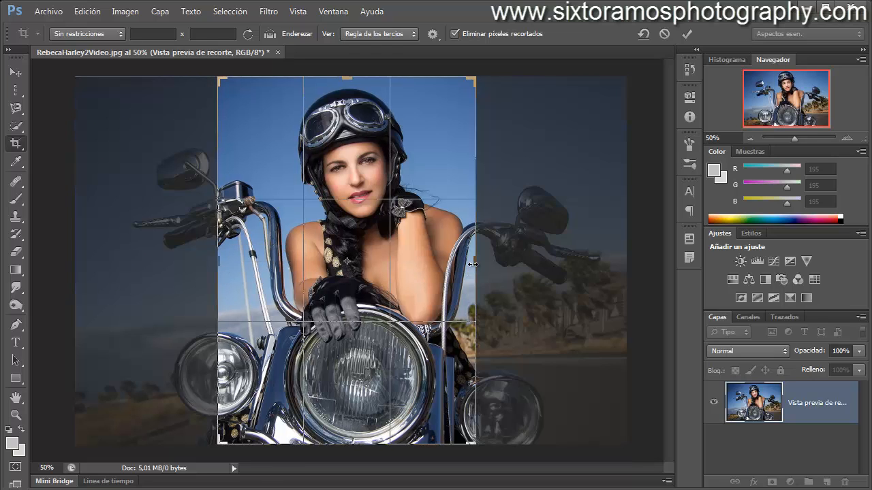
drag(473, 265, 481, 261)
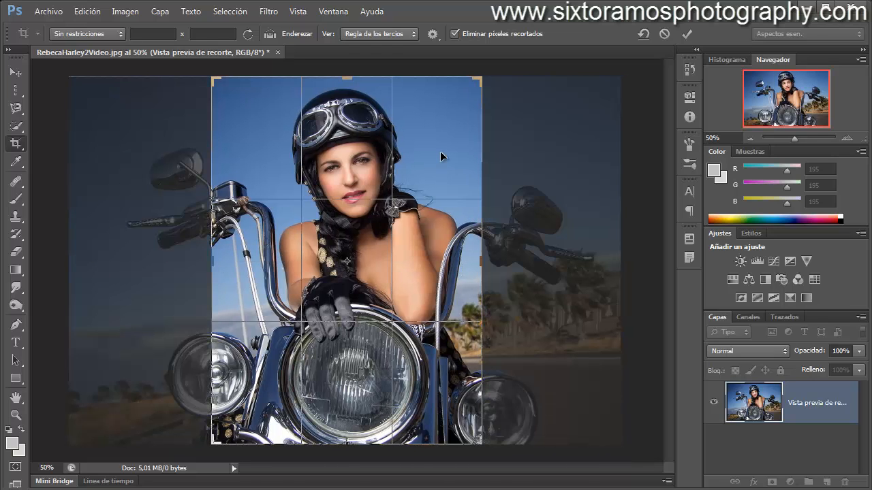
key(Return)
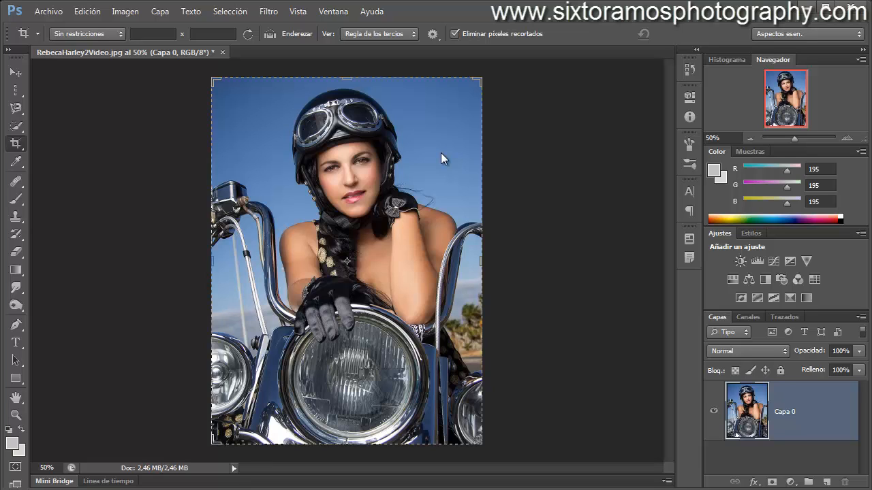
key(ctrl+z)
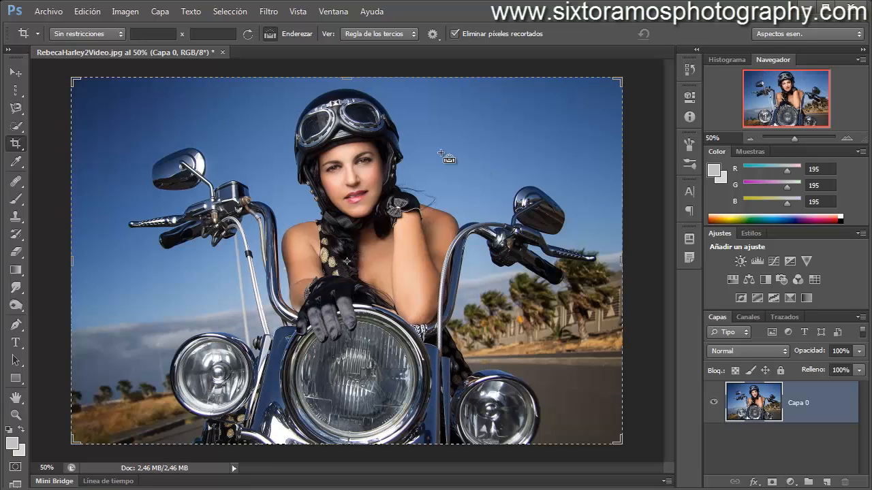
- Measure a short, nearly horizontal line in the sky above the left mirror with the Ruler tool
click(15, 163)
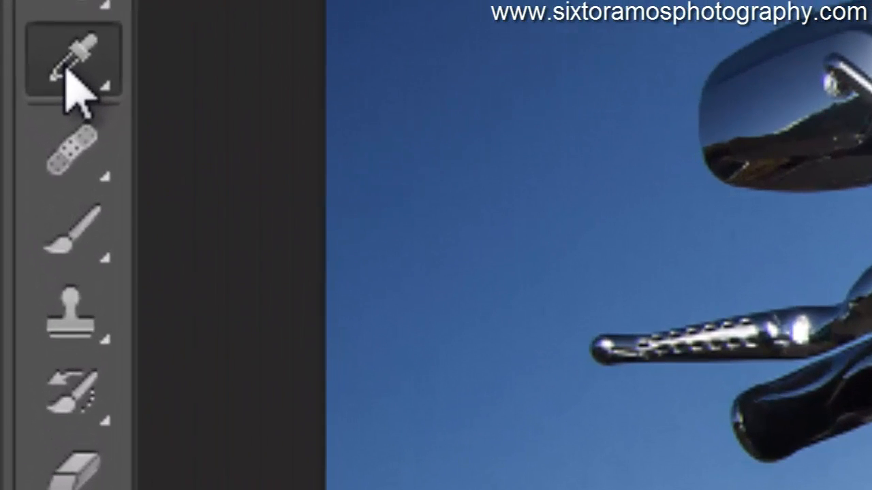
right_click(44, 119)
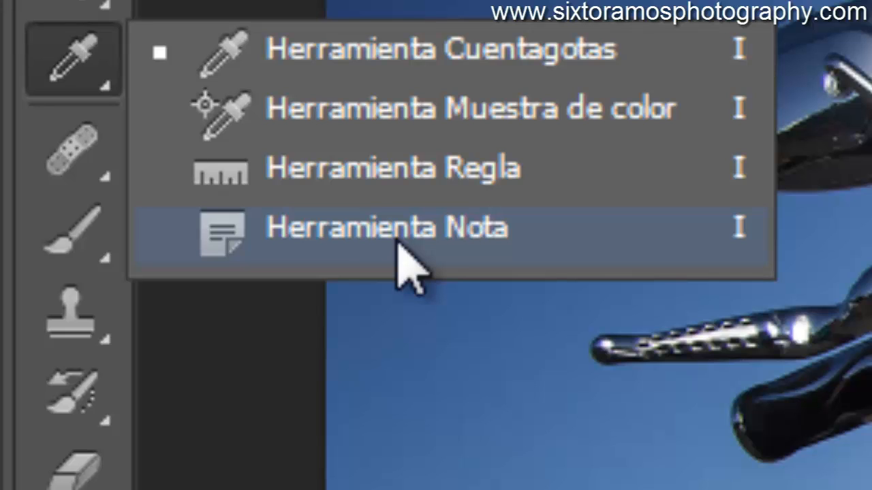
click(427, 193)
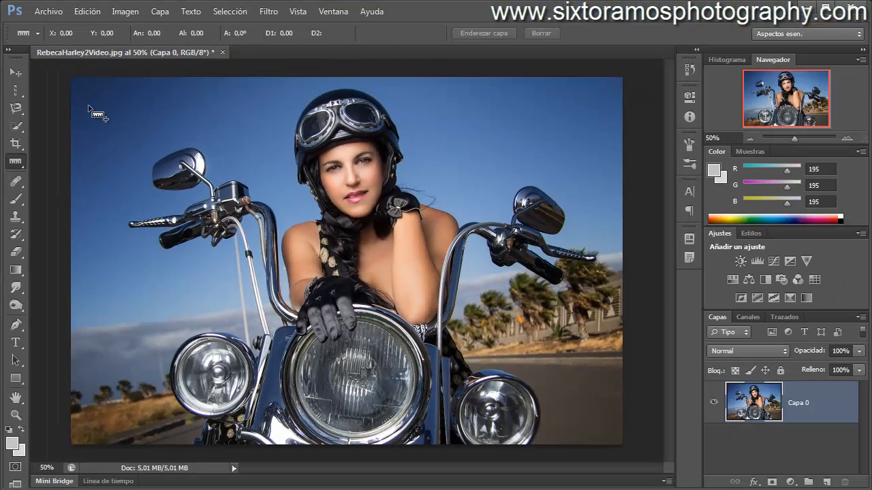
drag(87, 106, 156, 110)
- Display the Información panel with the ruler measurement's details and check its entry among the available panels
click(333, 11)
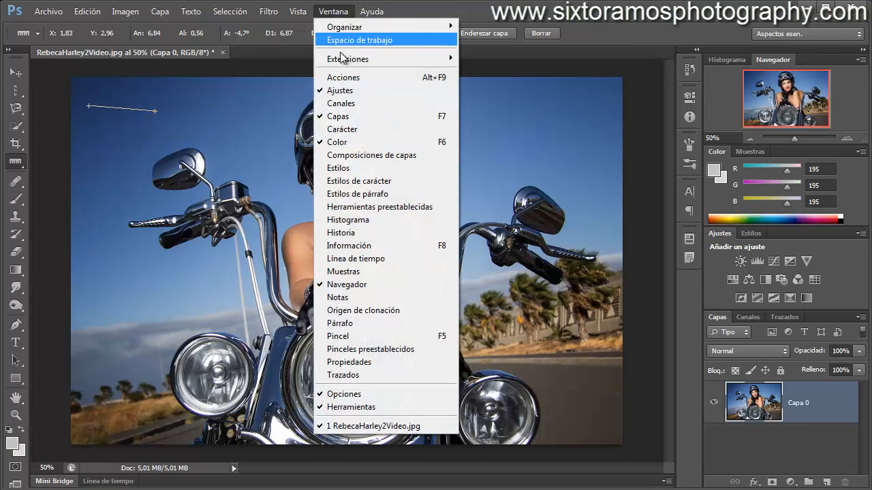
click(381, 246)
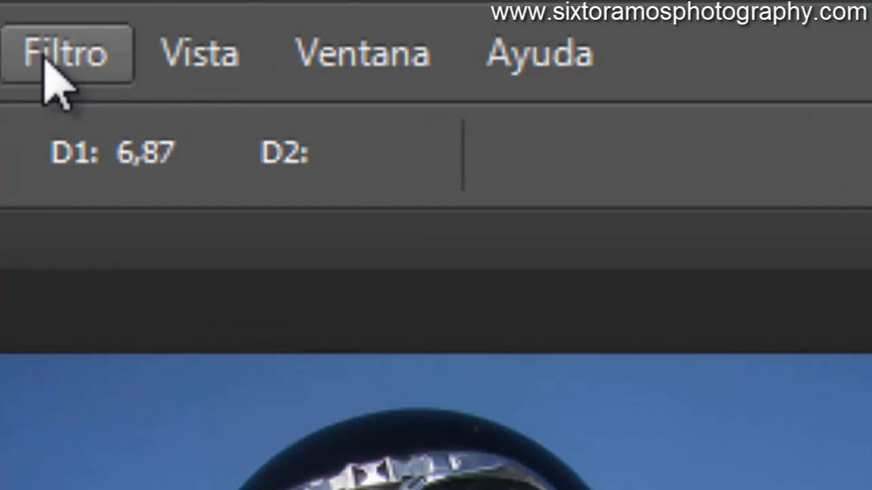
click(355, 68)
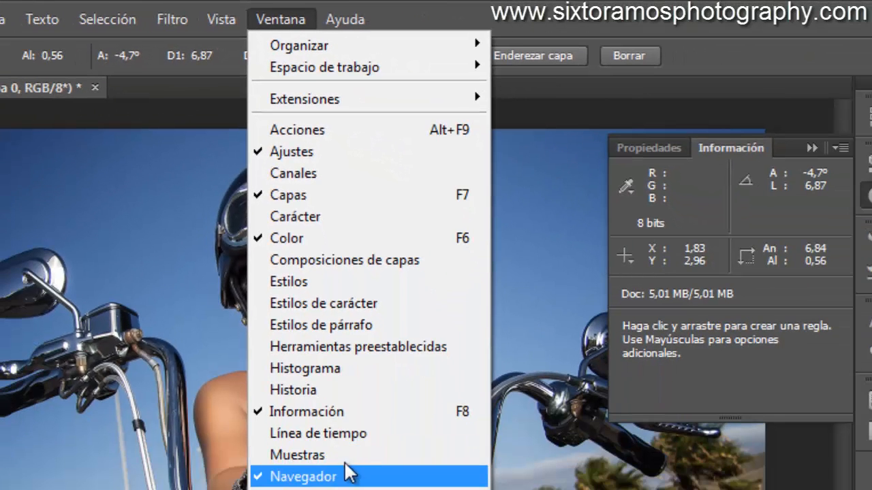
- Close the Información panel and switch from the Ruler to the Eyedropper tool (Cuentagotas)
click(587, 16)
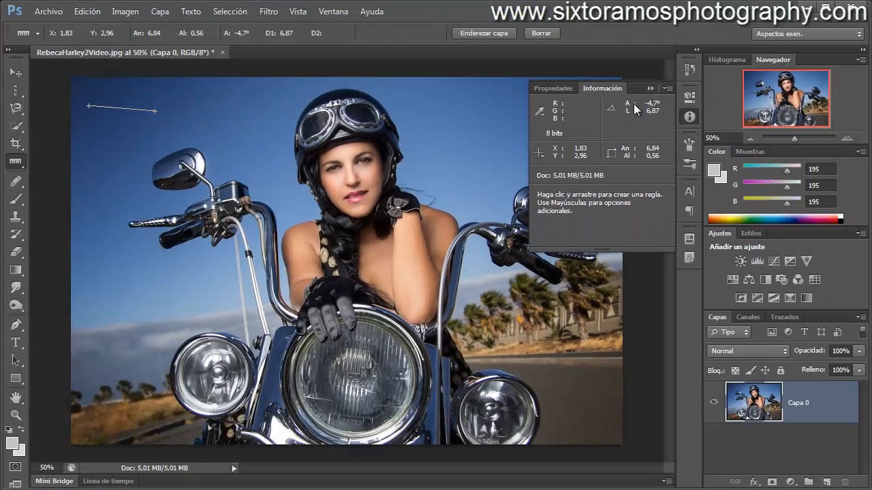
click(667, 32)
right_click(15, 161)
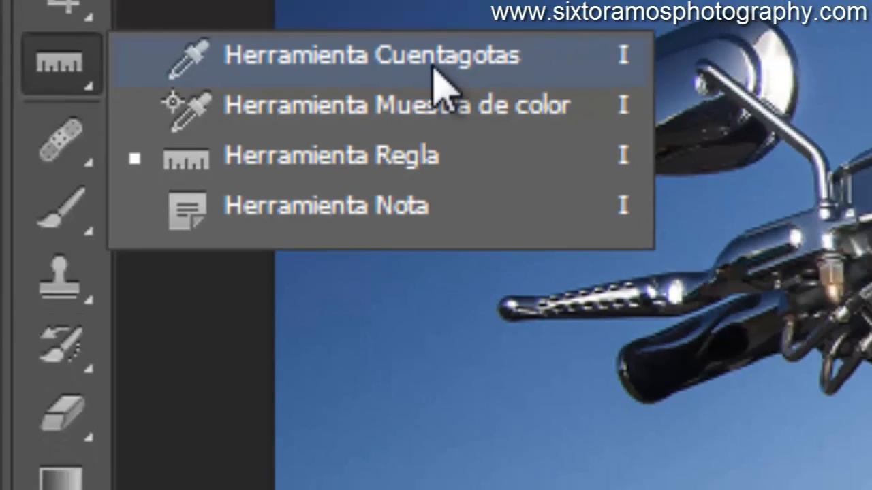
click(515, 46)
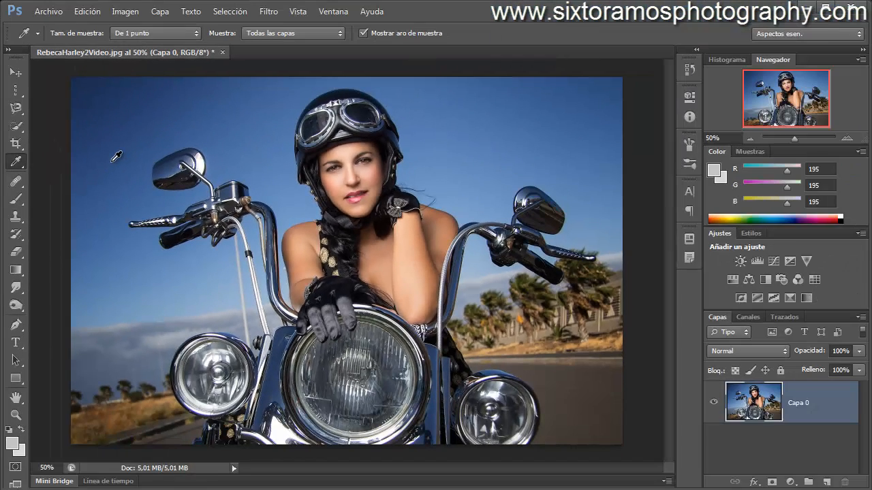
- Sample the pink of the woman's lips as the background colour with the Eyedropper tool
click(15, 414)
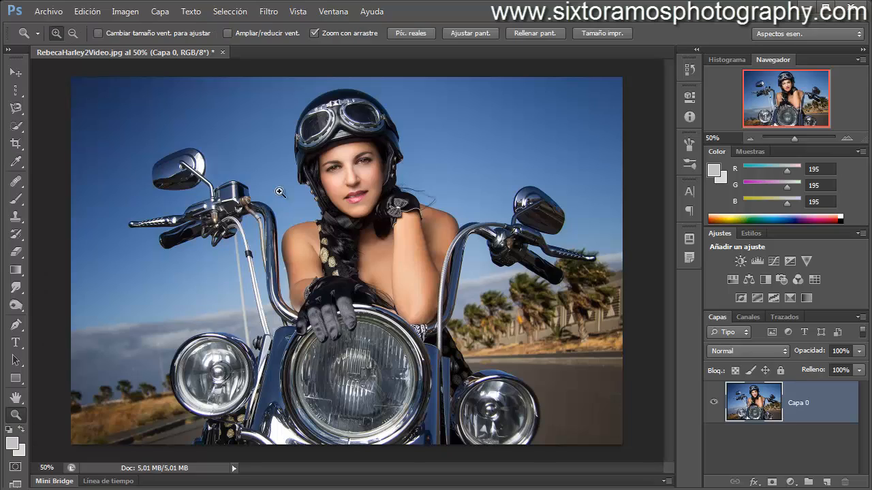
mouse_move(325, 163)
mouse_down()
mouse_move(433, 197)
mouse_move(320, 151)
mouse_up()
scroll(378, 166, down, 3)
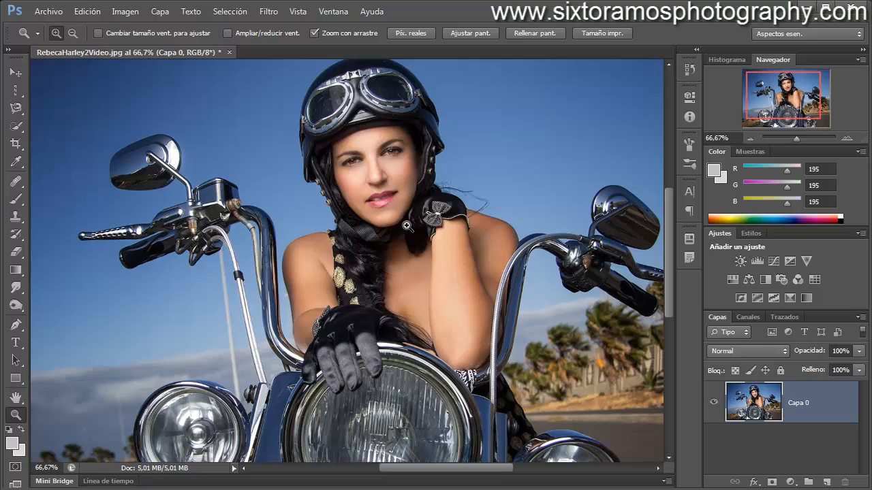
click(401, 203)
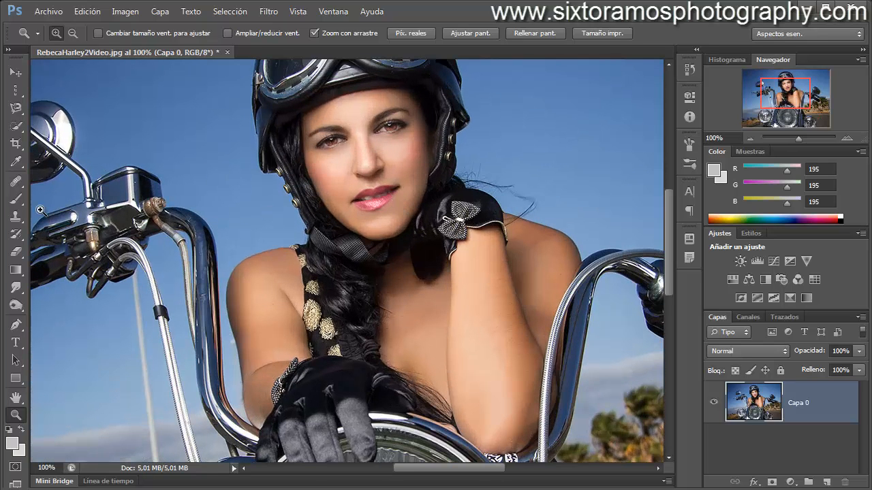
click(21, 162)
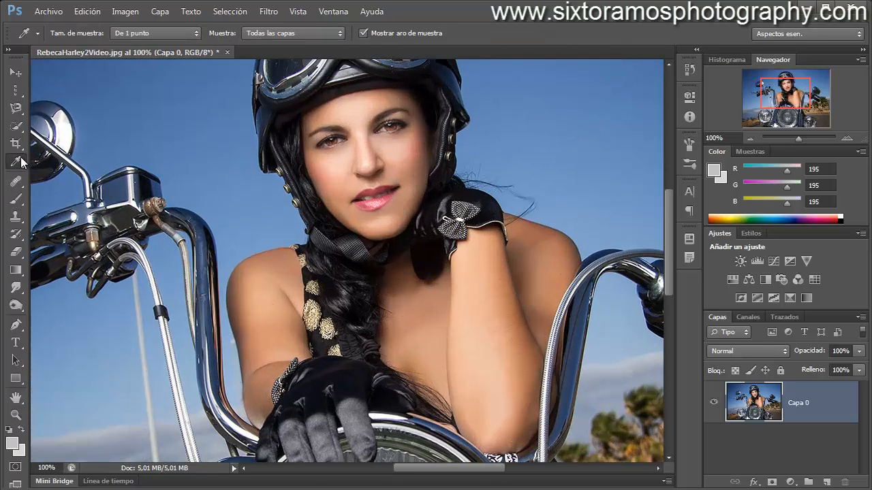
alt+click(364, 203)
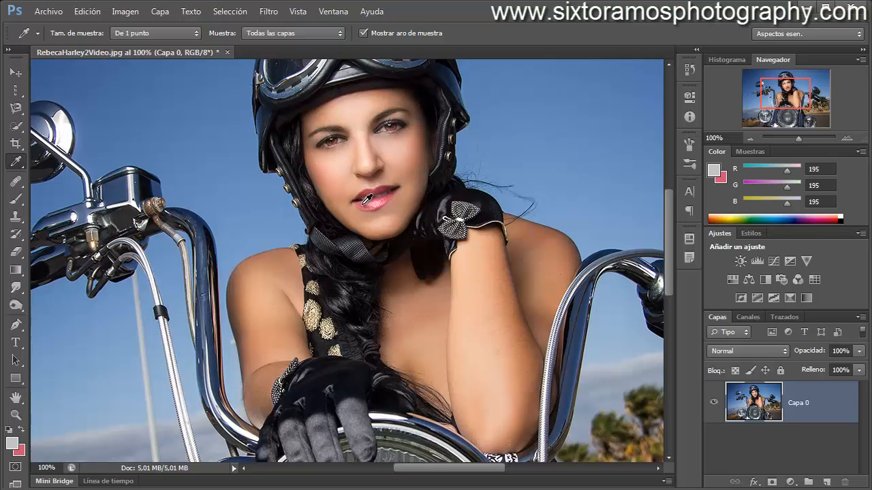
- Swap the foreground and background colours back and forth, ending with the lip pink as the foreground colour
click(24, 430)
click(23, 430)
click(23, 430)
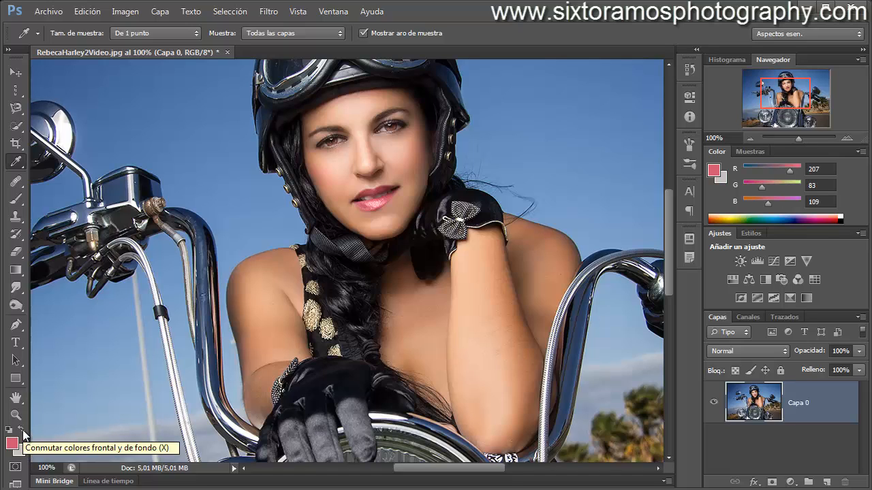
click(24, 431)
click(23, 431)
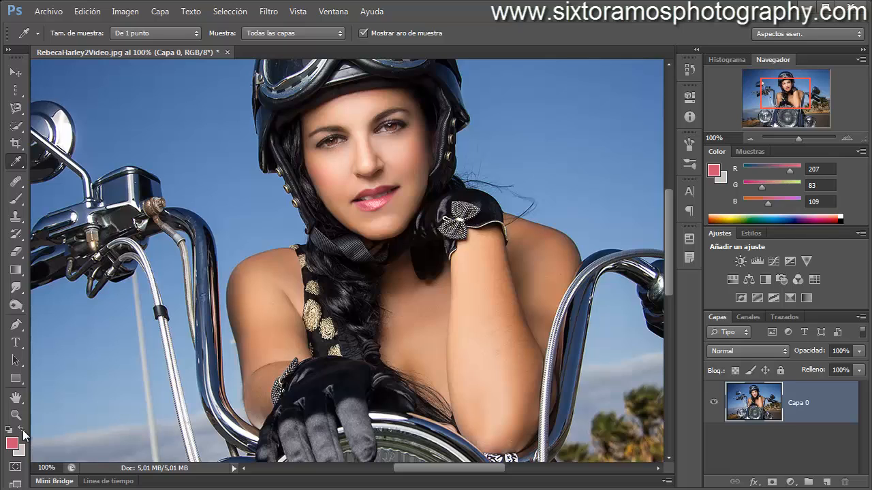
click(23, 430)
click(23, 430)
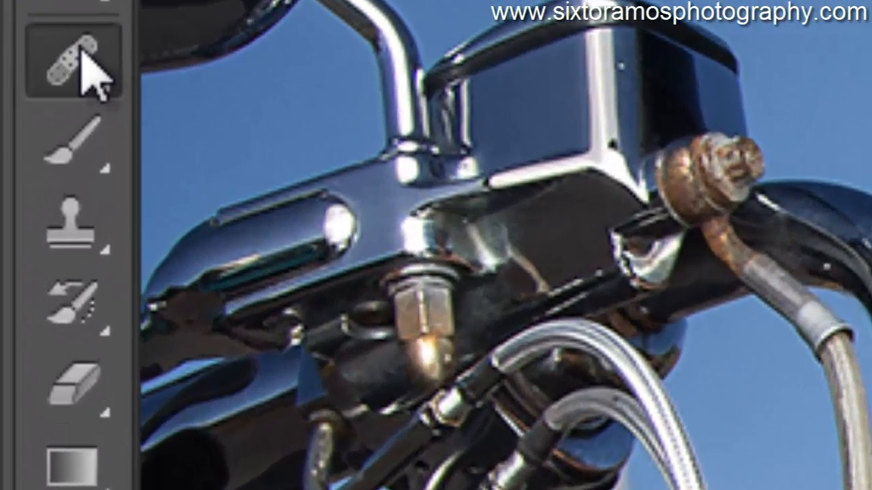
- Switch to the Spot Healing Brush (Pincel corrector puntual) and set its mode to Normal
right_click(88, 65)
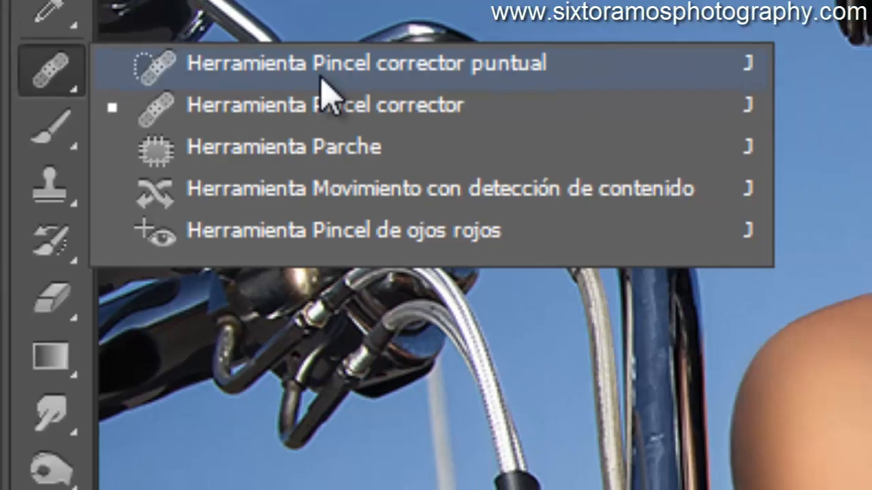
click(366, 56)
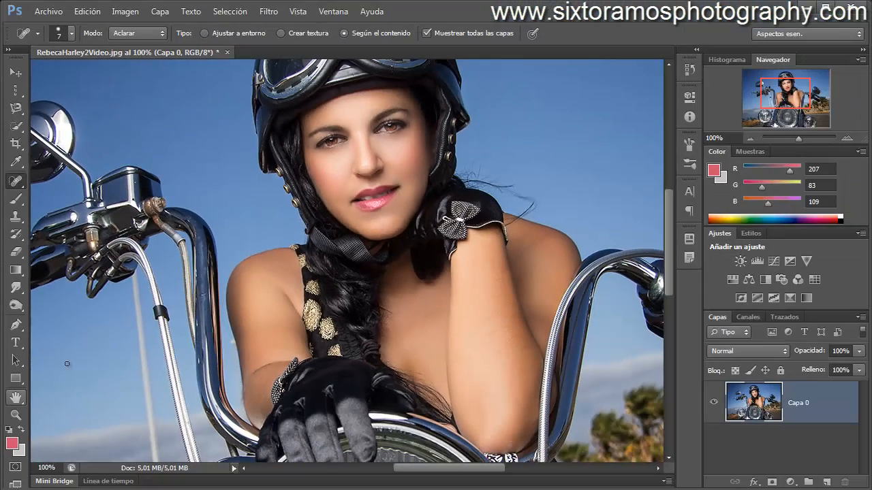
click(138, 34)
click(137, 47)
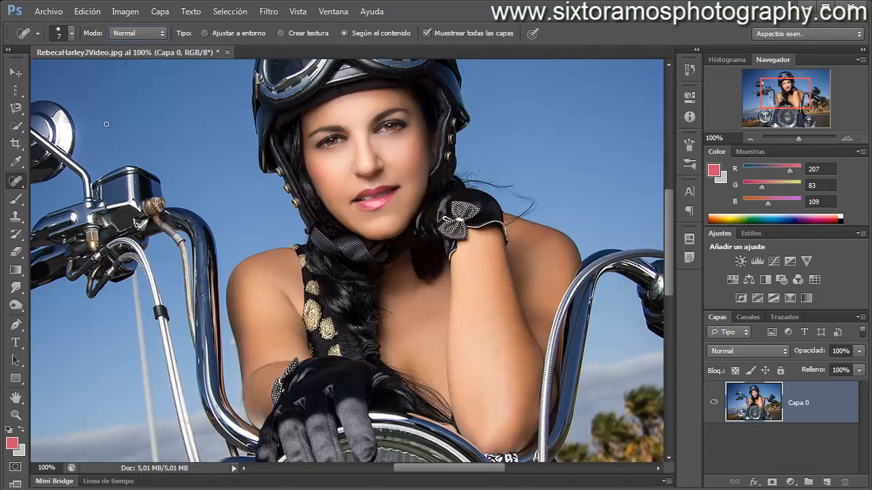
- Try removing the bright scratch on the blue handlebar tube beside the shoulder with a 7 px Spot Healing Brush
click(15, 414)
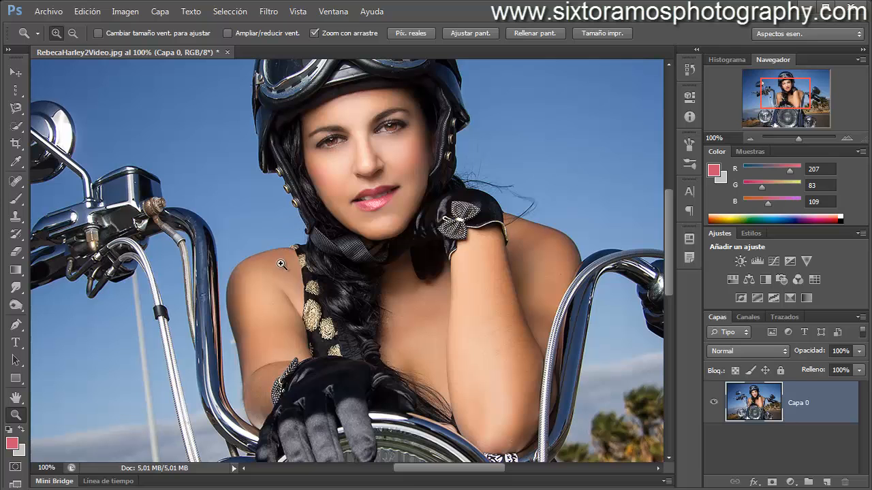
click(205, 302)
click(204, 301)
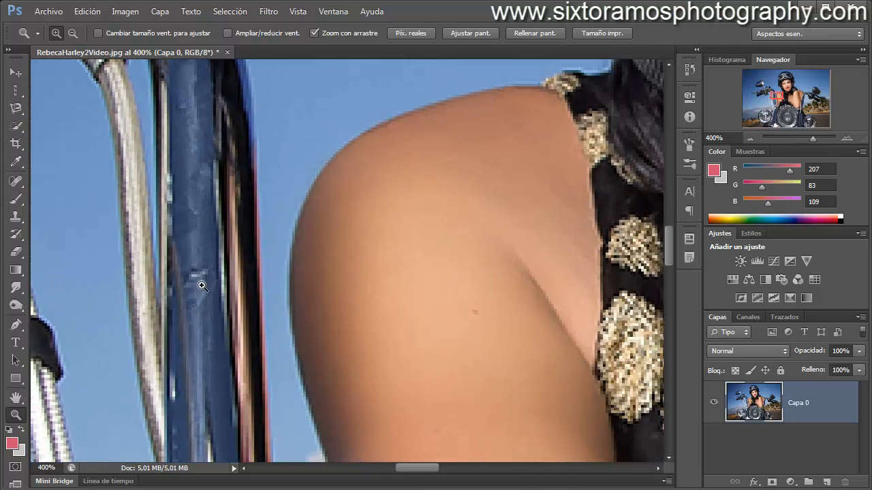
click(202, 287)
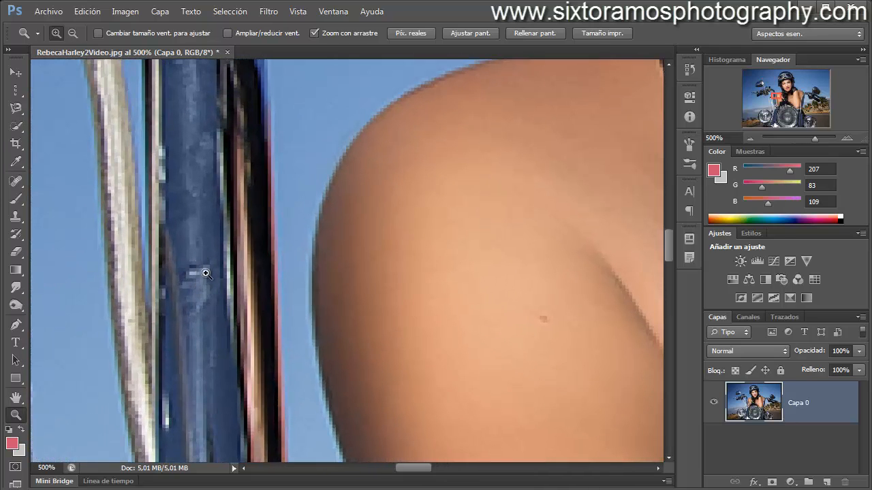
click(16, 181)
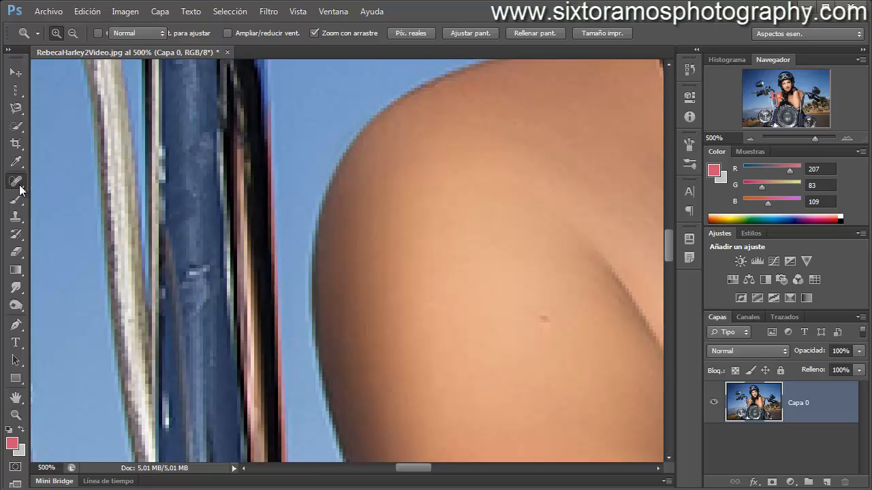
alt+right_click(194, 238)
drag(194, 266, 196, 268)
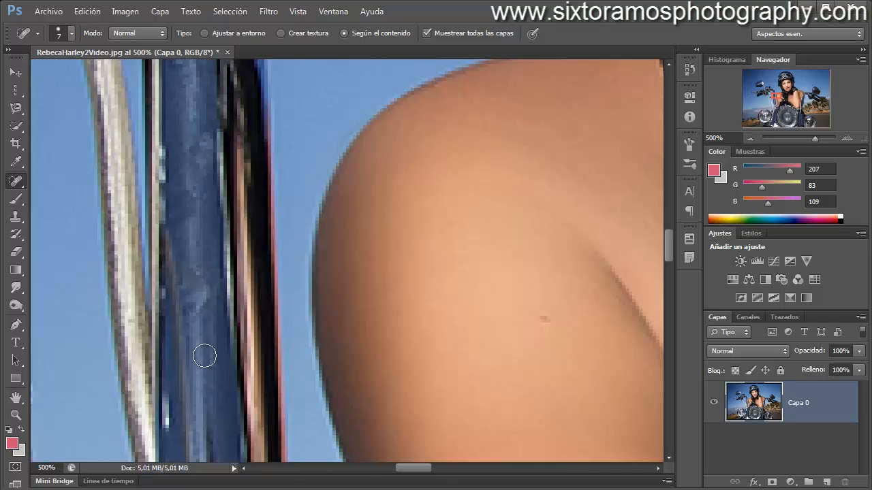
- Try healing the remaining light marks below and above the scratch on the tube with a 4 px brush
right_click(205, 325)
alt+right_click(207, 300)
drag(207, 303, 202, 319)
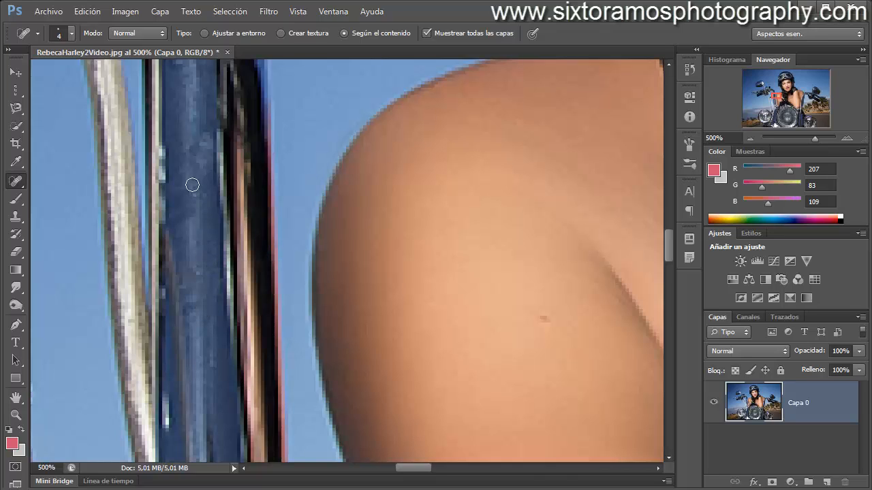
drag(193, 184, 191, 231)
- Undo all the Spot Healing Brush strokes on the handlebar tube
key(ctrl+alt+z)
key(ctrl+alt+z)
key(ctrl+alt+z)
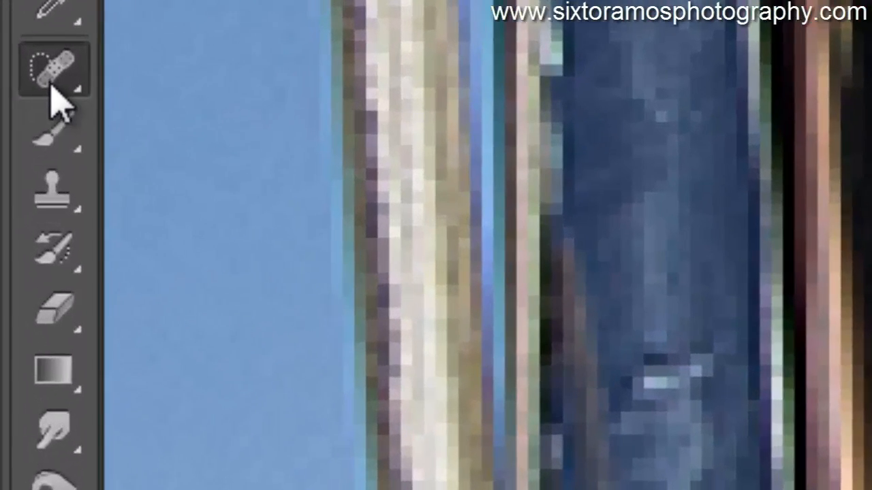
- Switch to the Healing Brush (Pincel corrector) and keep its mode at Normal
right_click(17, 182)
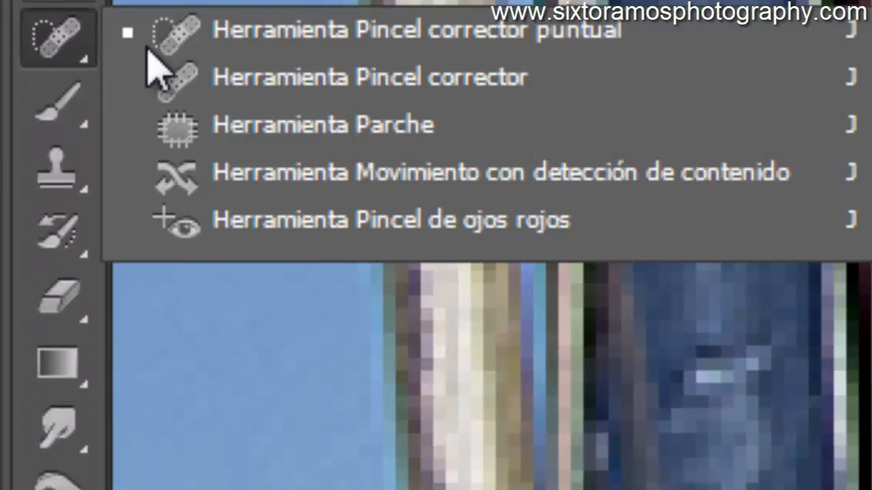
click(305, 88)
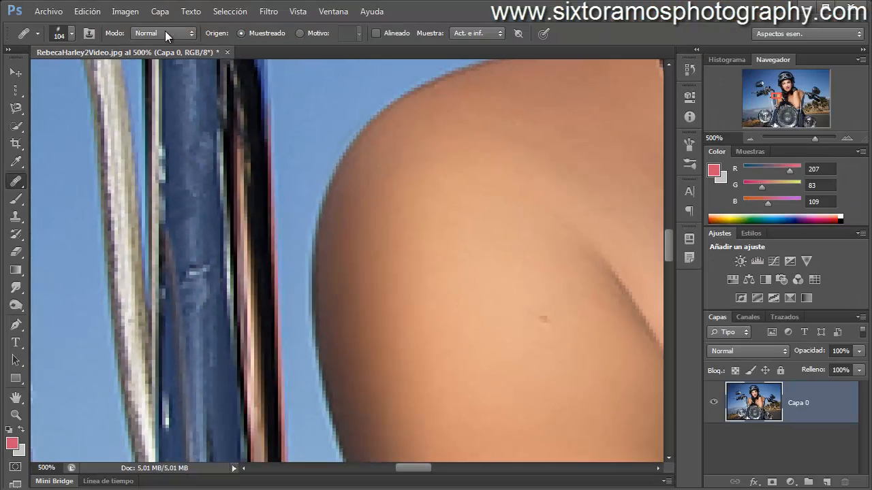
click(165, 33)
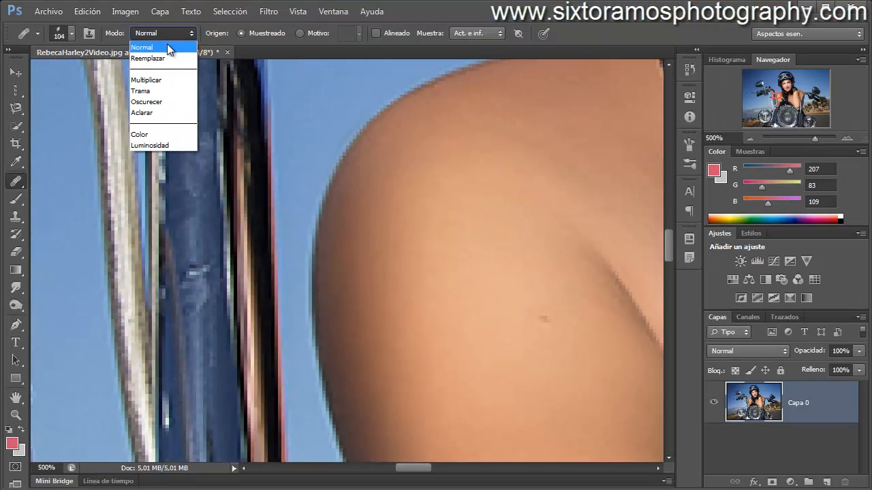
click(169, 49)
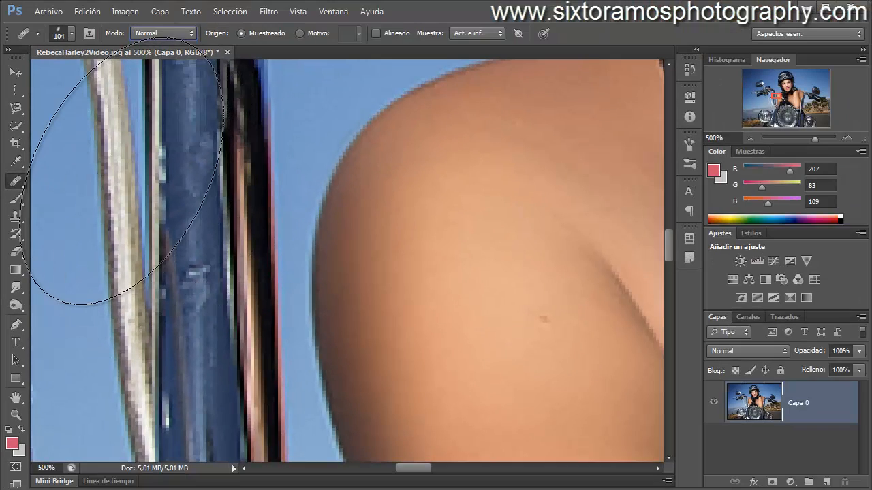
- Set the Healing Brush tip to 100% roundness and a 60° angle, and reduce its size to 8 px
click(58, 34)
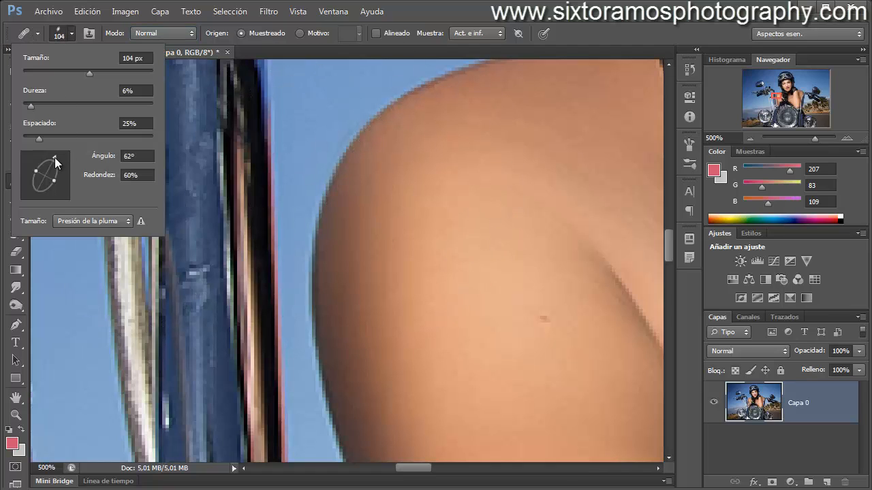
drag(54, 158, 62, 180)
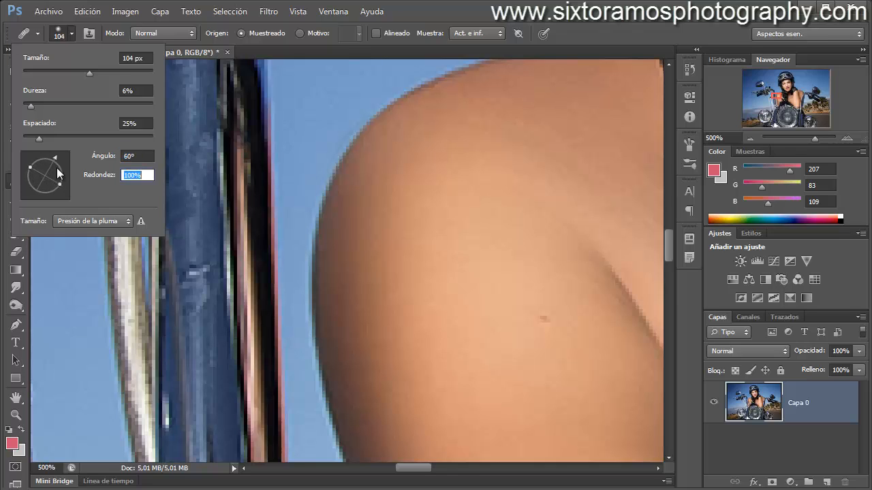
click(422, 2)
drag(214, 226, 49, 223)
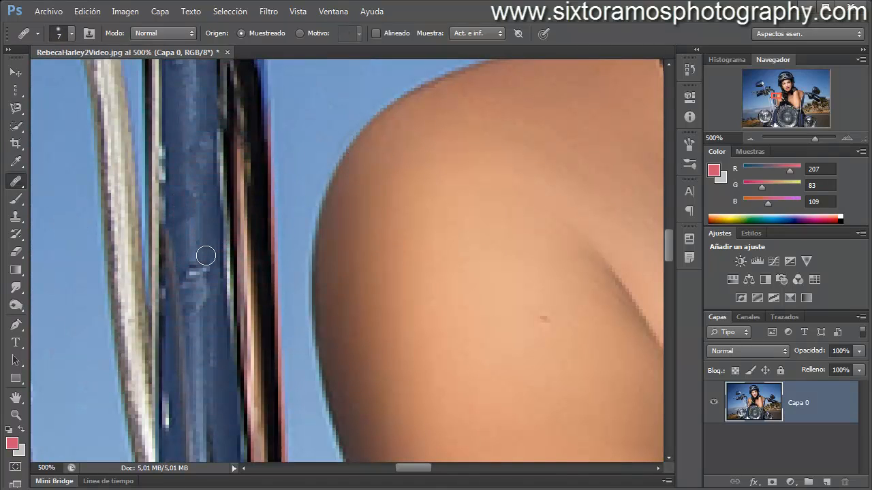
drag(214, 252, 207, 252)
drag(185, 106, 191, 106)
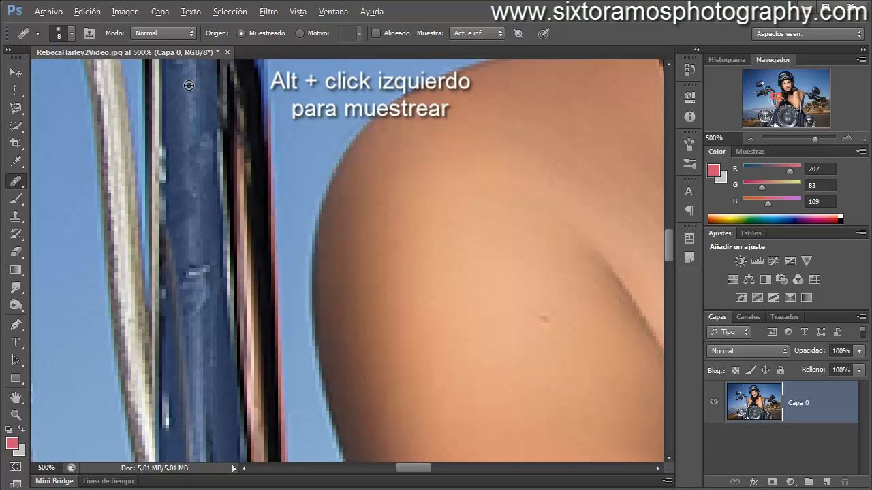
- Try healing the tube's scratch from a clean area sampled higher on the tube, dab the shoulder too, and undo the strokes
alt+click(188, 85)
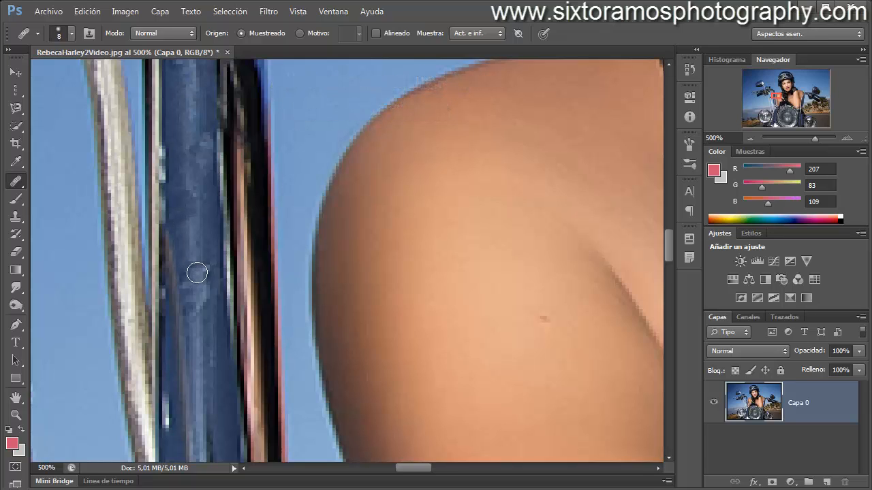
mouse_move(194, 271)
mouse_down()
mouse_move(194, 279)
mouse_move(195, 259)
mouse_move(195, 304)
mouse_move(198, 253)
mouse_move(200, 292)
mouse_up()
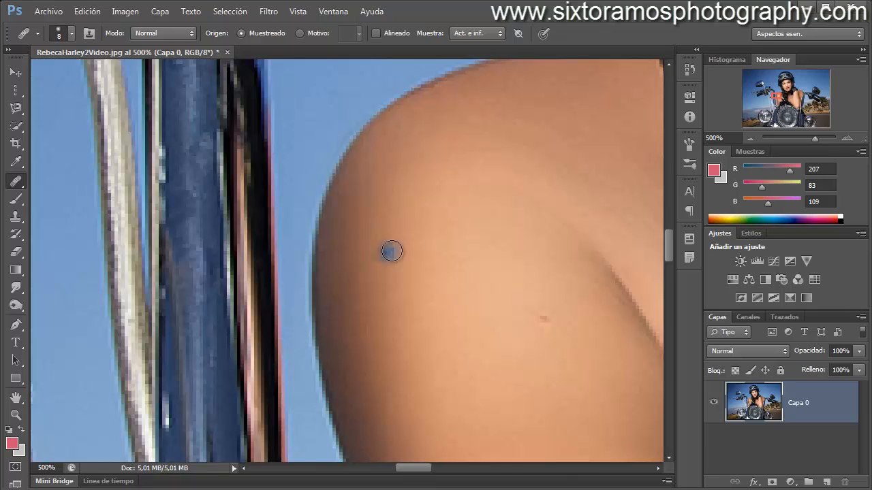
key(ctrl+z)
key(ctrl+z)
key(ctrl+z)
key(ctrl+z)
key(ctrl+z)
key(ctrl+z)
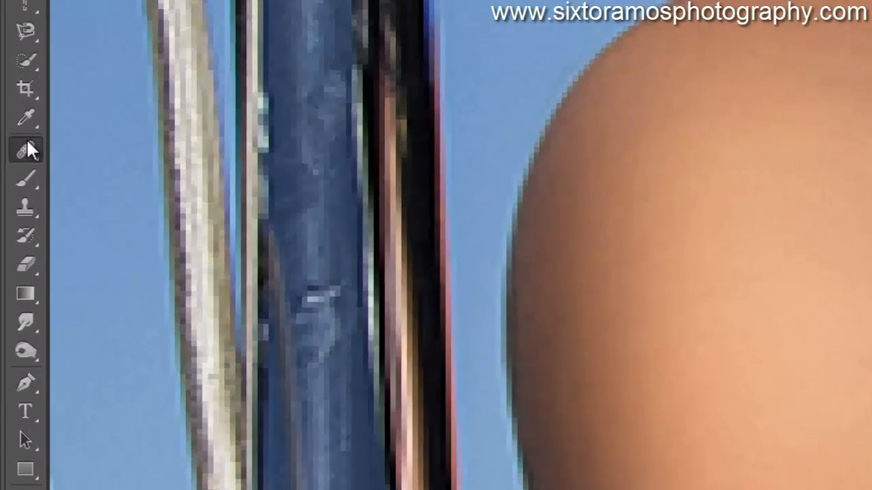
- Outline the scratched area of the handlebar tube with the Patch tool (Parche) and patch it from a clean area lower on the tube
right_click(16, 181)
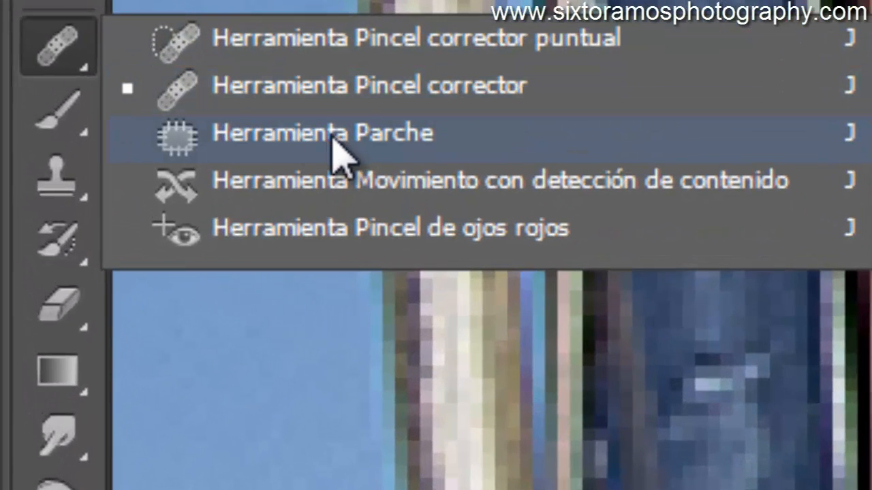
click(441, 149)
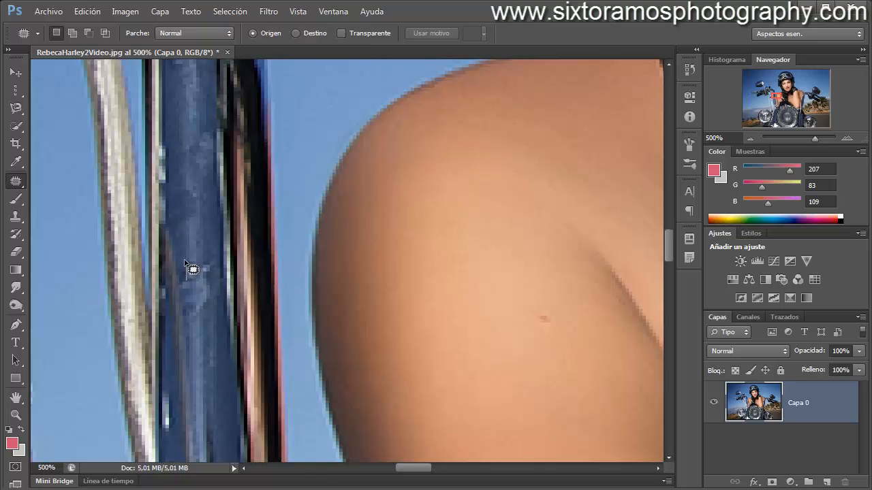
drag(197, 257, 209, 236)
drag(193, 302, 198, 366)
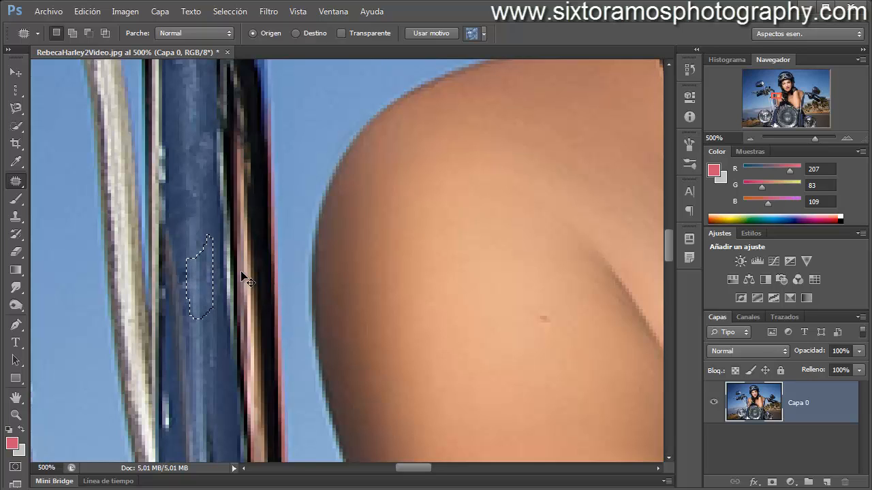
- Deselect the patched area and switch to the Brush tool (Pincel) with its tip reduced to 15 px
key(ctrl+d)
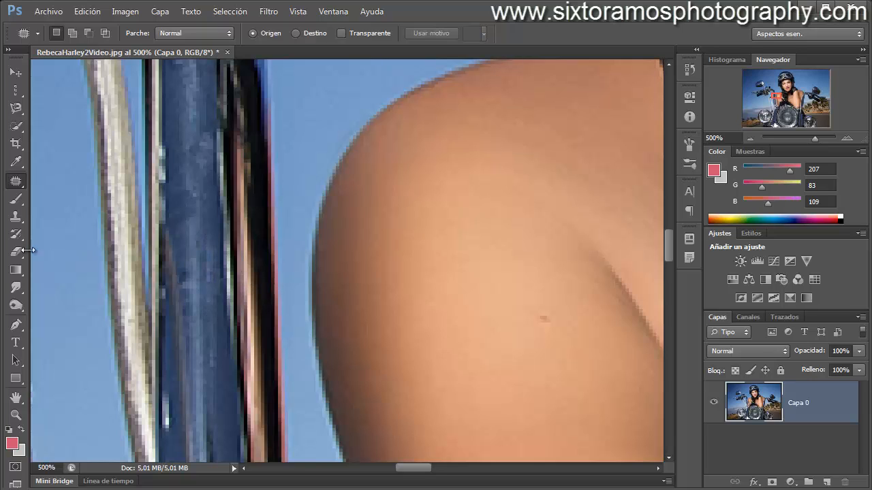
right_click(18, 187)
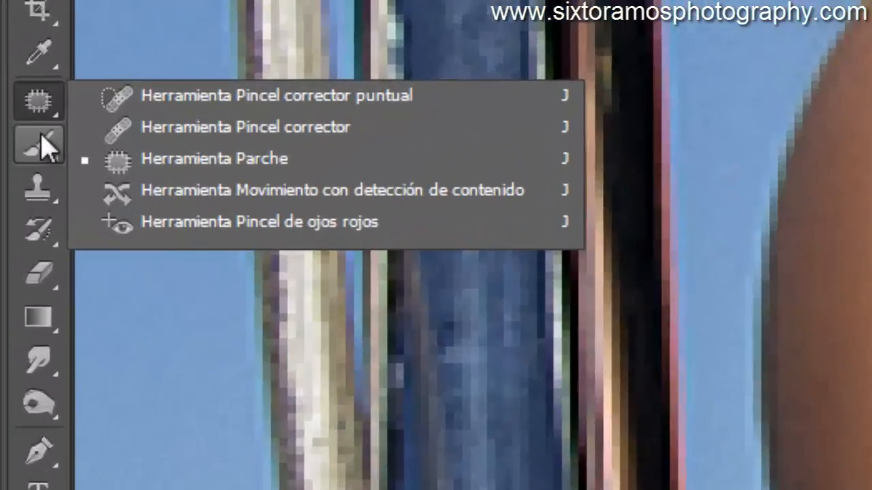
click(15, 198)
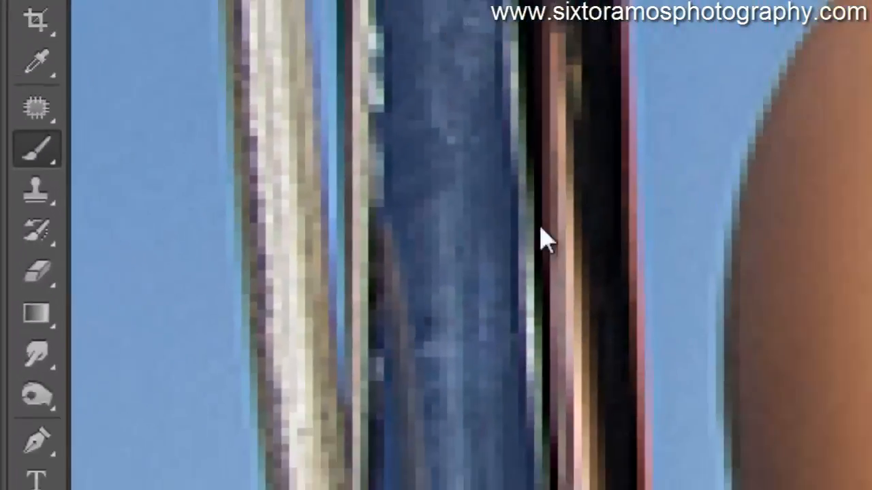
drag(273, 234, 27, 215)
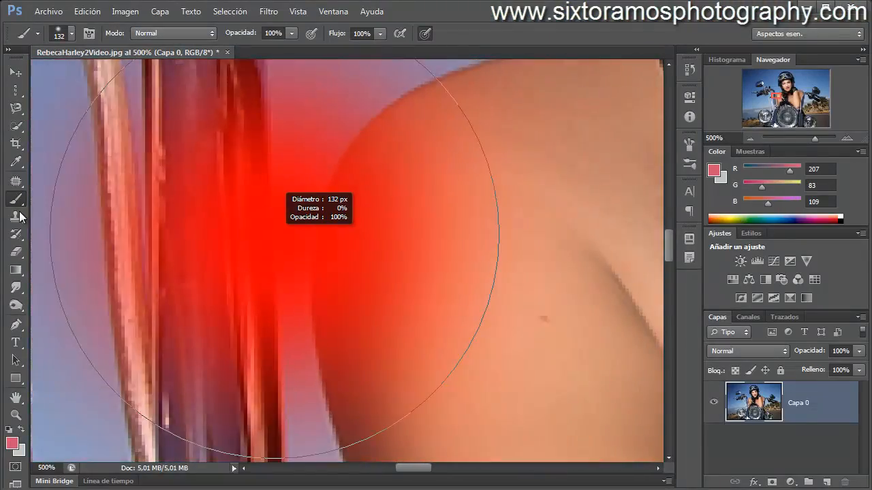
drag(209, 217, 105, 226)
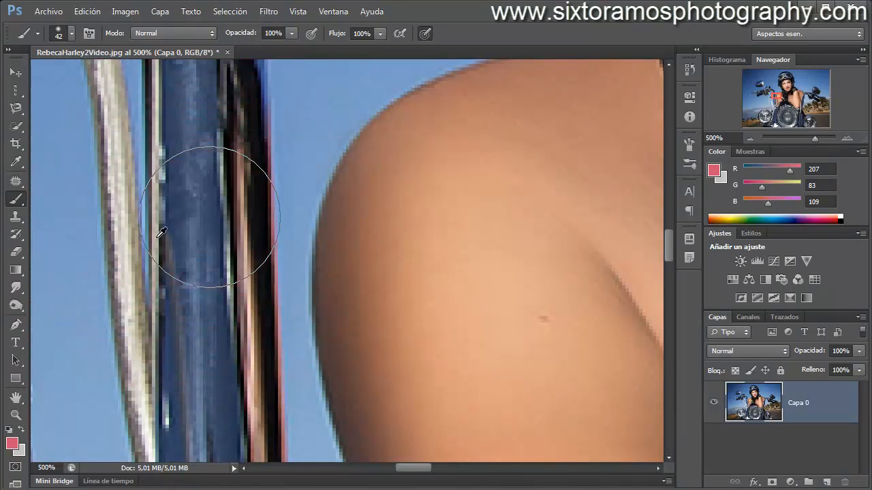
drag(235, 241, 216, 241)
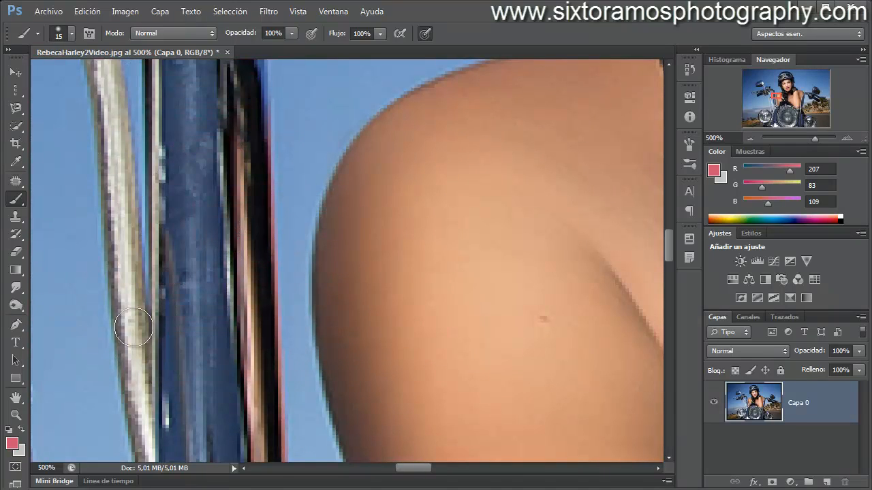
- Set the foreground colour to bright blue, 0048ff
click(12, 444)
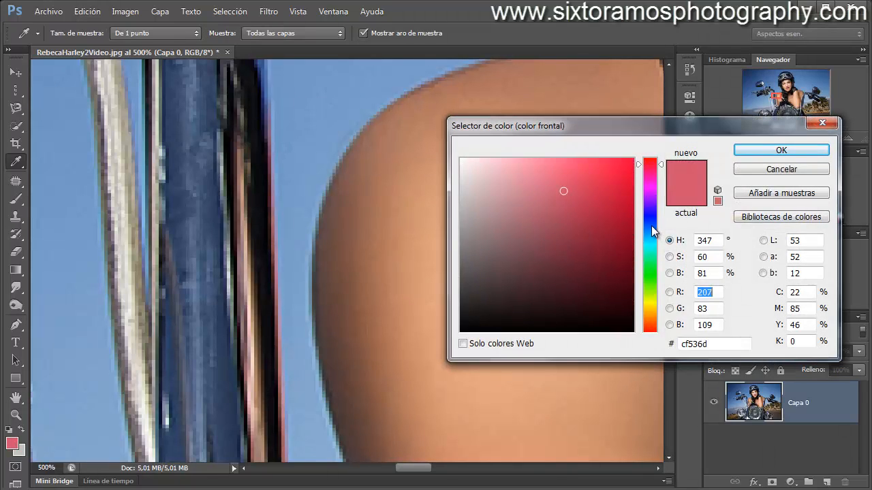
drag(651, 222, 651, 215)
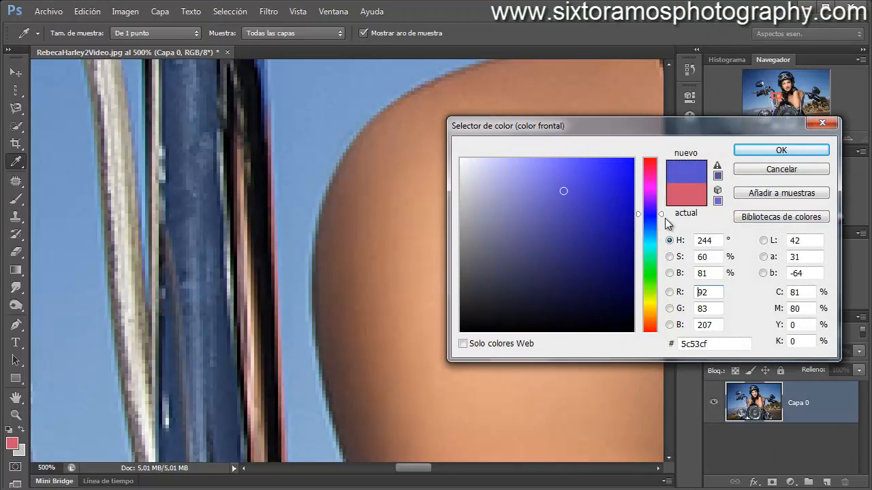
click(650, 224)
drag(600, 179, 683, 156)
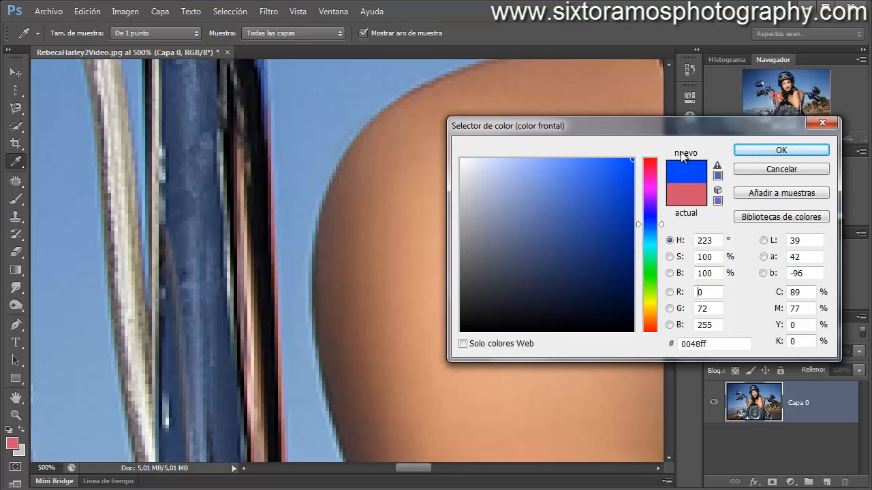
click(749, 149)
- Set the brush to 34 px with 100% hardness and paint a single blue dab on the shoulder
alt+right_click(476, 211)
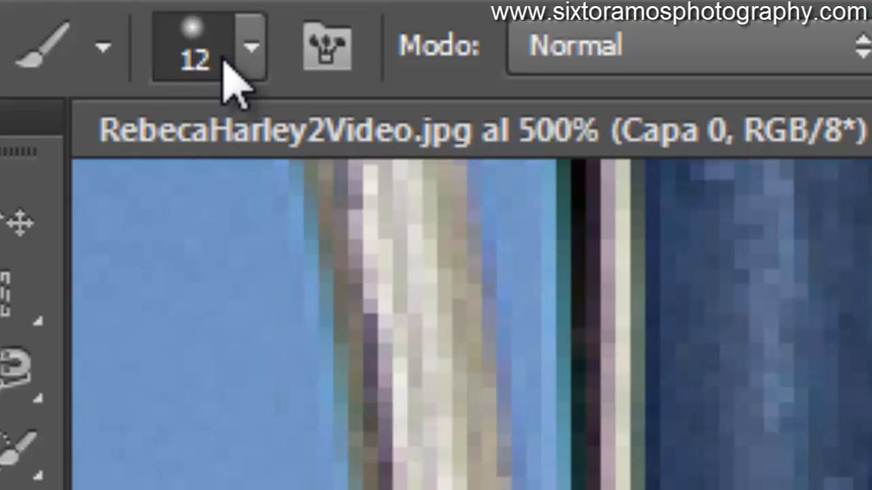
click(66, 35)
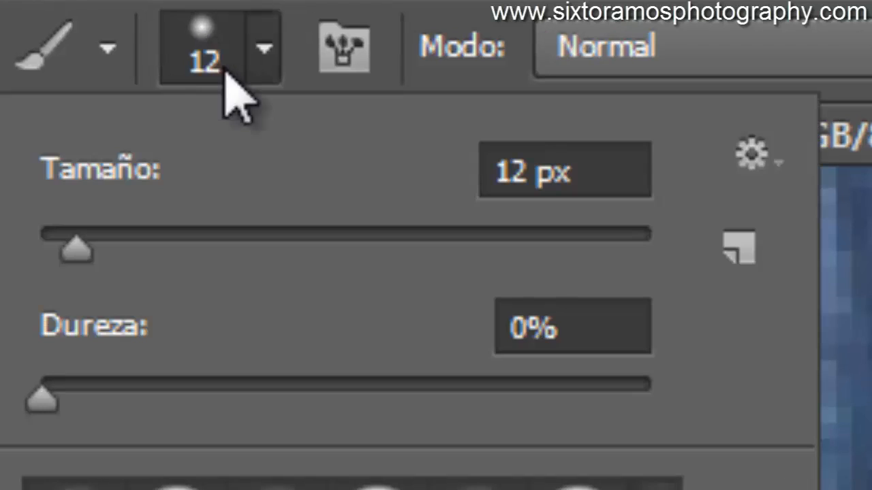
drag(70, 238, 142, 247)
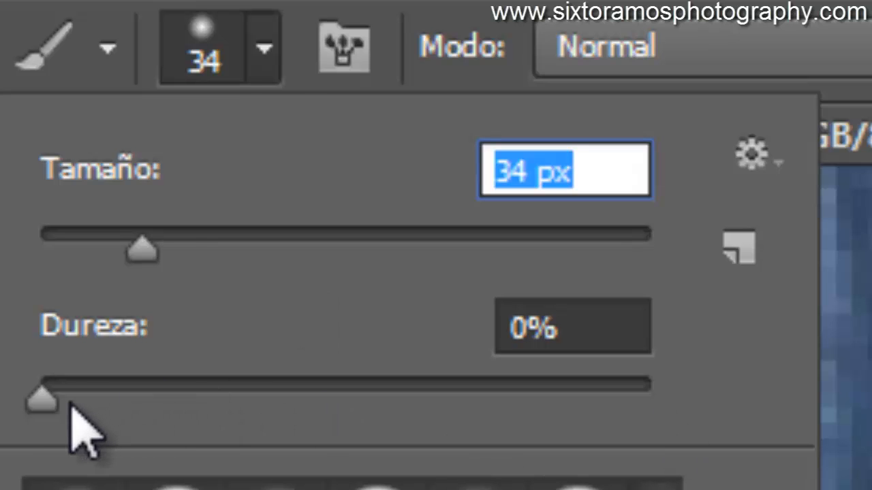
drag(46, 407, 654, 446)
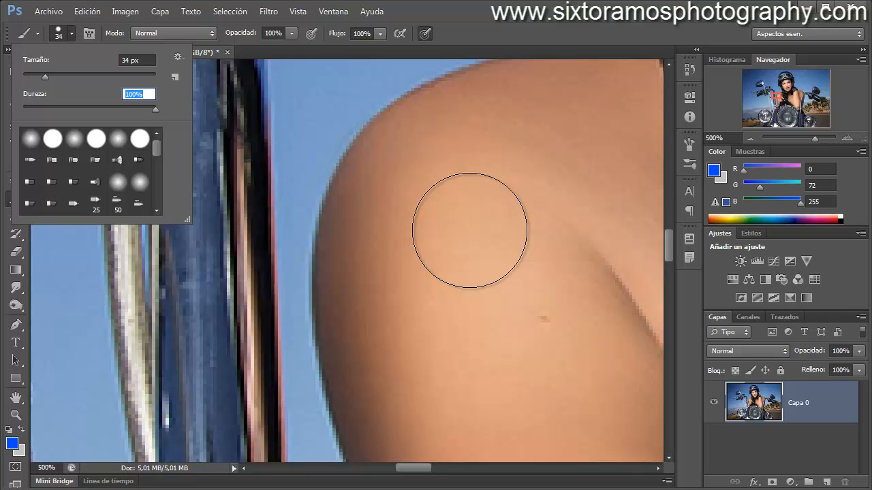
click(469, 230)
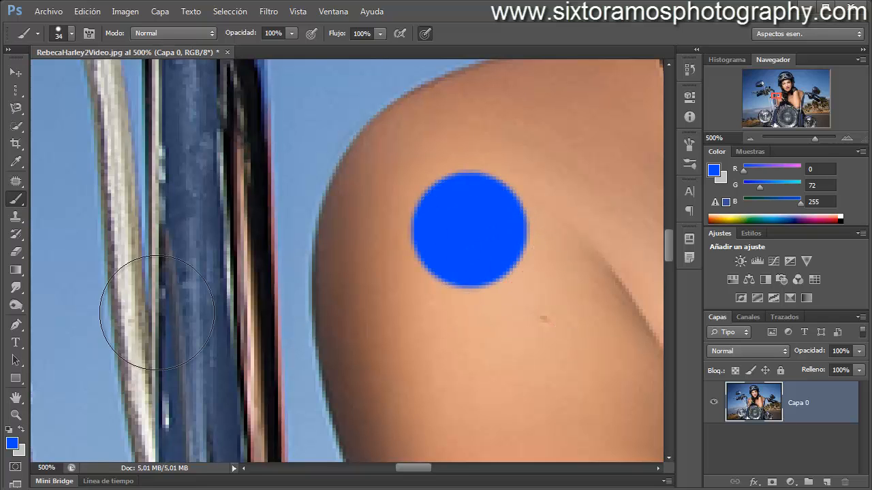
- Examine the edge of the blue dab on the shoulder at 200% to 400% magnification
click(16, 398)
scroll(418, 253, down, 2)
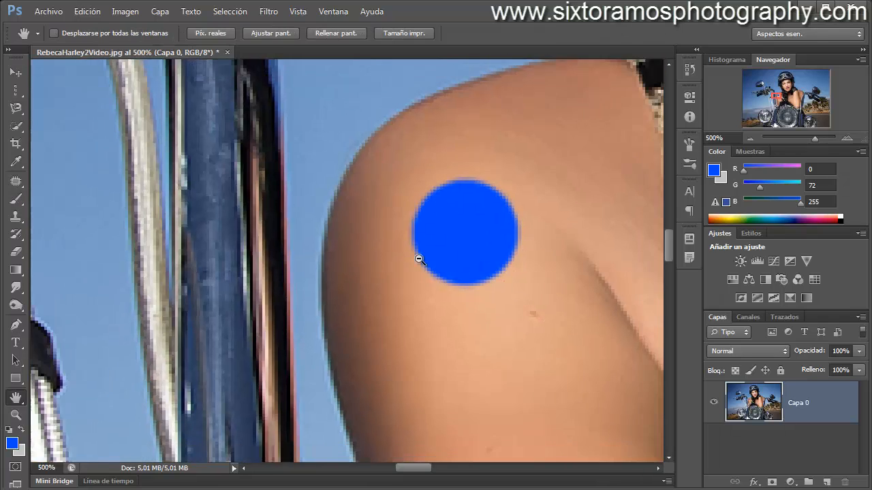
drag(452, 248, 352, 247)
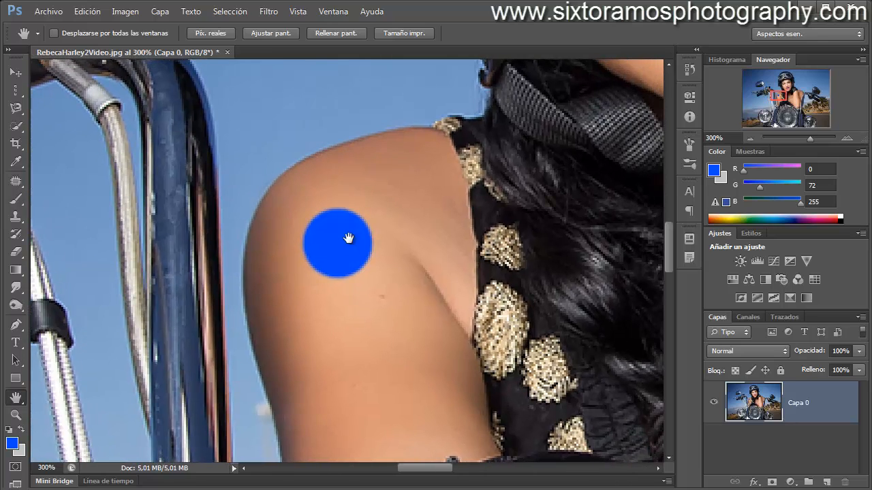
scroll(348, 237, down, 1)
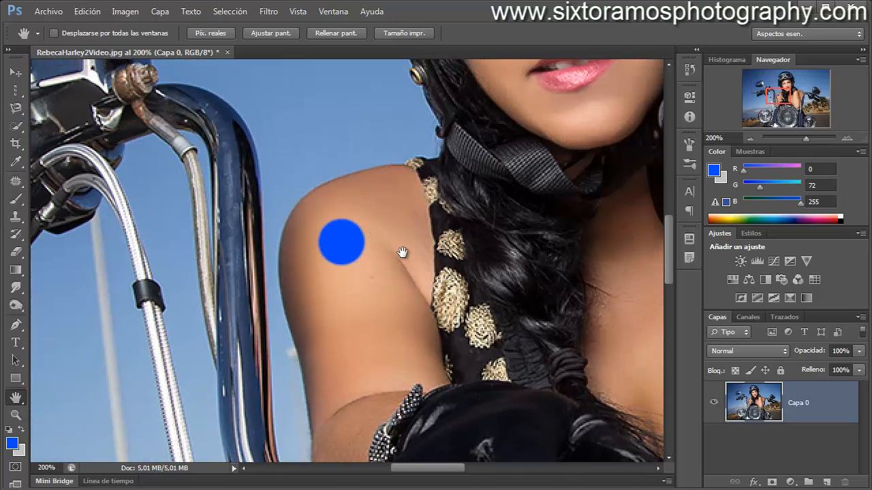
click(15, 414)
click(340, 236)
click(340, 236)
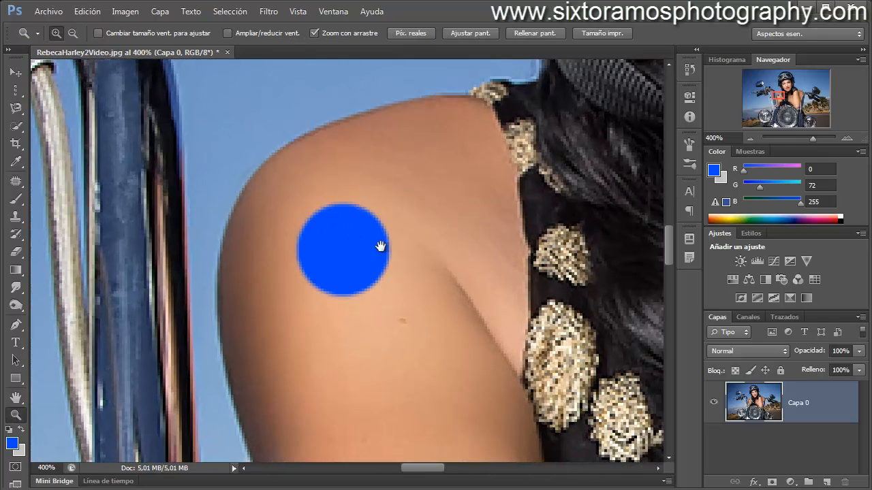
drag(381, 246, 306, 232)
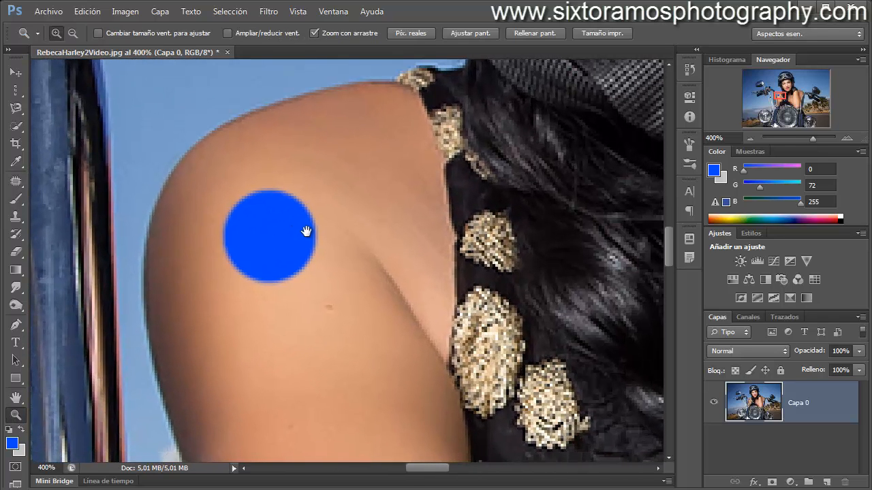
- Set the brush hardness to 0% and paint a soft blue dab beside the hard one for comparison
click(16, 198)
click(64, 33)
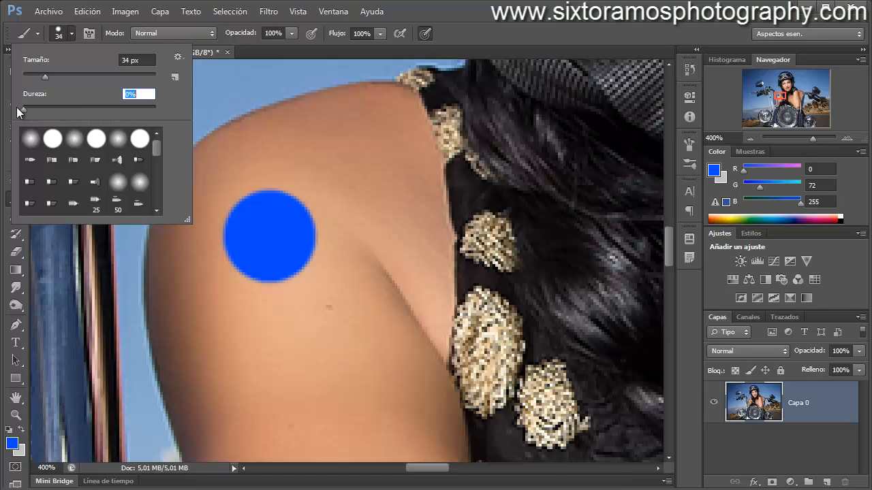
key(Return)
click(378, 236)
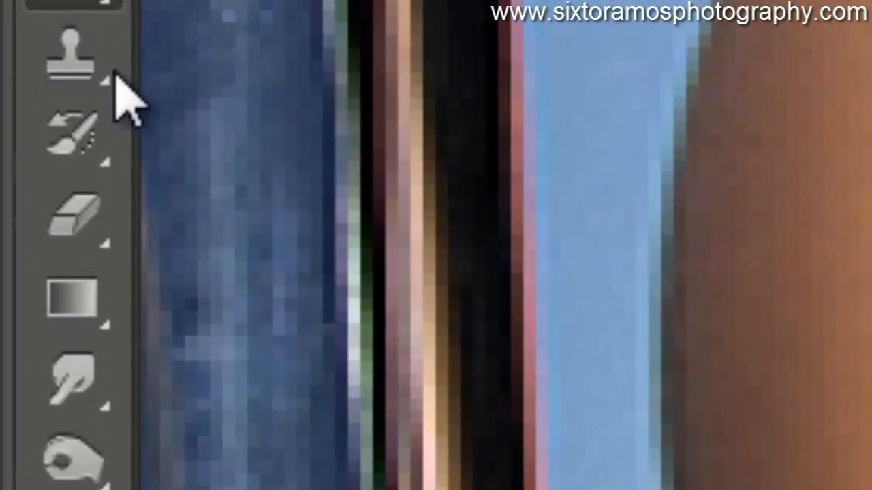
- Switch to the Clone Stamp tool and reduce its tip to 25 px
click(109, 76)
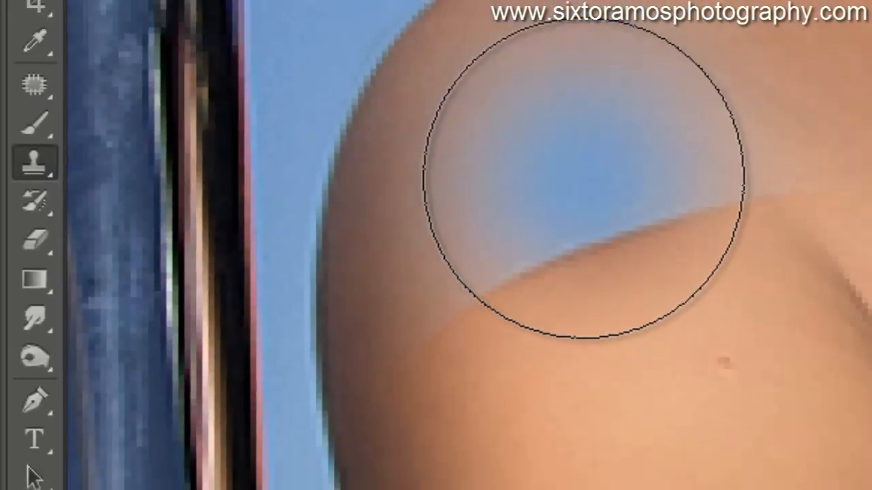
drag(583, 178, 448, 160)
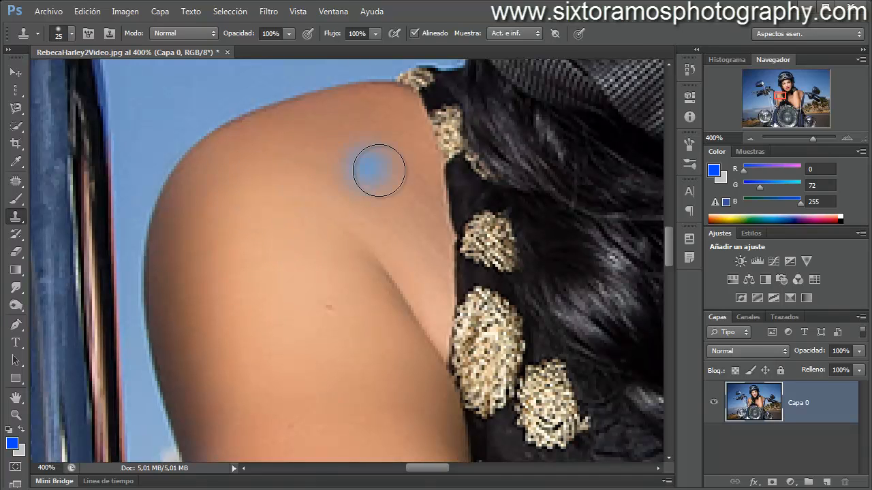
- Locate the stray hair crossing the opposite shoulder's outline against the sky at 400% magnification
mouse_move(379, 171)
mouse_down()
mouse_move(290, 212)
mouse_move(193, 165)
mouse_move(176, 112)
mouse_up()
drag(381, 256, 355, 195)
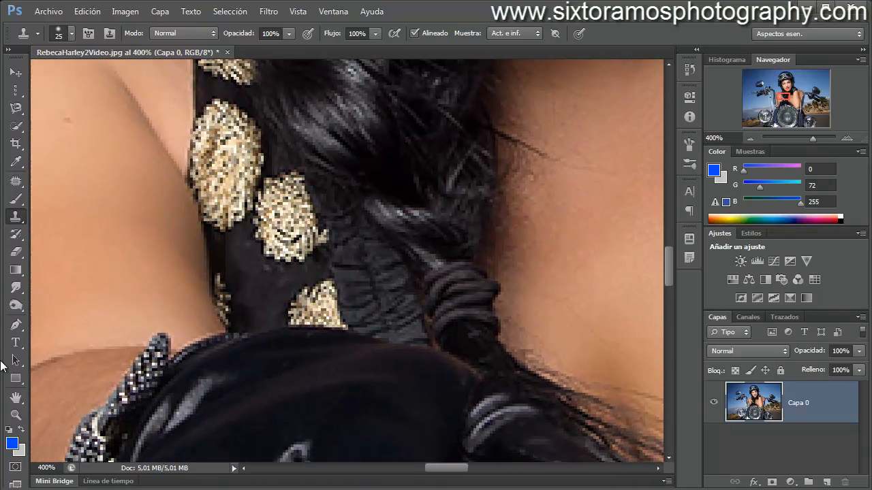
click(15, 414)
click(303, 293)
click(303, 293)
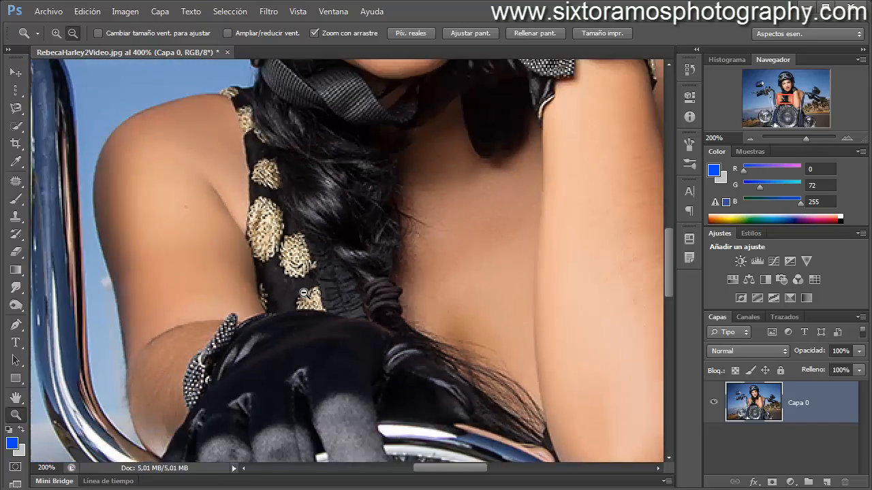
click(304, 293)
drag(483, 209, 384, 205)
click(431, 139)
click(432, 139)
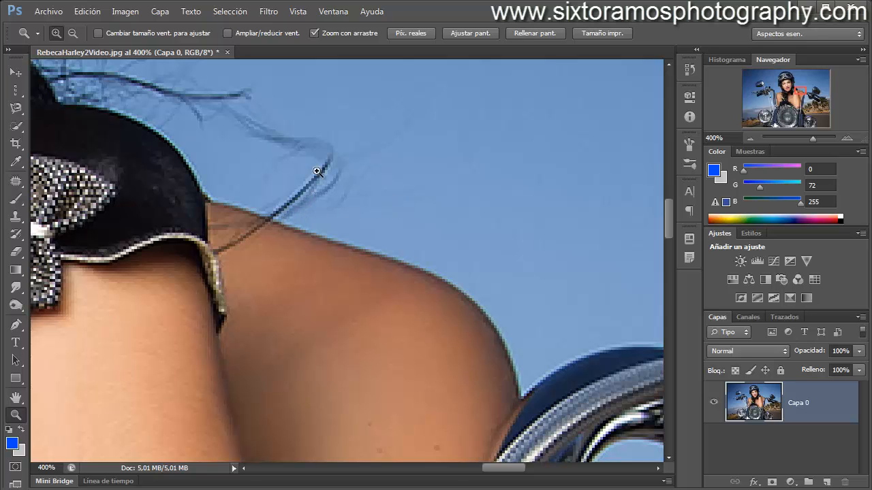
drag(383, 224, 350, 256)
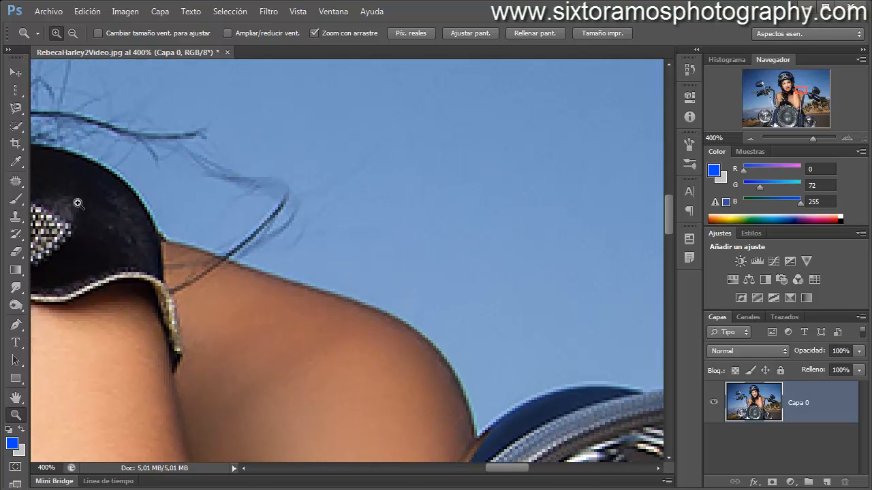
- Set the Clone Stamp tip to 28 px, try a dab on the shoulder's edge, and undo it
click(15, 216)
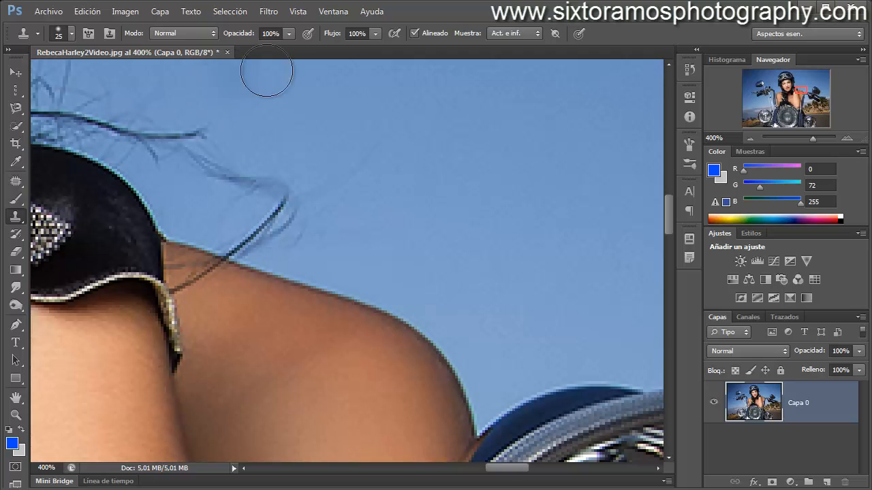
alt+right_click(313, 281)
drag(318, 282, 320, 283)
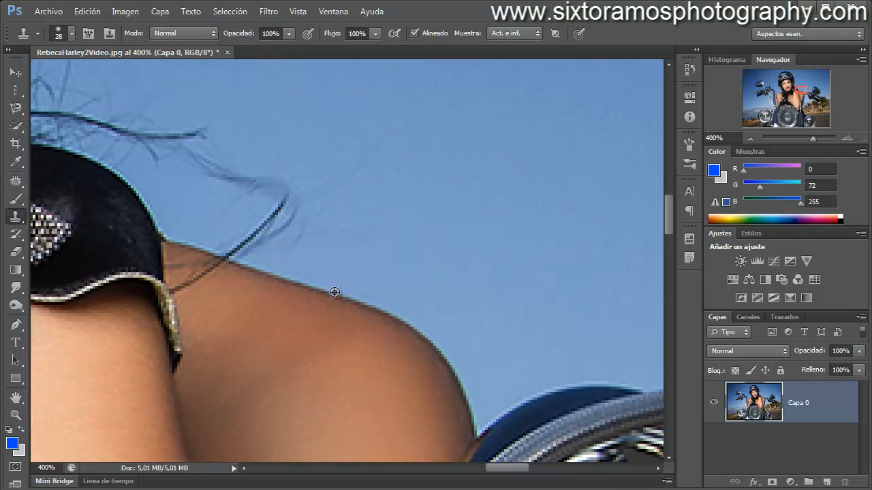
click(335, 292)
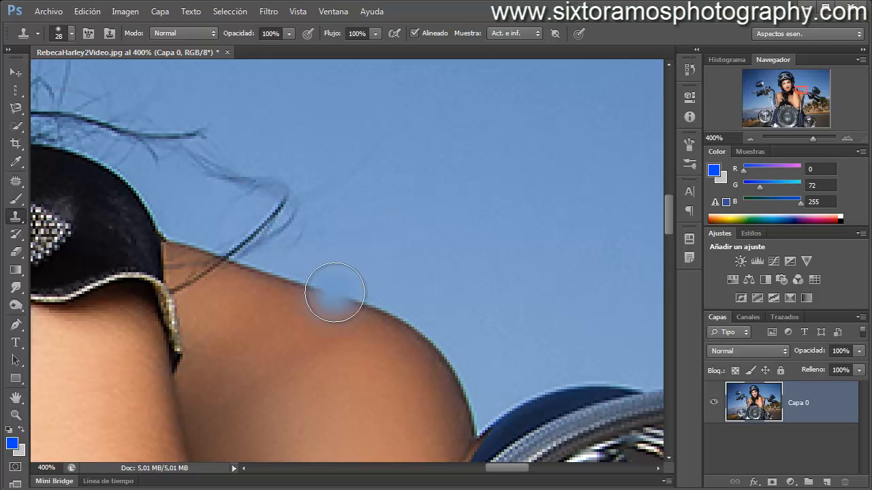
key(ctrl+z)
- Clone a clean stretch of the shoulder's edge and the adjoining sky over the stray hair crossing the outline
alt+click(335, 292)
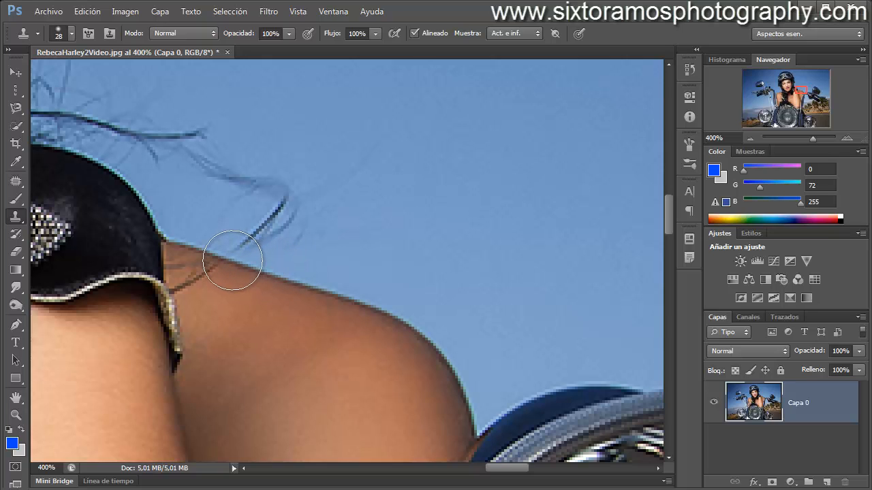
mouse_move(232, 260)
mouse_down()
mouse_move(234, 247)
mouse_move(288, 202)
mouse_move(247, 187)
mouse_move(213, 214)
mouse_up()
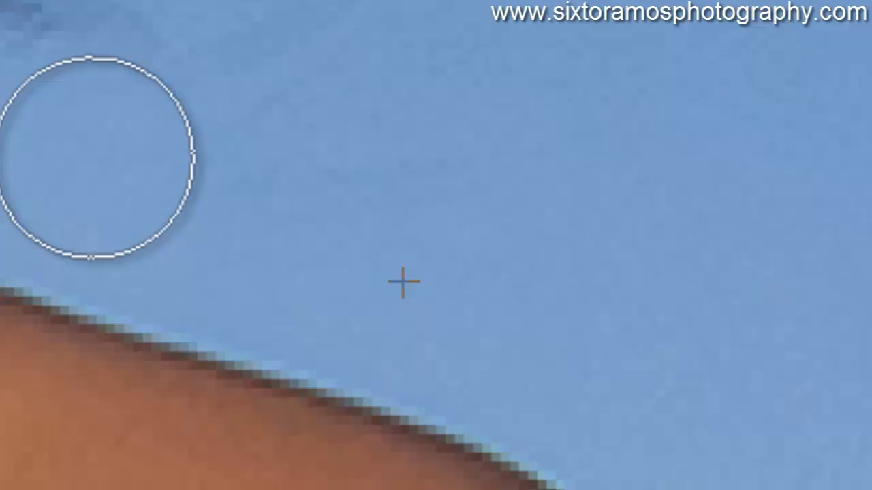
mouse_move(93, 157)
mouse_down()
mouse_move(134, 116)
mouse_move(146, 79)
mouse_move(122, 134)
mouse_move(157, 98)
mouse_move(78, 32)
mouse_move(45, 29)
mouse_move(72, 44)
mouse_move(192, 55)
mouse_move(393, 0)
mouse_move(447, 0)
mouse_move(336, 17)
mouse_move(236, 62)
mouse_move(146, 79)
mouse_move(208, 73)
mouse_move(178, 75)
mouse_up()
click(361, 365)
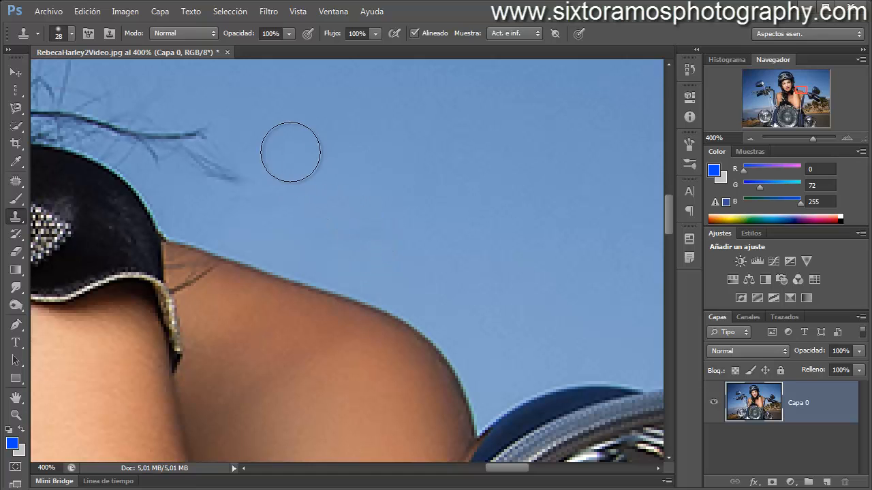
- Reduce the Clone Stamp tip to 20 px and clone clean sky over the loose hair strands extending beyond the glove
mouse_move(302, 171)
mouse_down()
mouse_move(350, 219)
mouse_move(328, 197)
mouse_up()
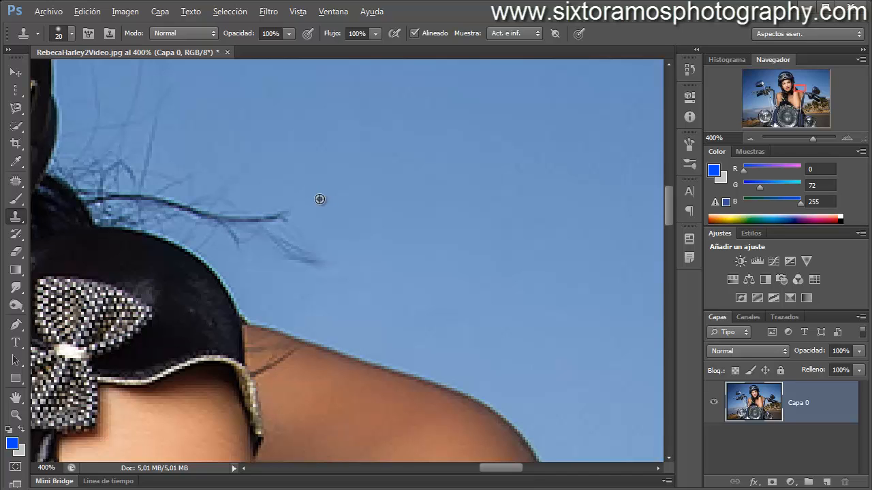
alt+click(319, 198)
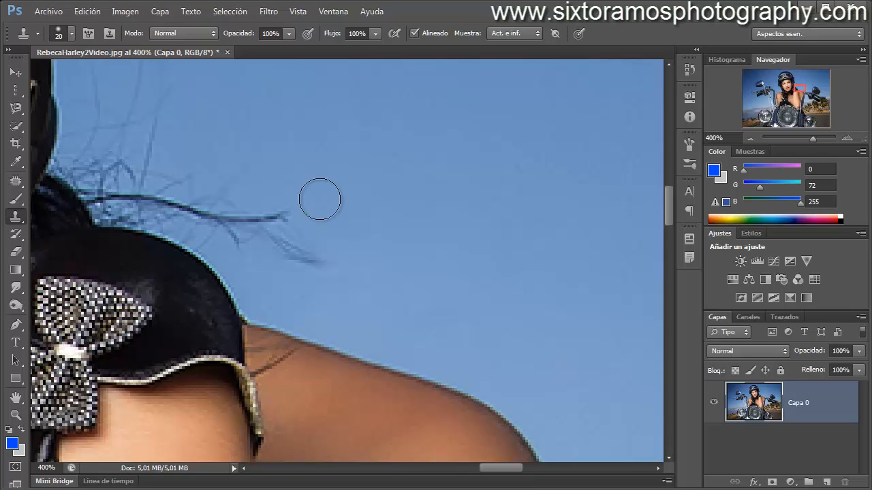
mouse_move(267, 218)
mouse_down()
mouse_move(319, 256)
mouse_move(222, 181)
mouse_move(210, 188)
mouse_move(220, 216)
mouse_move(252, 246)
mouse_move(248, 215)
mouse_up()
key(ctrl+z)
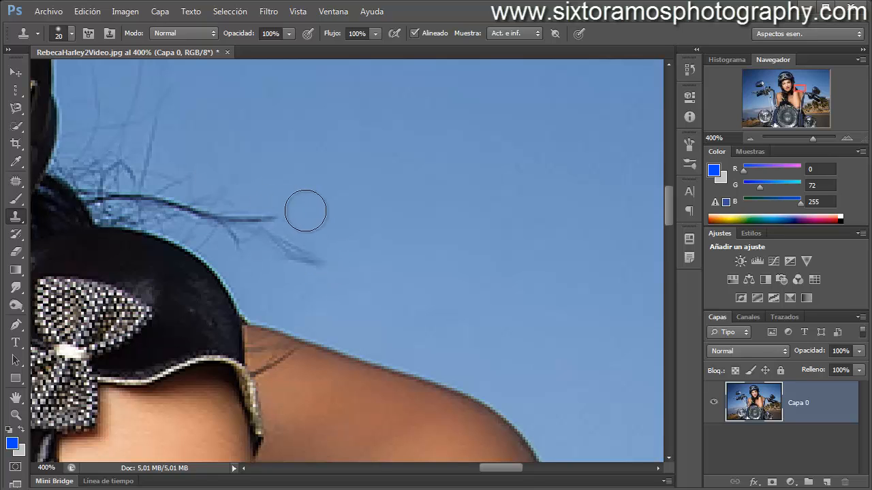
alt+click(345, 194)
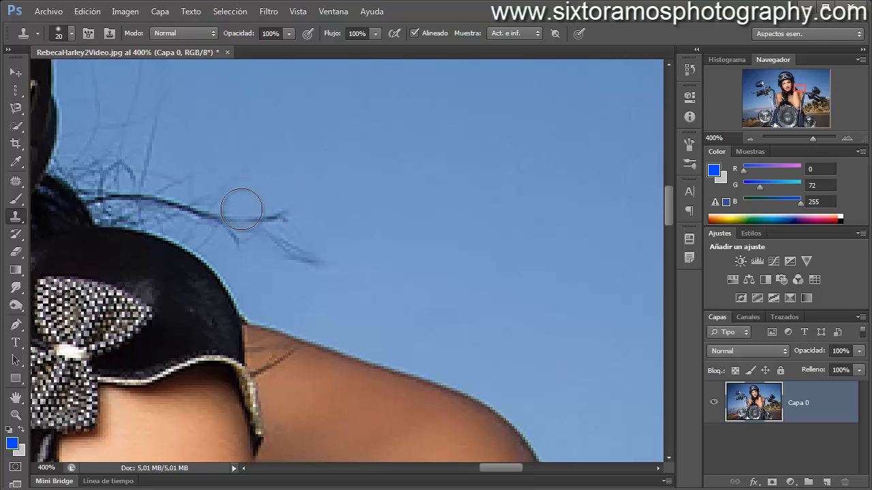
mouse_move(249, 208)
mouse_down()
mouse_move(255, 234)
mouse_move(260, 217)
mouse_move(280, 213)
mouse_move(298, 254)
mouse_move(347, 264)
mouse_up()
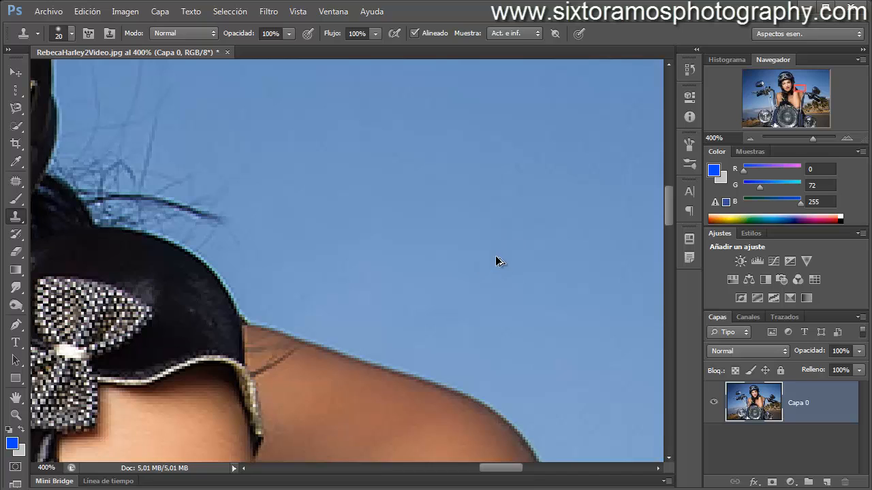
- Compare the sky above the shoulder before and after the cloning by undoing and restoring the strokes
key(ctrl+z)
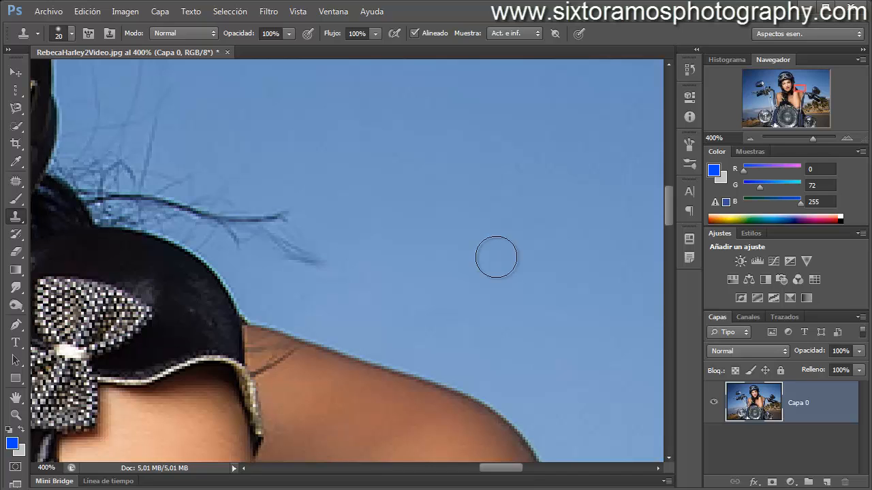
key(ctrl+z)
key(ctrl+z)
key(ctrl+alt+z)
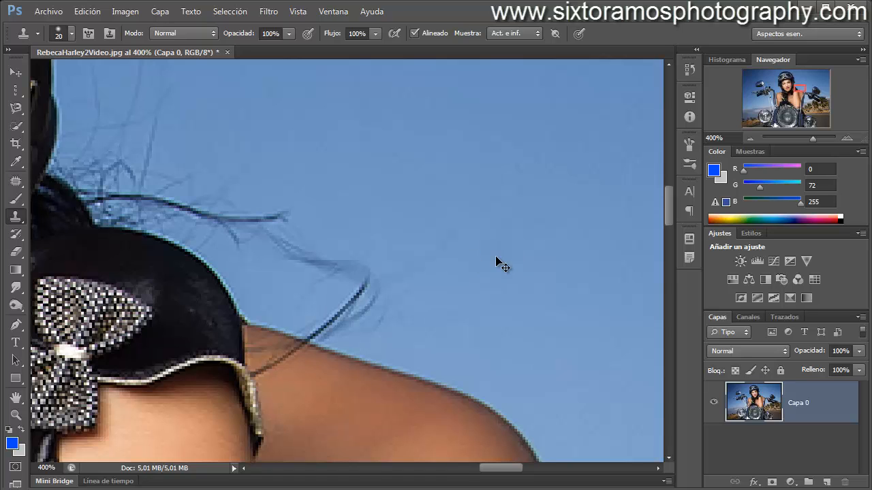
key(ctrl+z)
key(ctrl+z)
key(ctrl+z)
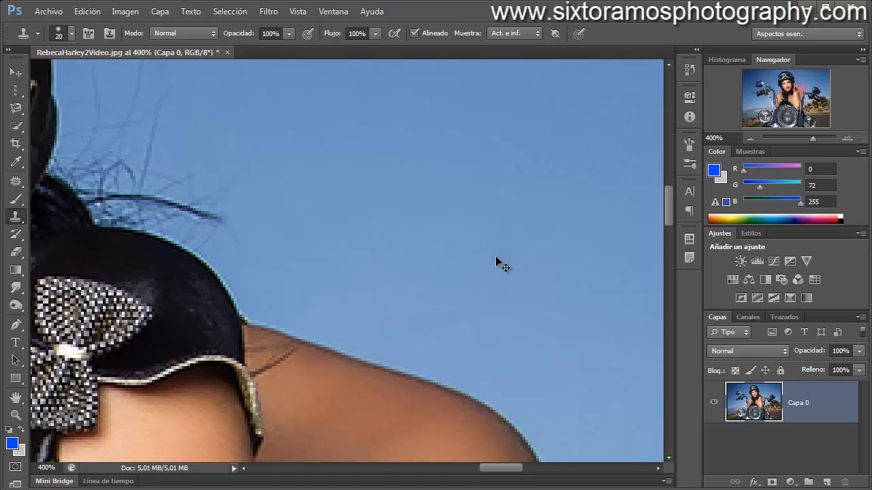
key(z)
alt+click(274, 292)
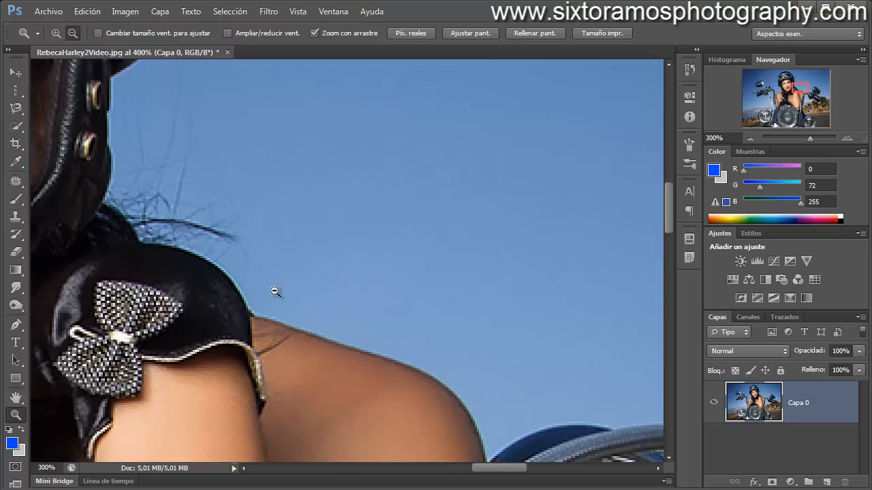
alt+click(274, 293)
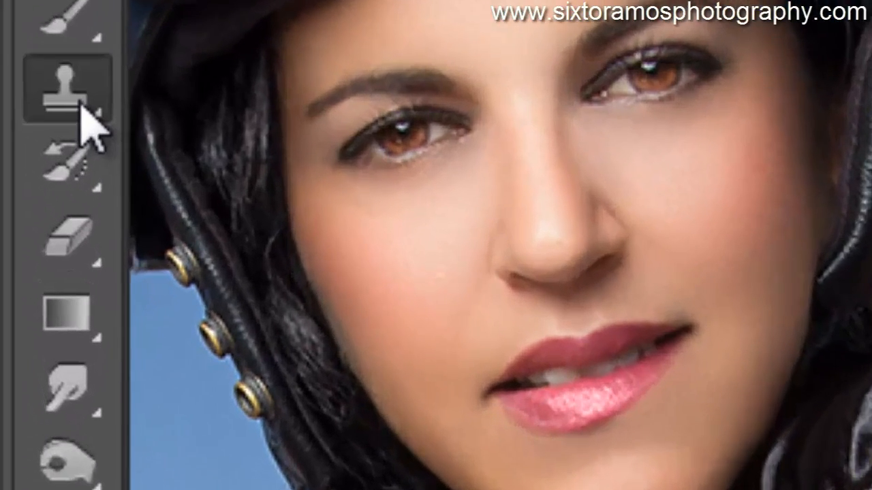
- Switch to the Pattern Stamp tool, reduce its tip to 123 px and choose the multicoloured orange and blue pattern
right_click(20, 224)
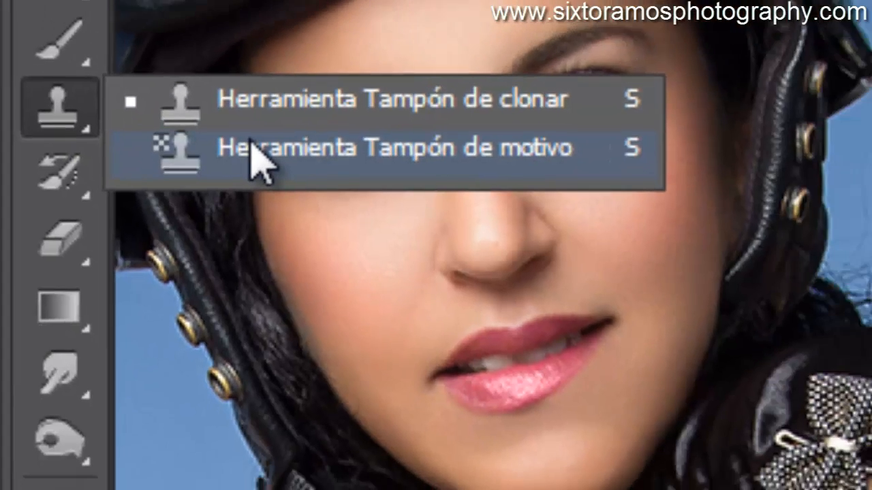
click(309, 126)
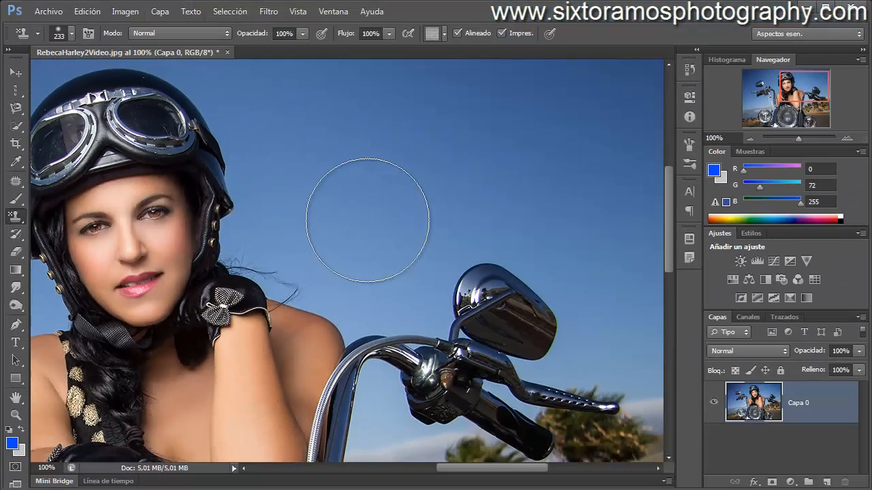
drag(382, 218, 345, 218)
click(444, 36)
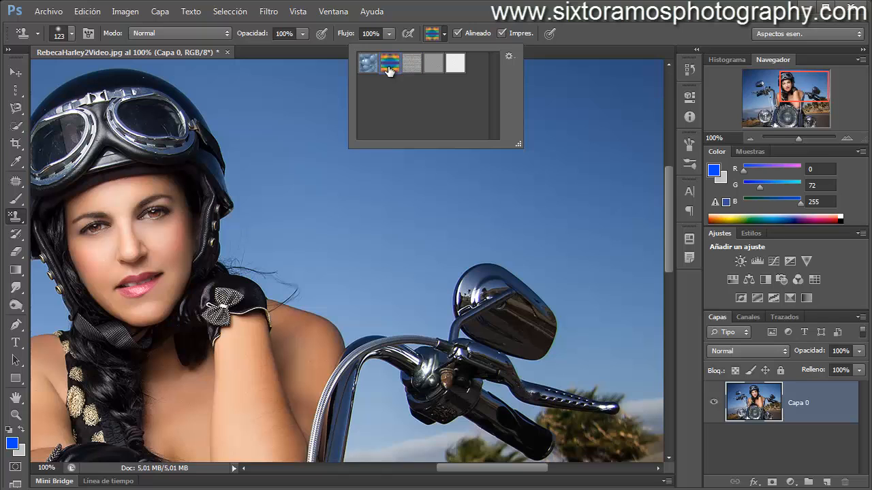
- Paint the multicoloured pattern across the upper sky on both sides of the helmet, up to the area above the mirror
mouse_move(352, 201)
mouse_down()
mouse_move(365, 180)
mouse_move(346, 202)
mouse_move(399, 227)
mouse_move(435, 185)
mouse_move(418, 162)
mouse_move(367, 150)
mouse_move(339, 174)
mouse_move(366, 216)
mouse_move(417, 212)
mouse_move(460, 152)
mouse_move(493, 149)
mouse_move(486, 191)
mouse_move(544, 209)
mouse_move(555, 153)
mouse_move(490, 121)
mouse_move(431, 130)
mouse_move(380, 105)
mouse_move(317, 99)
mouse_move(285, 131)
mouse_move(285, 212)
mouse_move(357, 271)
mouse_move(396, 236)
mouse_move(516, 217)
mouse_move(584, 248)
mouse_move(621, 217)
mouse_move(619, 130)
mouse_move(629, 93)
mouse_move(438, 88)
mouse_up()
drag(419, 136, 638, 188)
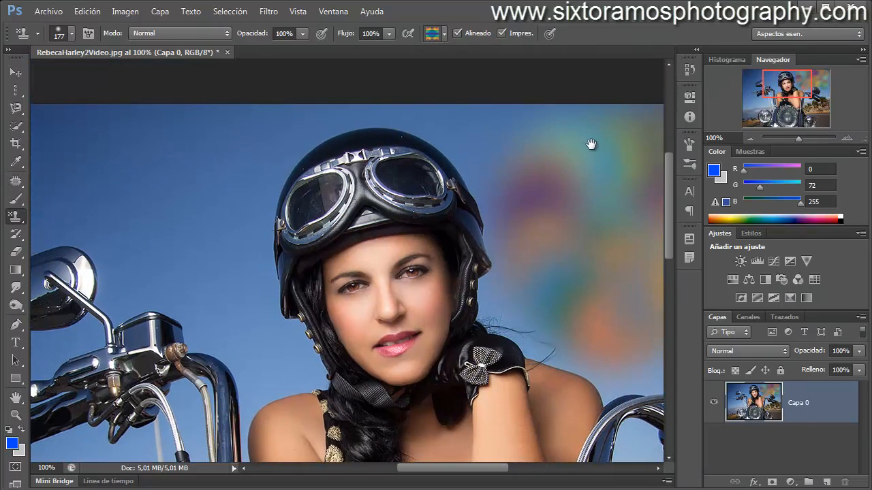
mouse_move(592, 145)
mouse_down()
mouse_move(611, 126)
mouse_move(530, 107)
mouse_move(531, 152)
mouse_move(444, 85)
mouse_move(420, 87)
mouse_move(436, 104)
mouse_move(416, 103)
mouse_move(419, 129)
mouse_move(382, 103)
mouse_move(320, 109)
mouse_move(291, 127)
mouse_move(269, 150)
mouse_move(315, 131)
mouse_move(224, 195)
mouse_move(261, 204)
mouse_move(127, 162)
mouse_move(158, 232)
mouse_move(202, 252)
mouse_move(279, 348)
mouse_move(256, 329)
mouse_move(228, 211)
mouse_move(230, 149)
mouse_move(64, 146)
mouse_up()
mouse_move(220, 175)
mouse_down()
mouse_move(321, 176)
mouse_move(381, 158)
mouse_up()
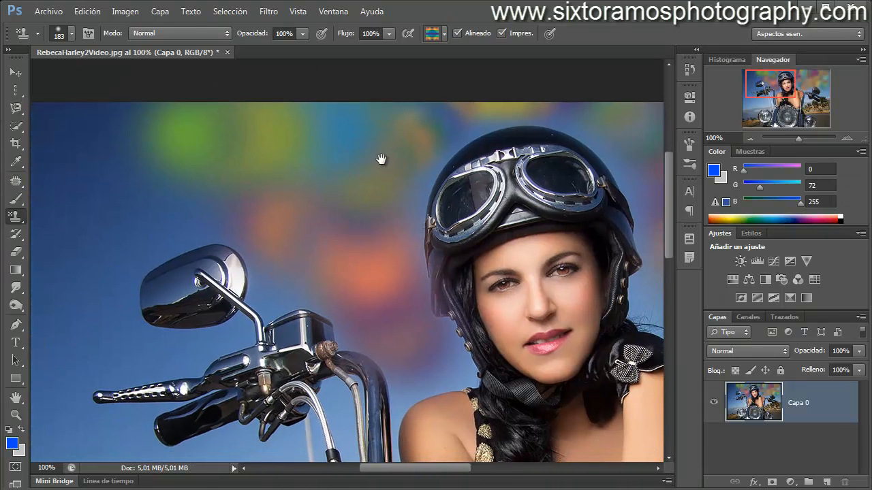
drag(261, 122, 171, 124)
drag(205, 164, 295, 160)
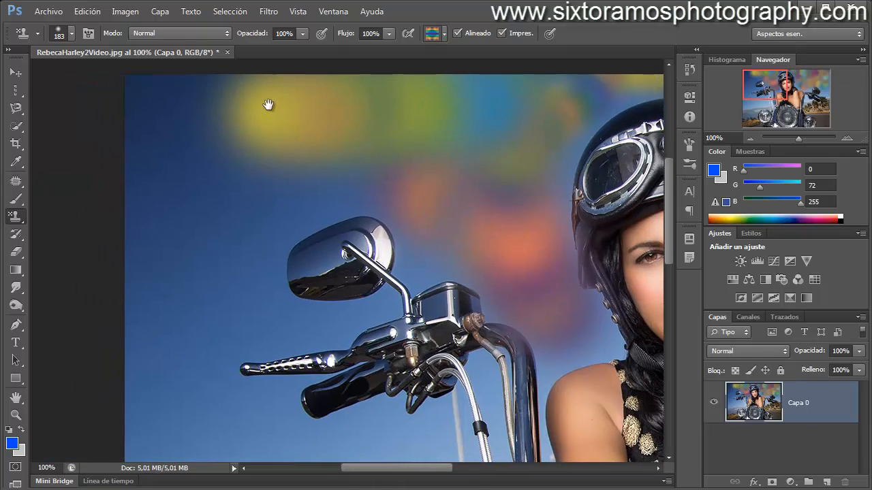
- Continue the pattern with a 183 px tip down the photo's left edge and across the sky below the handlebar grip
mouse_move(269, 105)
mouse_down()
mouse_move(185, 158)
mouse_move(209, 229)
mouse_move(288, 165)
mouse_move(186, 286)
mouse_move(185, 380)
mouse_move(204, 309)
mouse_move(260, 310)
mouse_move(177, 378)
mouse_move(188, 406)
mouse_up()
drag(261, 252, 277, 122)
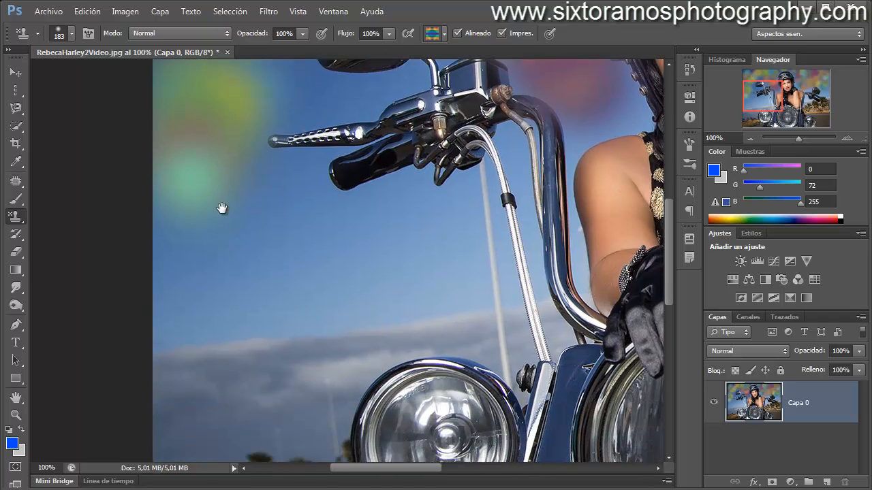
mouse_move(221, 208)
mouse_down()
mouse_move(201, 256)
mouse_move(242, 172)
mouse_move(287, 168)
mouse_move(271, 246)
mouse_move(396, 214)
mouse_move(418, 227)
mouse_move(430, 199)
mouse_move(413, 250)
mouse_up()
click(17, 417)
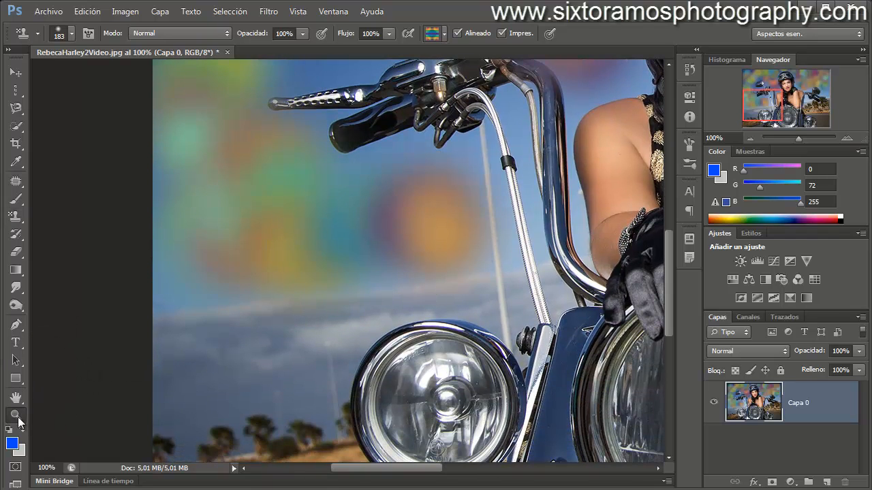
alt+click(408, 205)
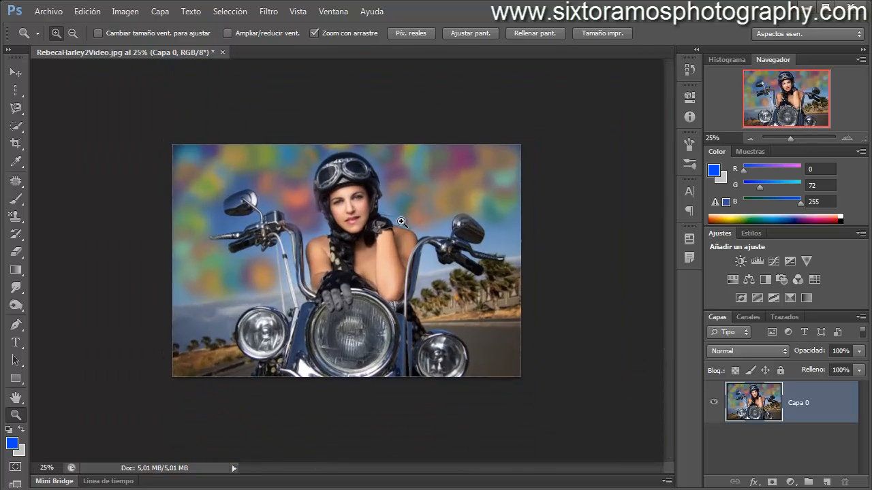
click(401, 222)
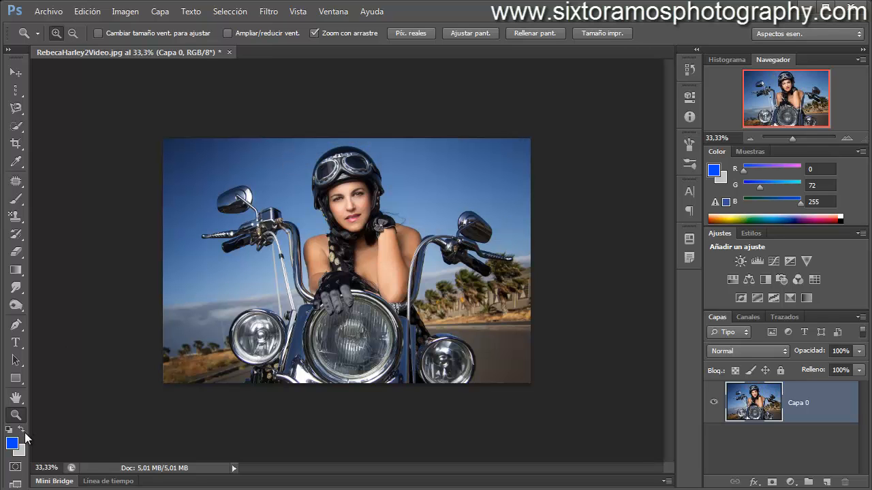
- Switch to the standard Eraser tool and reduce its tip to 181 px
click(231, 245)
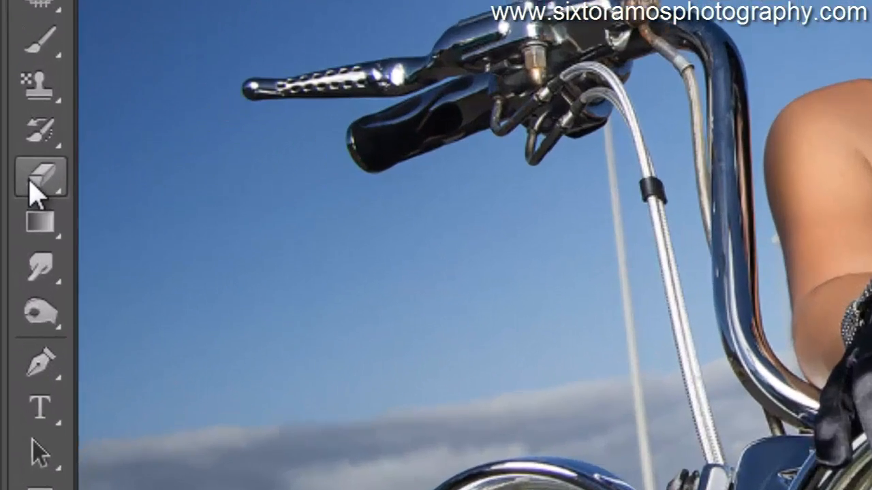
click(11, 254)
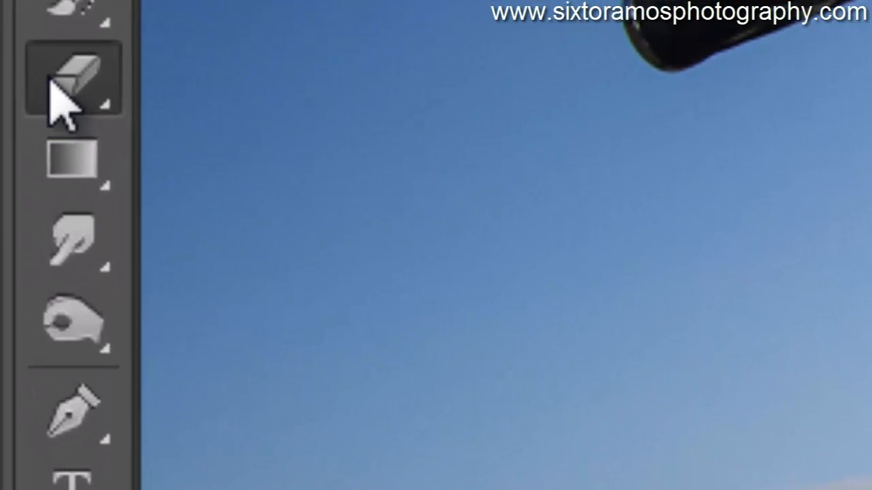
click(54, 97)
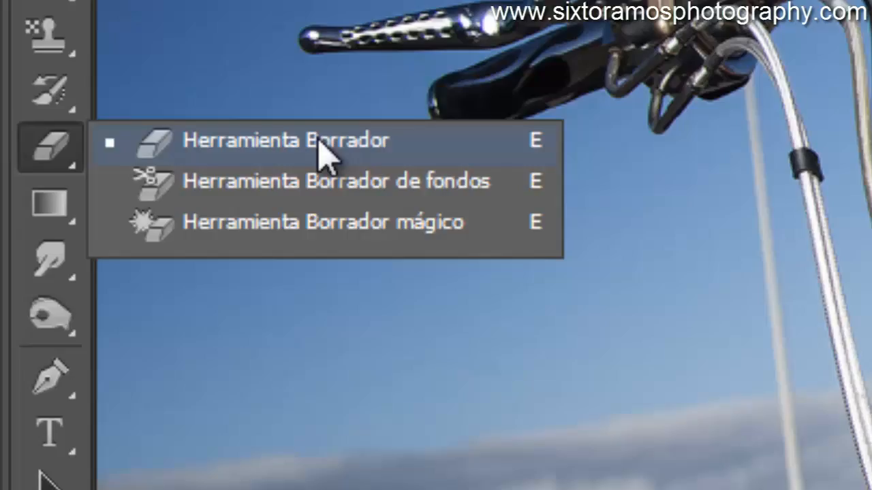
click(465, 68)
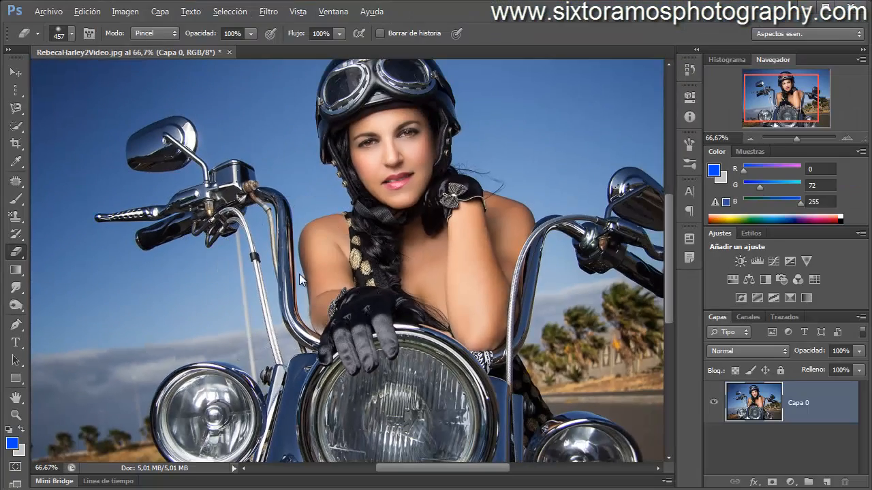
drag(299, 273, 228, 268)
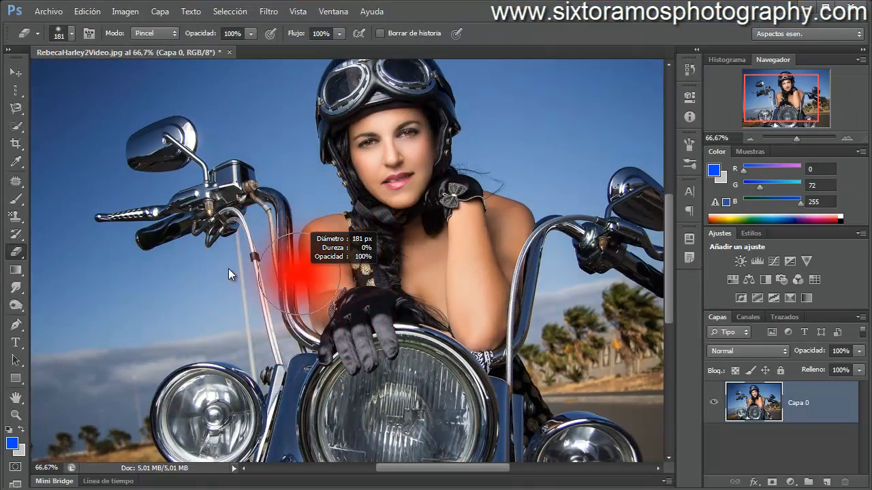
- Reduce the Eraser tip to 9 px and erase the eye on the photo's left side to transparency at 500% magnification
click(15, 414)
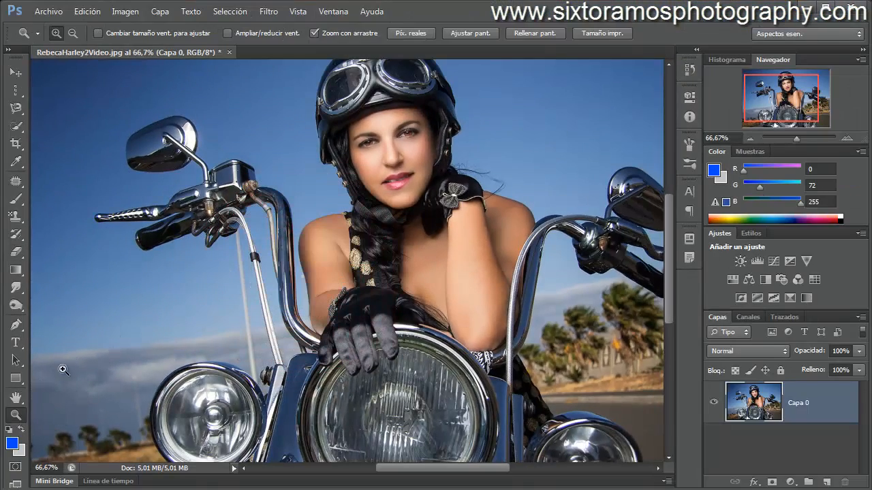
click(383, 107)
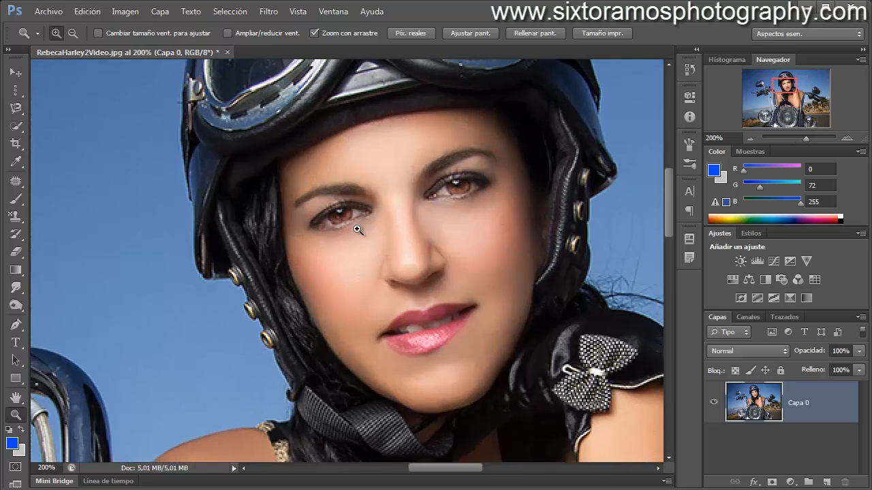
click(339, 216)
click(339, 216)
click(339, 217)
click(16, 199)
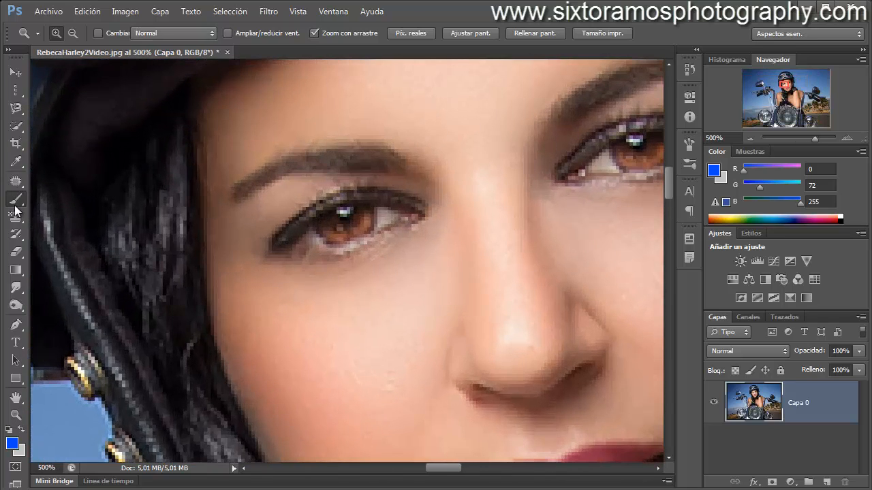
drag(336, 214, 296, 214)
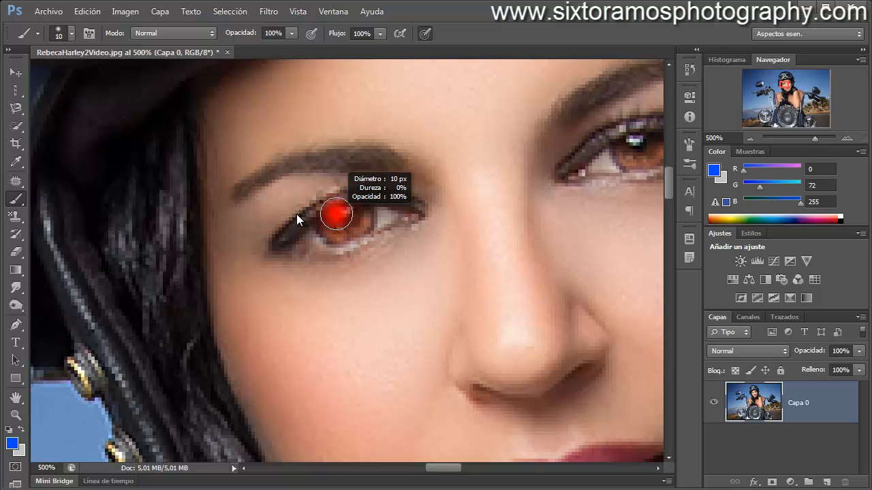
click(15, 251)
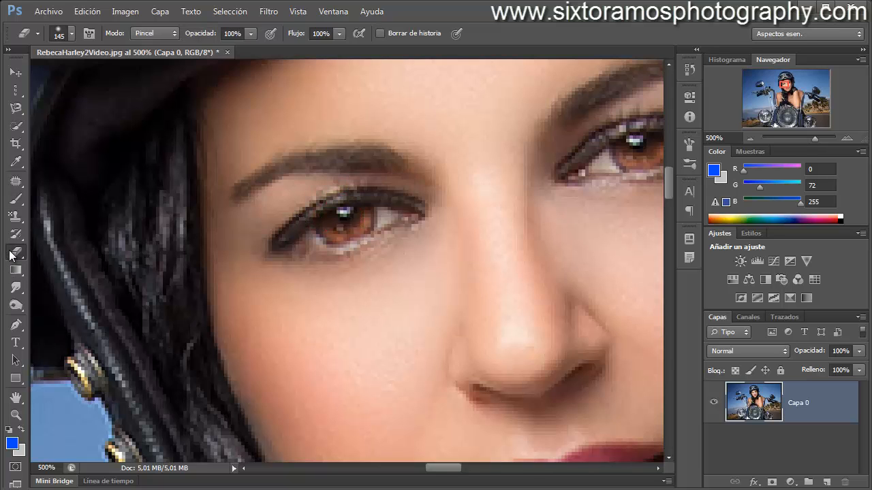
drag(354, 213, 170, 191)
mouse_move(389, 240)
mouse_down()
mouse_move(348, 236)
mouse_move(361, 214)
mouse_move(313, 235)
mouse_move(333, 238)
mouse_move(394, 215)
mouse_up()
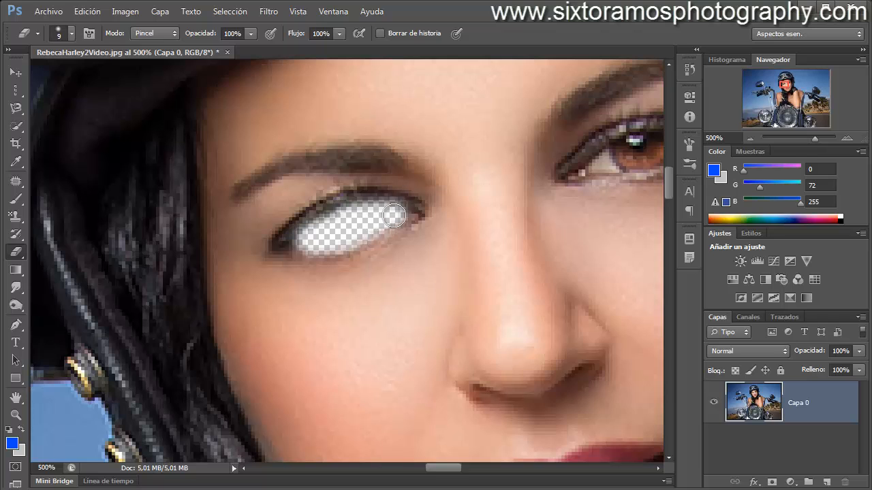
- Erase the woman's other eye to transparency with the same 9 px Eraser tip
drag(509, 193, 336, 286)
mouse_move(459, 242)
mouse_down()
mouse_move(418, 262)
mouse_move(510, 245)
mouse_move(477, 233)
mouse_up()
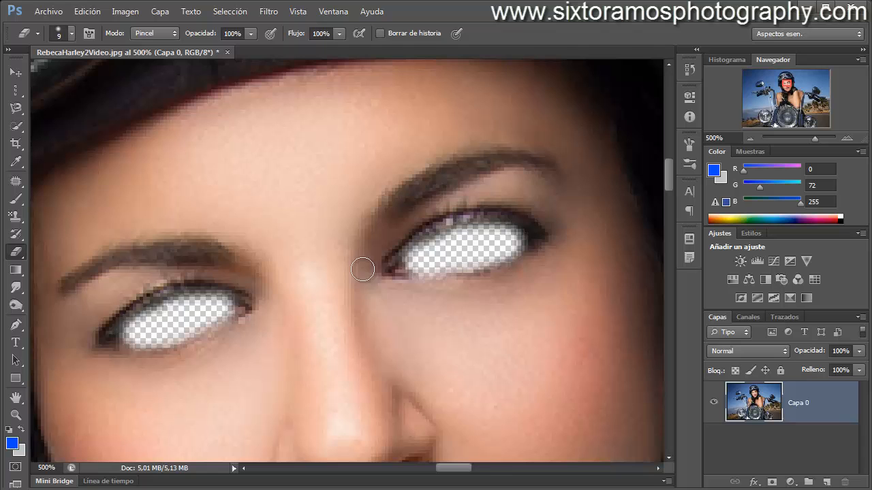
click(16, 414)
alt+click(306, 258)
alt+click(306, 259)
alt+click(362, 267)
alt+click(363, 267)
alt+click(363, 267)
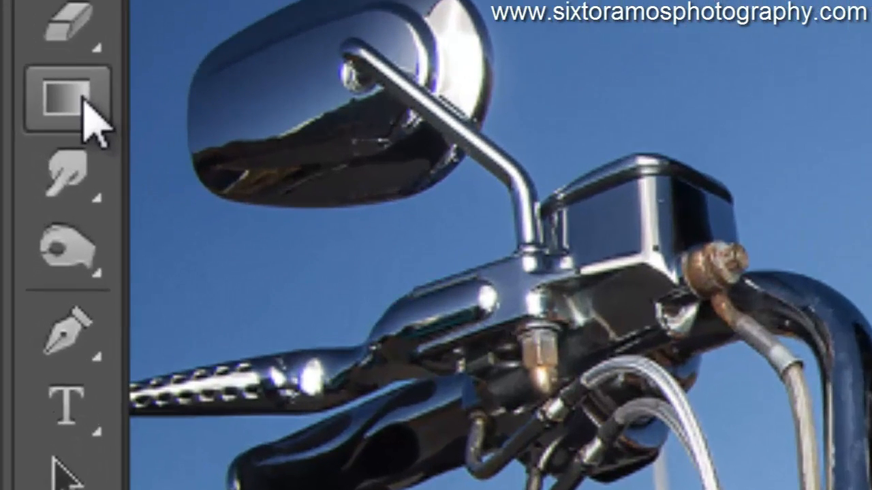
- Switch to the Gradient tool and set its red-to-green gradient to the linear style
click(84, 102)
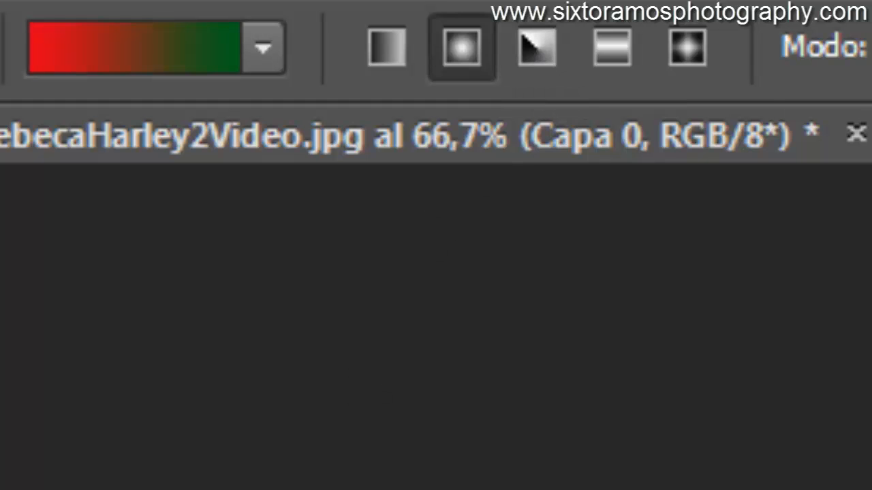
click(386, 47)
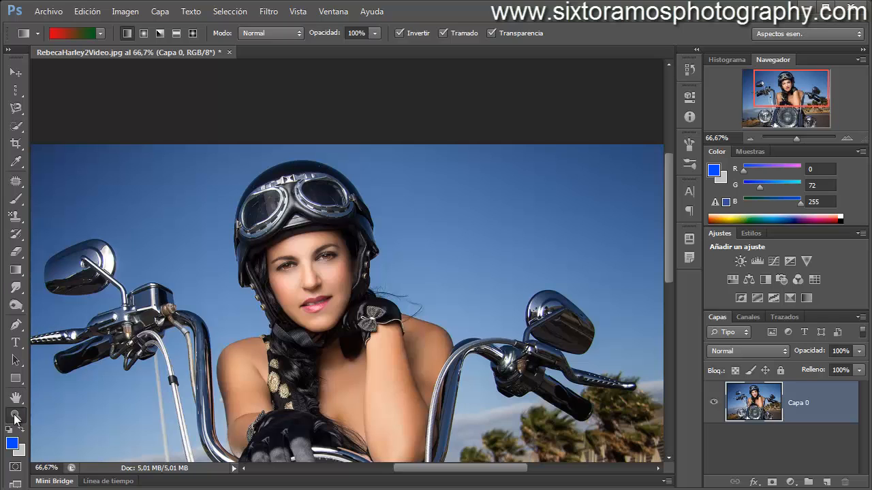
- Zoom out to 50% so the whole photo fits, and set the foreground colour to pure red (RGB 255, 0, 0)
click(16, 416)
alt+click(369, 290)
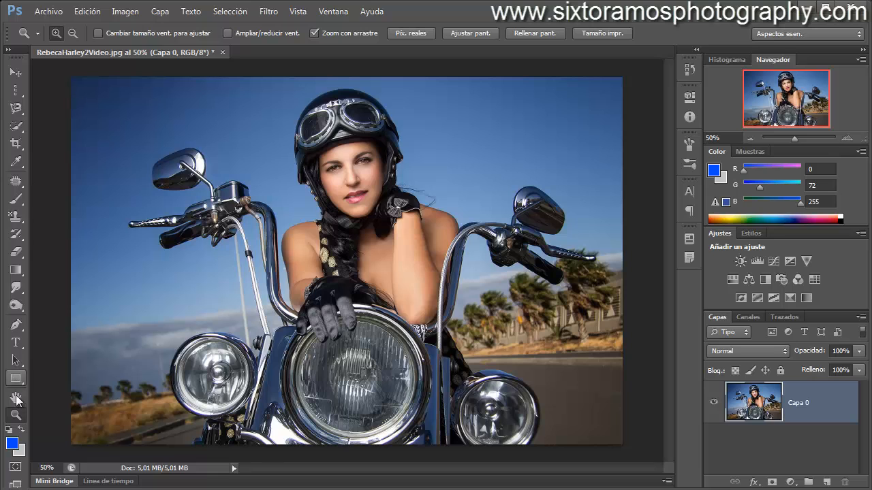
click(12, 443)
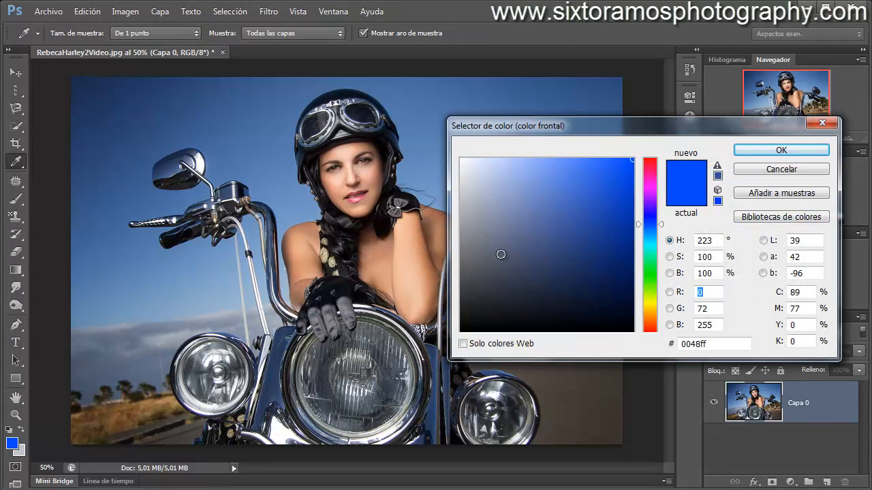
click(603, 251)
click(650, 159)
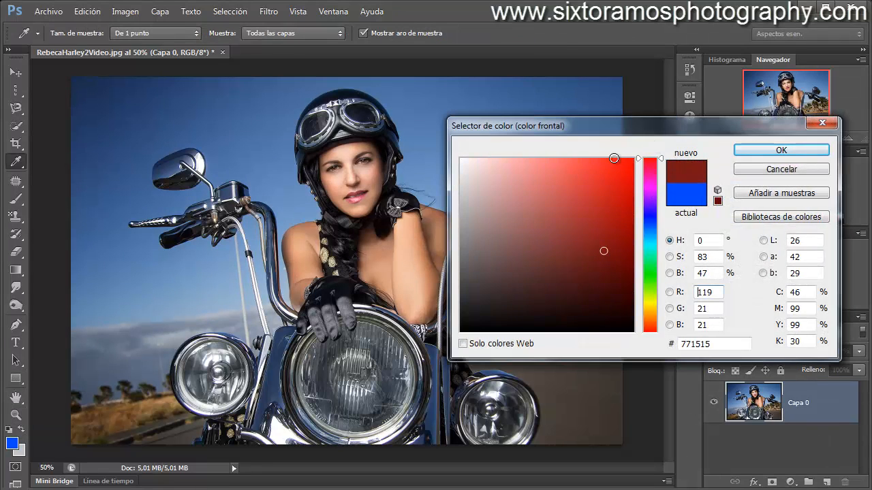
click(633, 159)
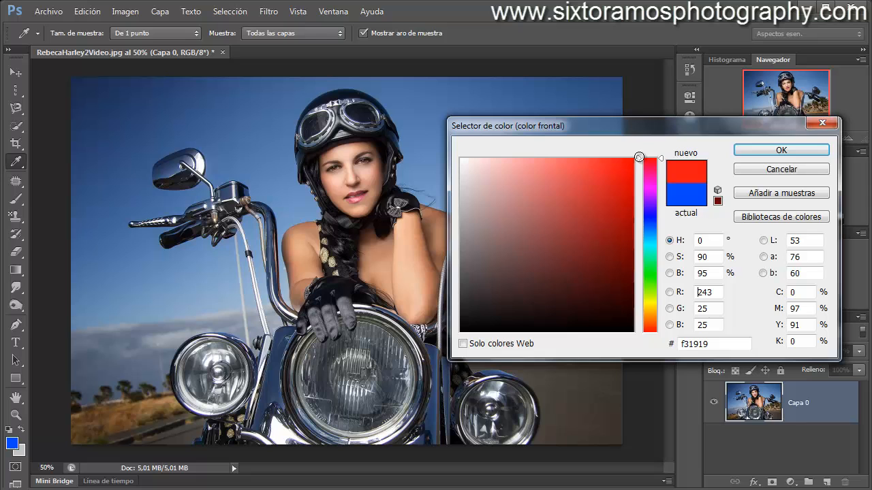
click(773, 152)
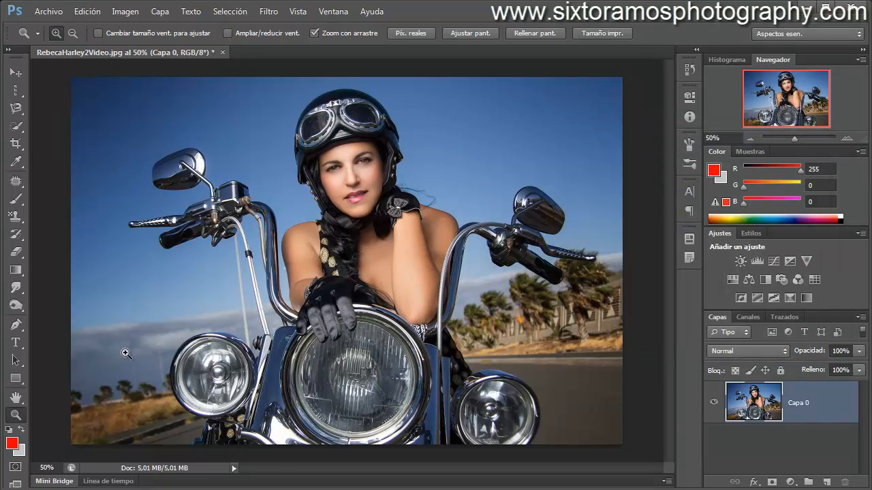
- Set the background colour to bright yellow (ffe400)
click(18, 450)
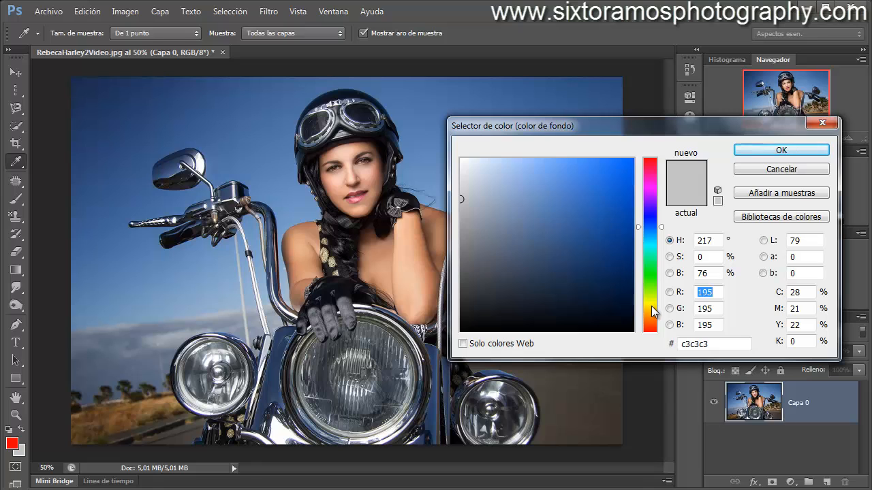
click(651, 305)
drag(630, 178, 634, 157)
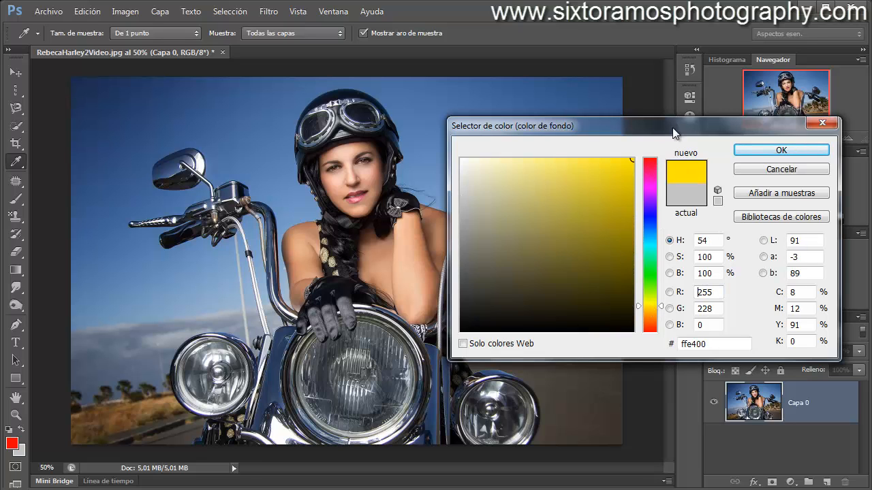
click(763, 151)
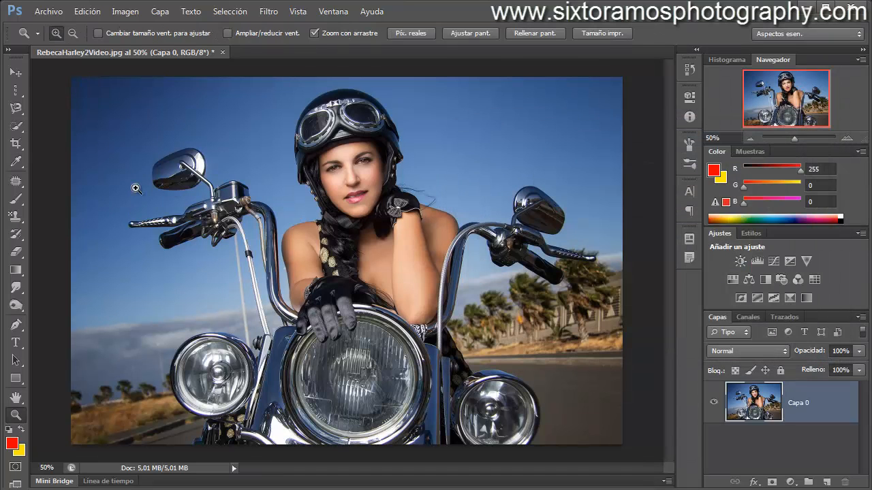
- Switch to the Gradient tool and apply the foreground-to-background preset (Color frontal/color de fondo) as its gradient
click(15, 270)
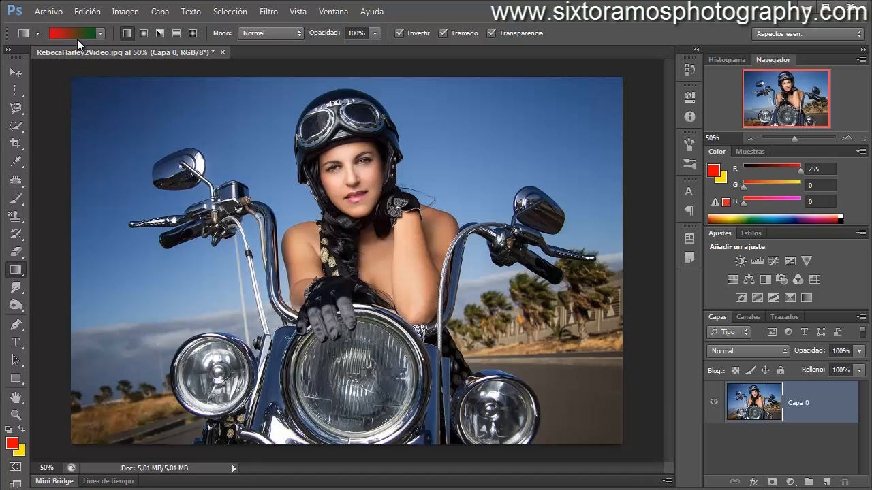
click(77, 39)
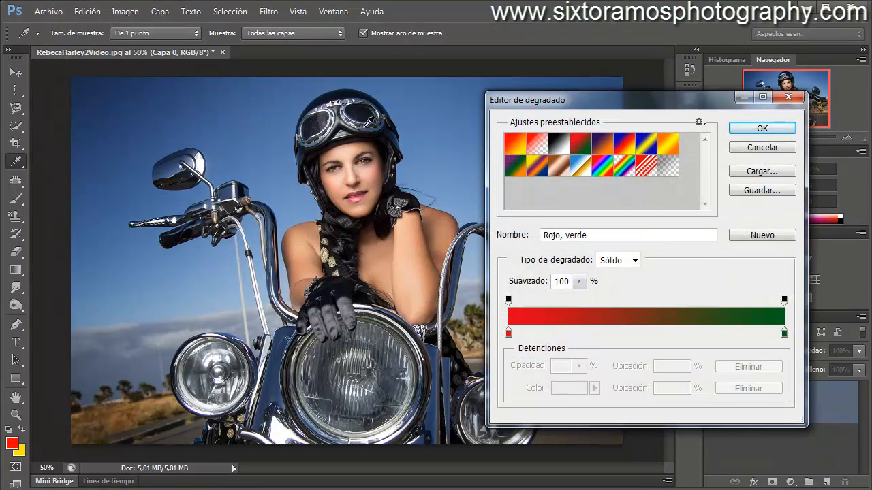
click(745, 147)
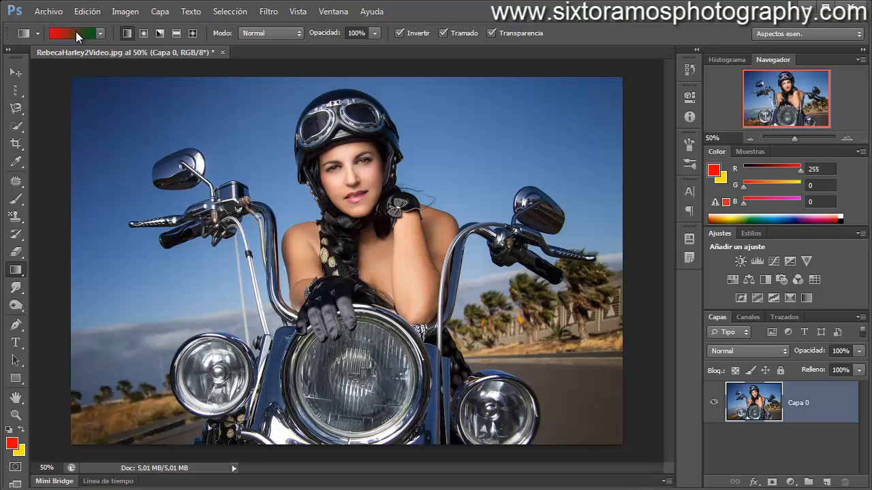
click(76, 31)
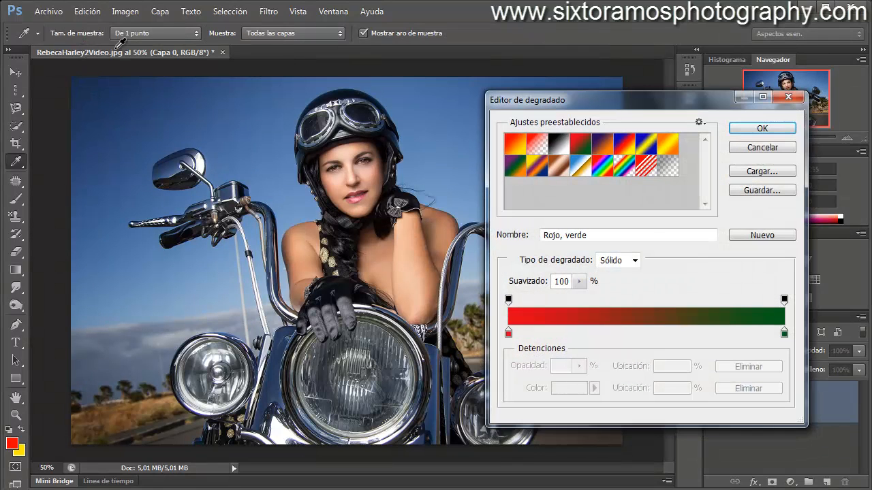
click(518, 153)
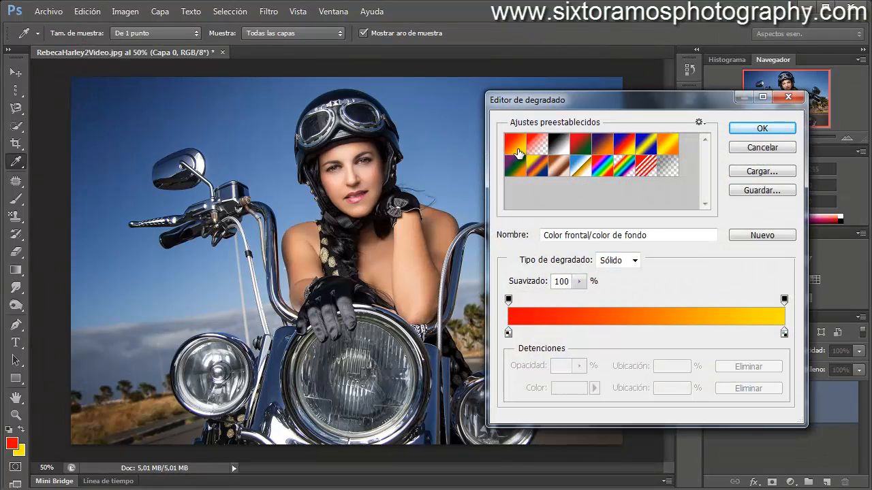
click(776, 130)
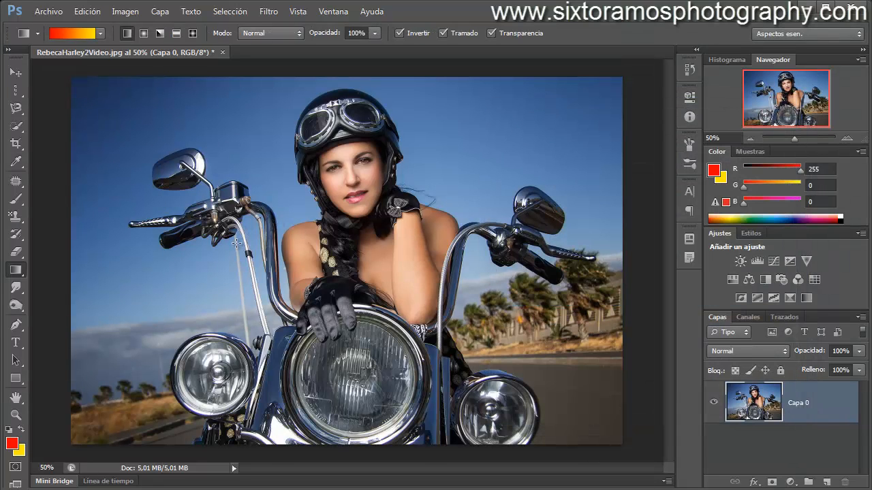
- Try the red-and-yellow gradient across the photo in the linear, radial and angle styles, undoing each fill
drag(236, 243, 513, 236)
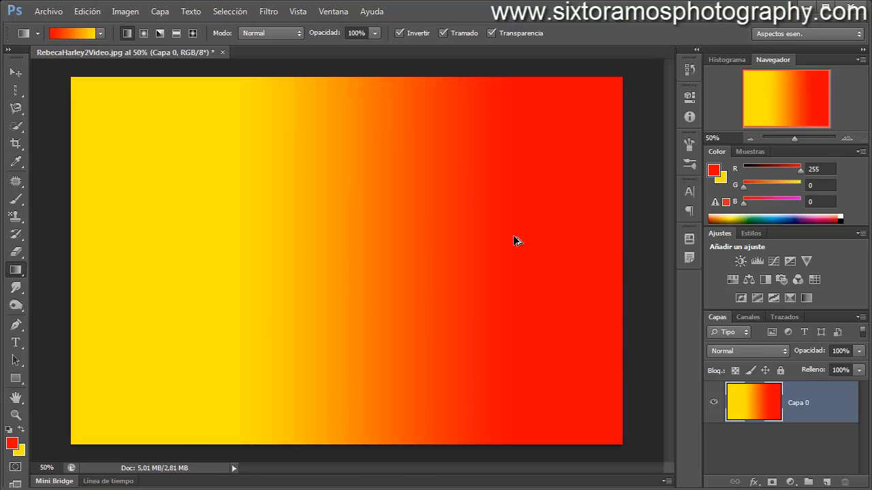
key(ctrl+z)
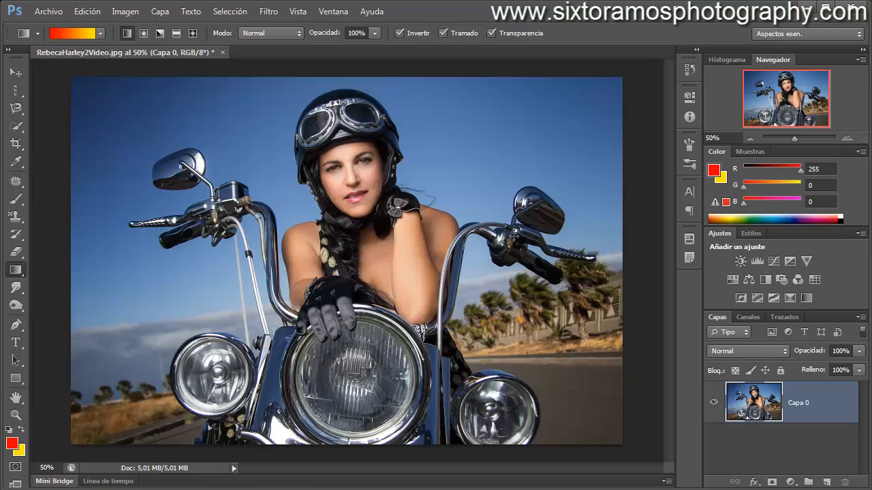
click(142, 33)
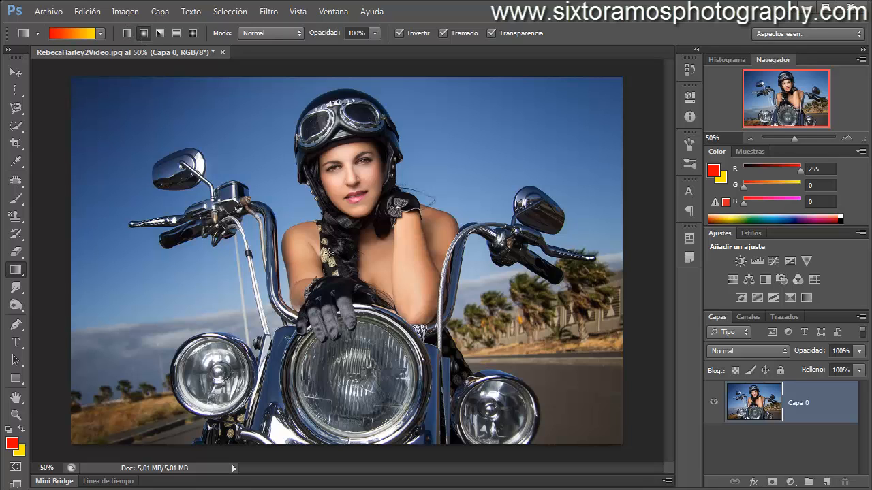
drag(334, 252, 530, 271)
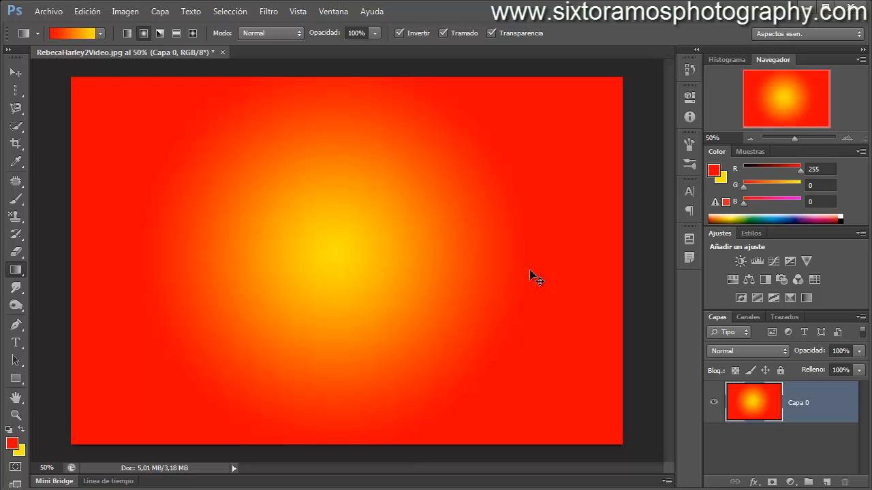
key(ctrl+z)
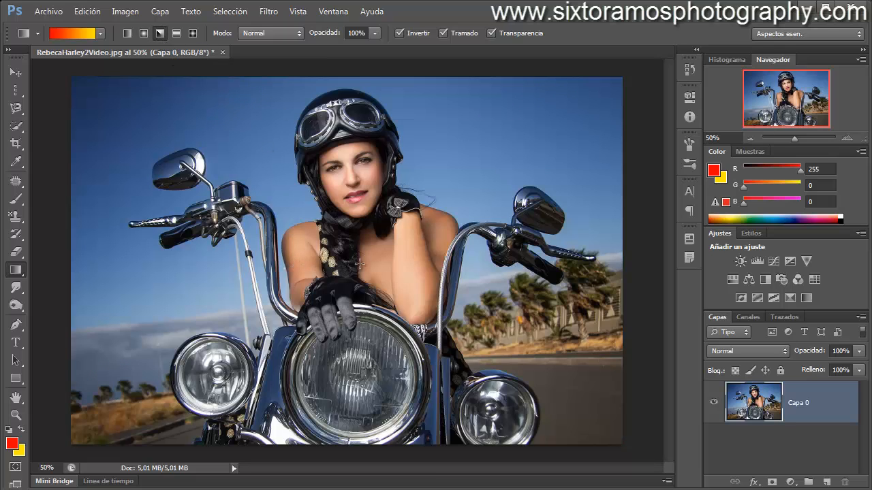
drag(359, 263, 580, 263)
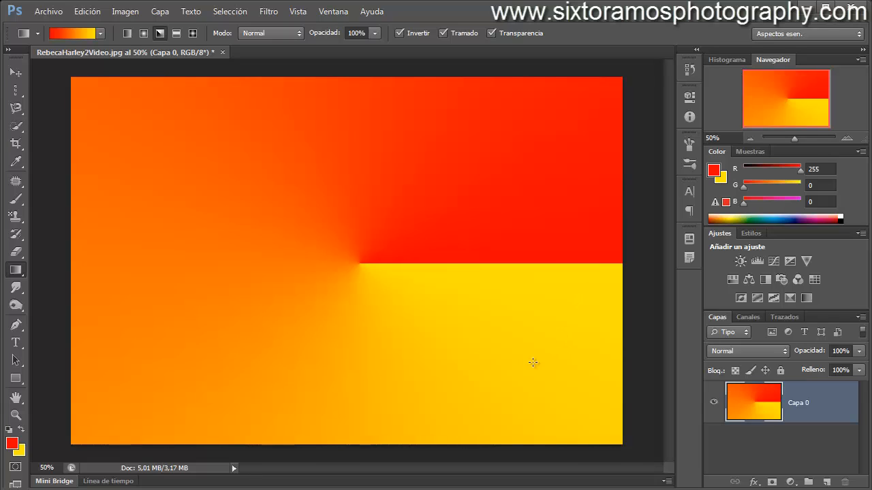
key(ctrl+z)
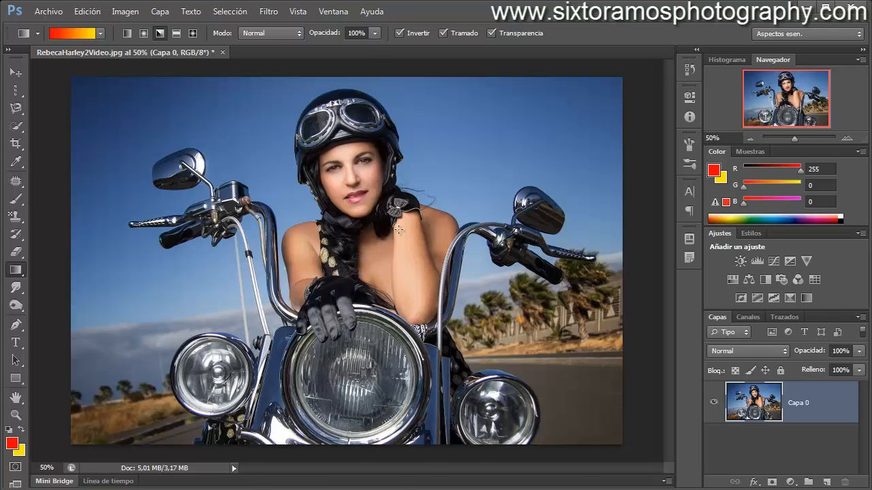
- Set the gradient to the reflected style with the blue, yellow, blue preset (Azul, amarillo, azul)
click(175, 32)
click(75, 37)
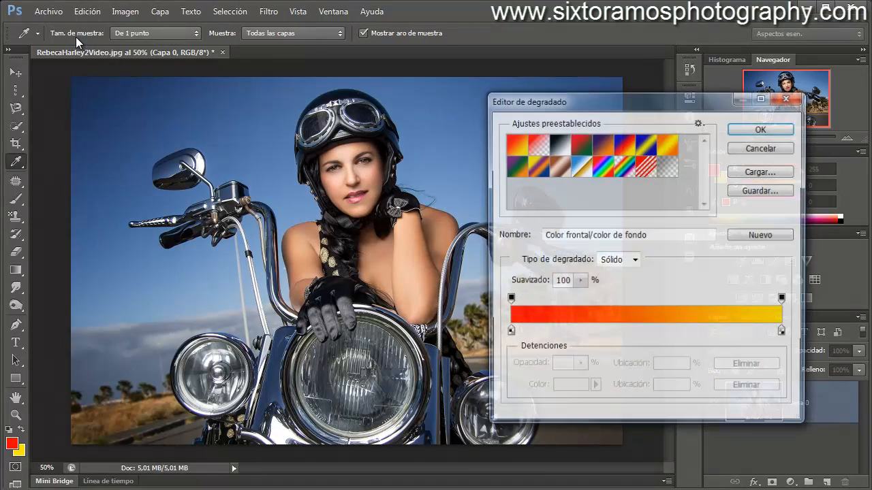
click(651, 152)
click(762, 128)
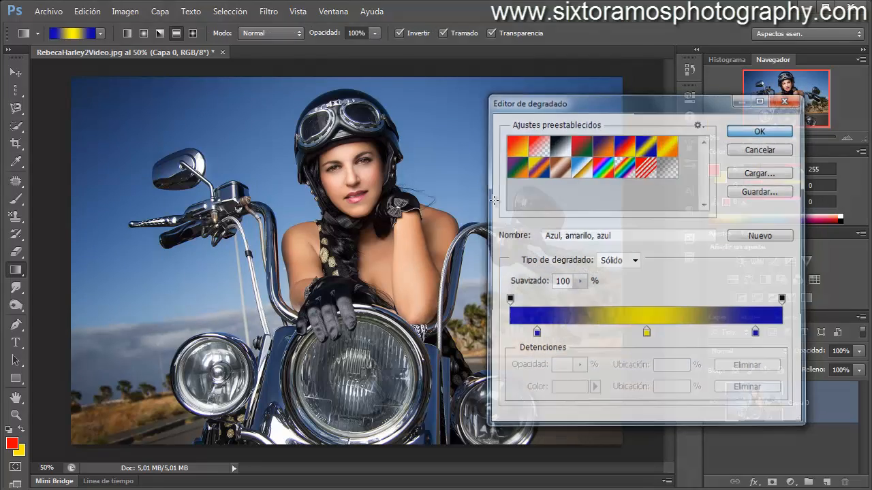
- Try a short and a long vertical reflected gradient over the photo, undoing each fill
drag(344, 207, 342, 343)
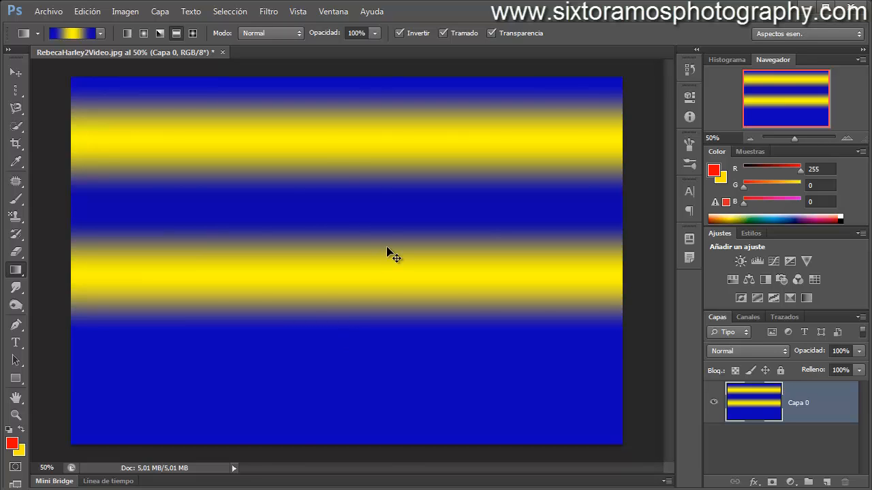
key(ctrl+z)
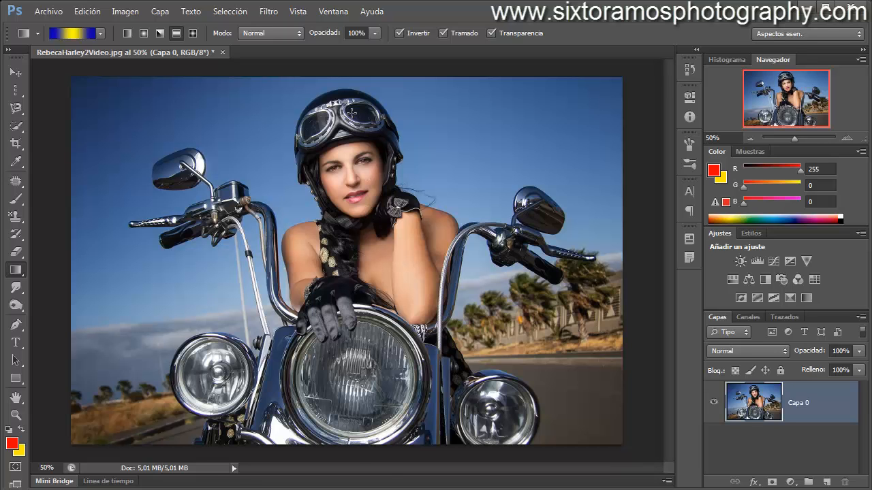
drag(351, 112, 353, 469)
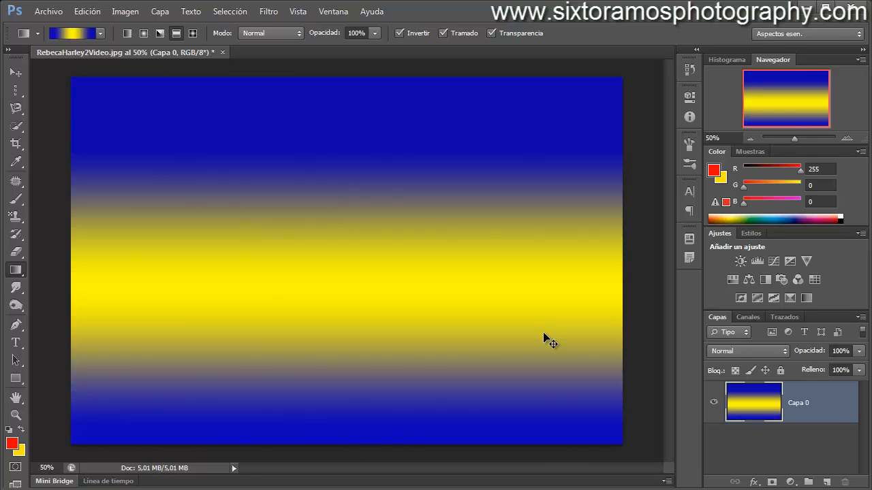
key(ctrl+z)
- Try a diamond-style gradient outward from the photo's centre, and go back through the linear and radial styles
click(197, 35)
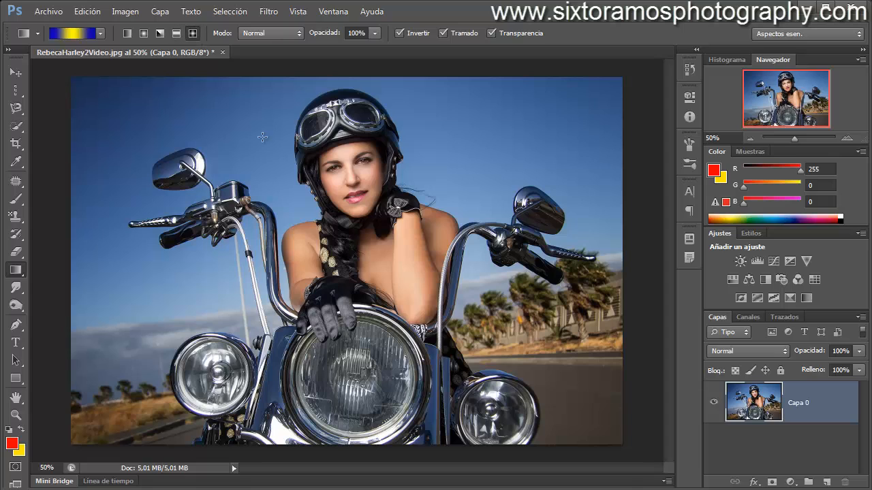
drag(350, 263, 492, 263)
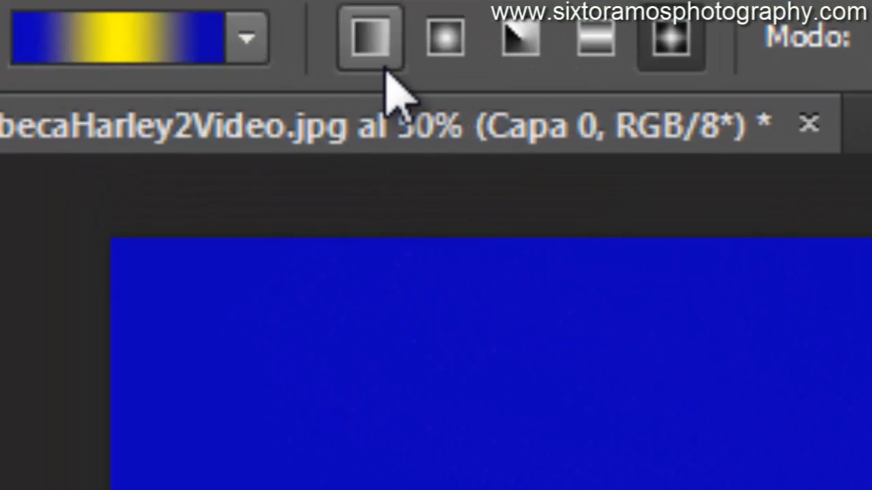
click(385, 68)
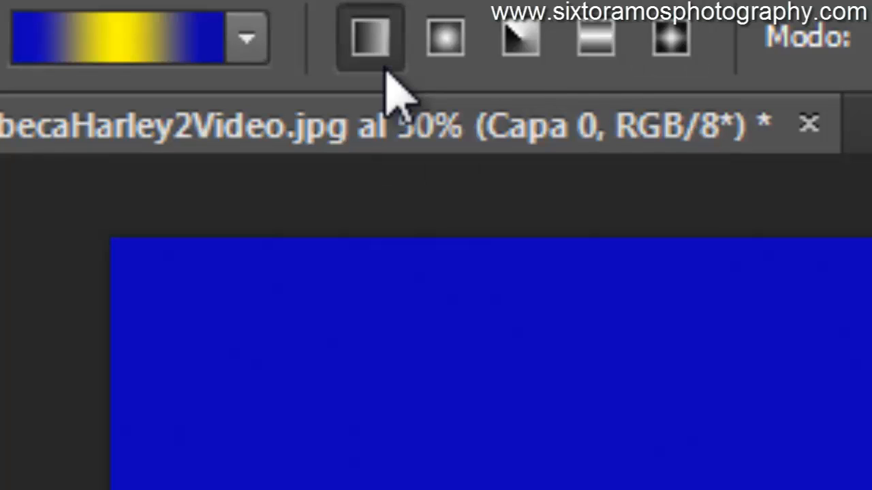
click(446, 60)
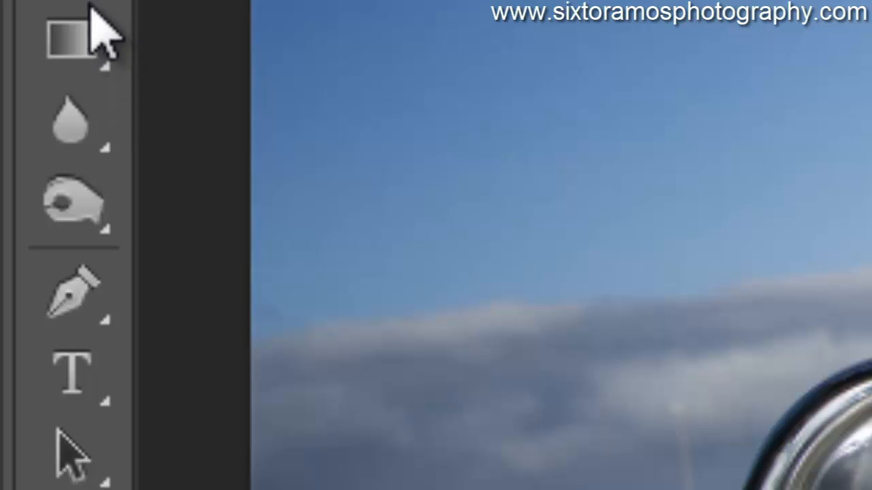
- Switch from the Gradient tool to the Paint Bucket tool (Bote de pintura) in the same tool group
click(75, 50)
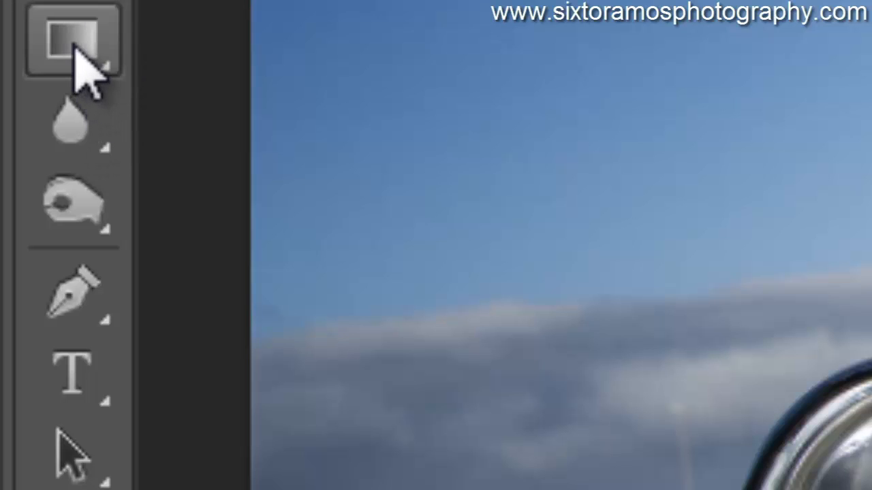
click(75, 50)
right_click(75, 46)
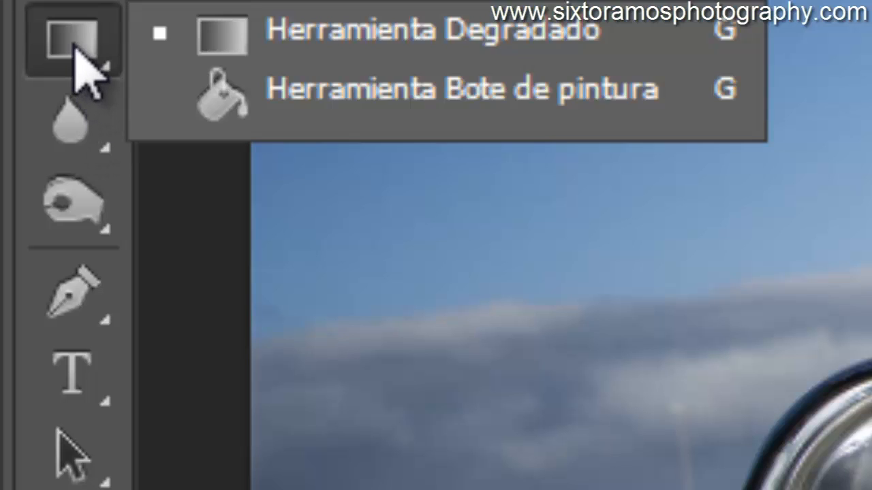
click(218, 94)
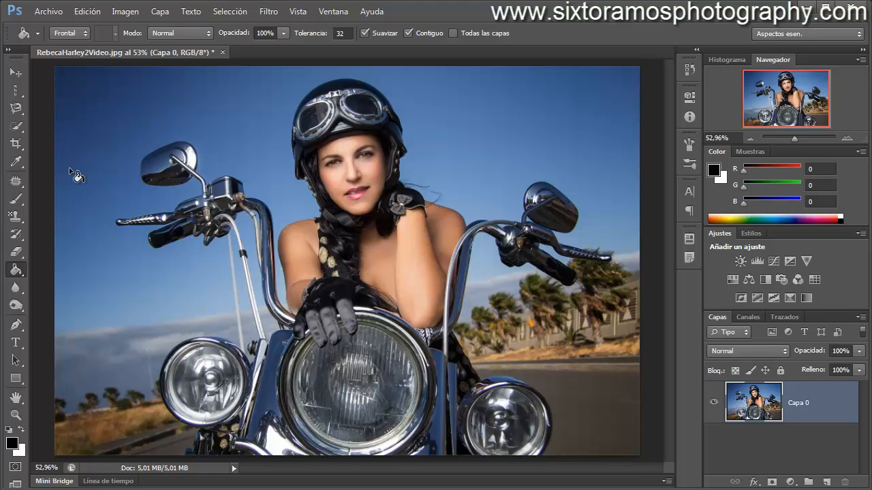
- Select the smaller headlight beside the woman's gloved hand with the Elliptical Marquee (Marco elíptico), fitting the circle to its rim
click(18, 93)
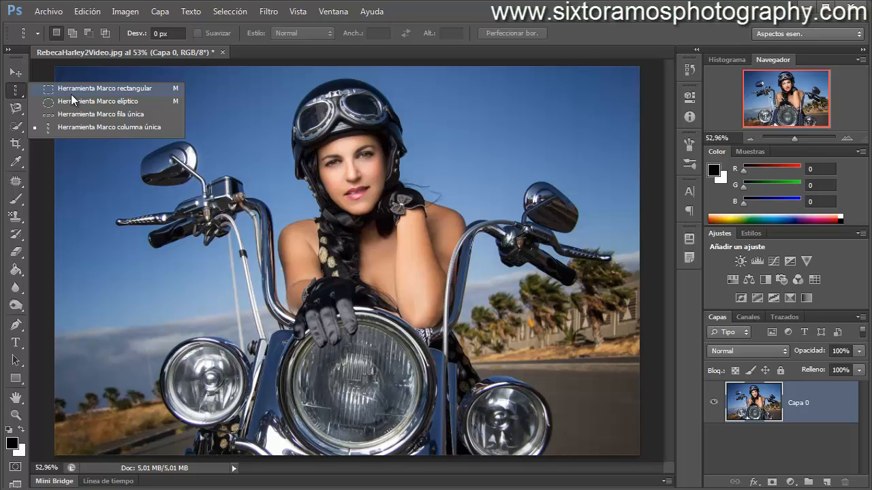
click(108, 103)
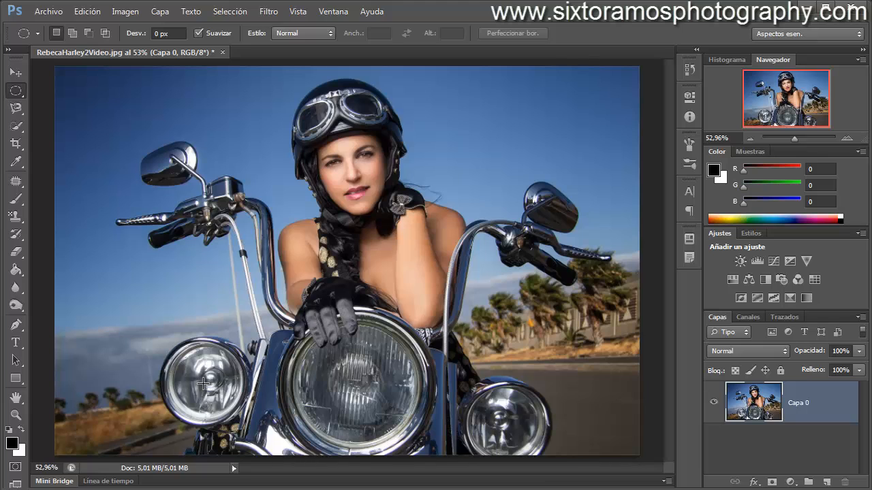
drag(203, 383, 245, 424)
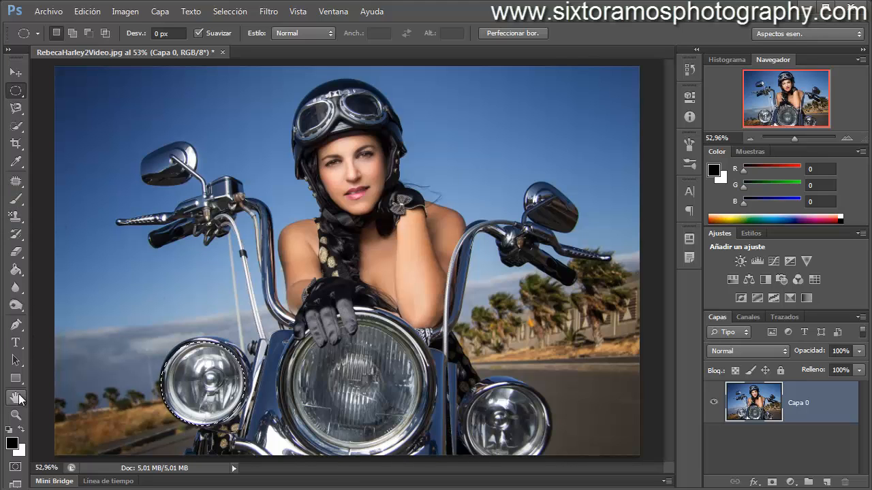
- Fill the selected headlight with pure red on the photo layer using the Paint Bucket (Bote de pintura), and undo the fill
click(16, 270)
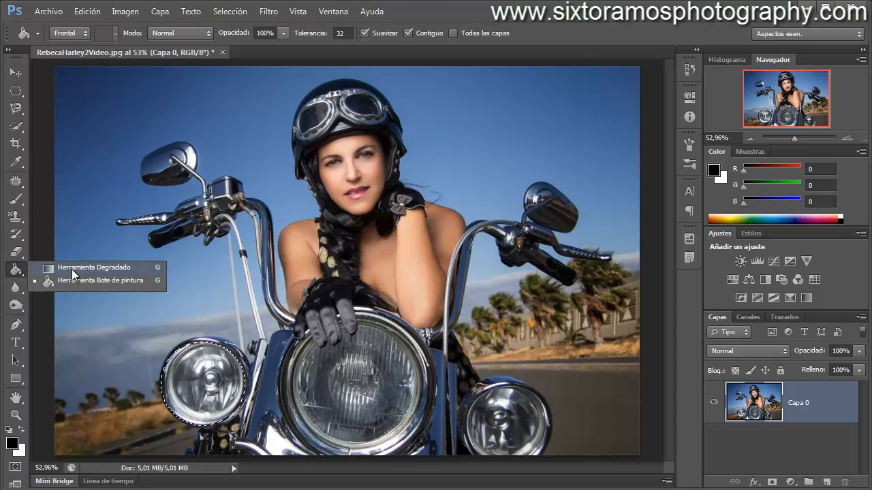
click(80, 281)
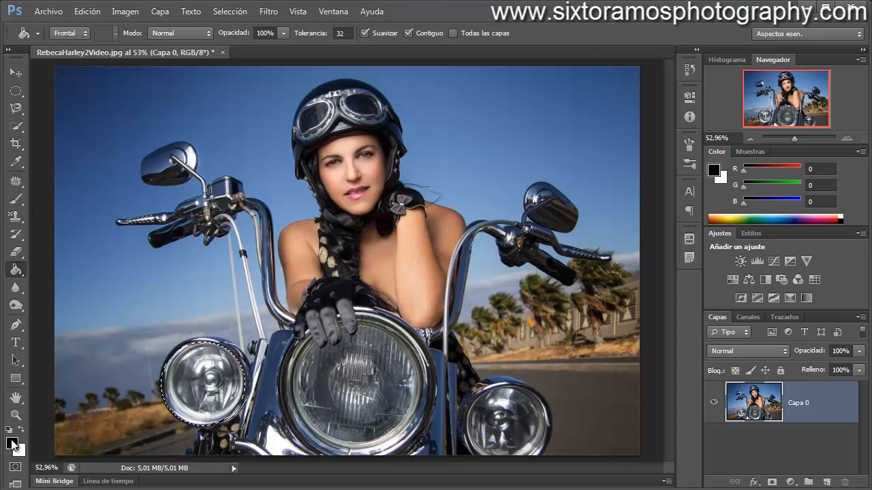
click(13, 443)
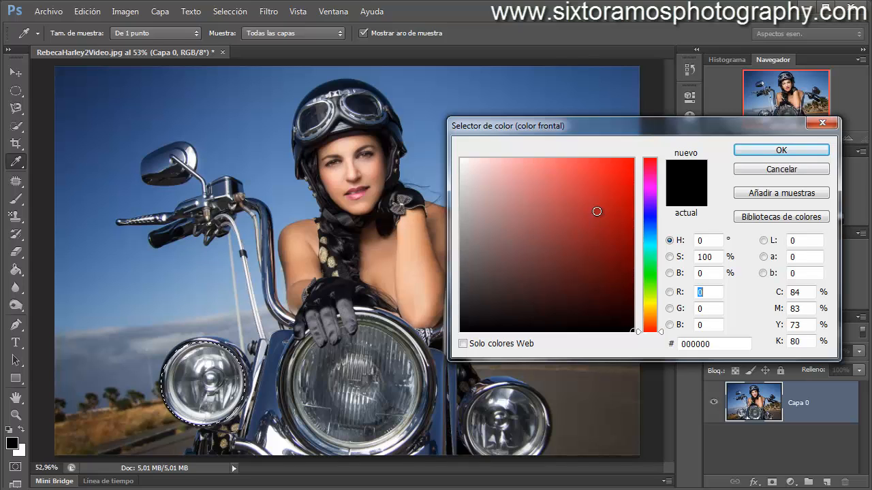
drag(597, 211, 647, 142)
click(744, 149)
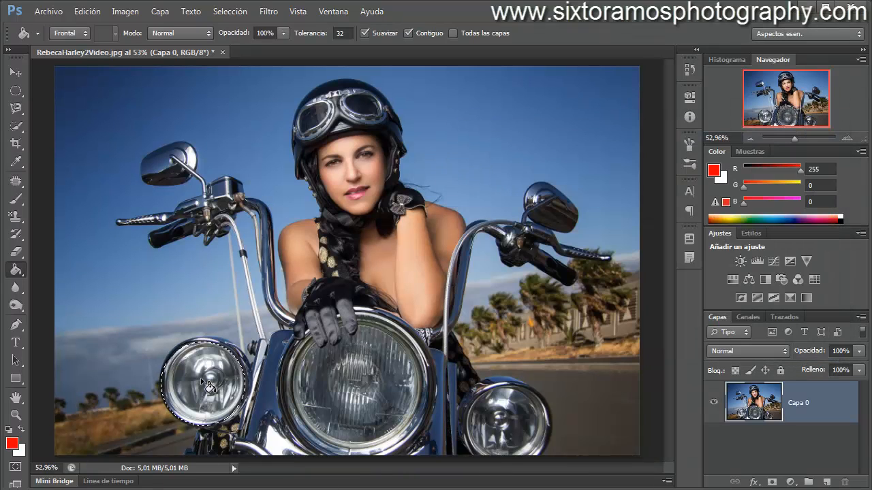
click(207, 383)
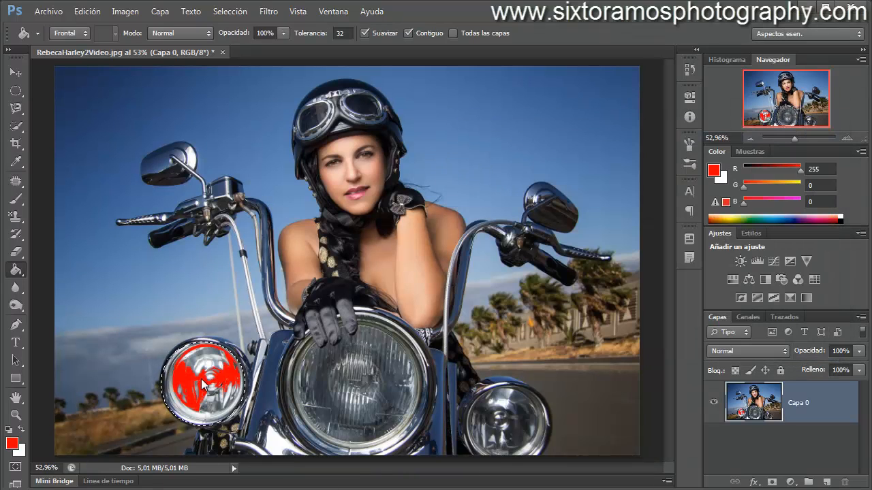
key(ctrl+z)
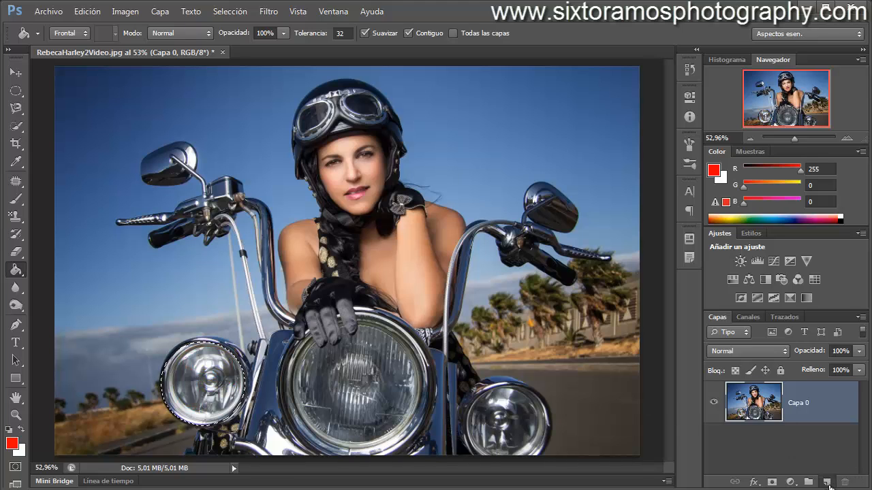
- Add a new layer, fill the circular headlight selection with red on it, and deselect
click(827, 482)
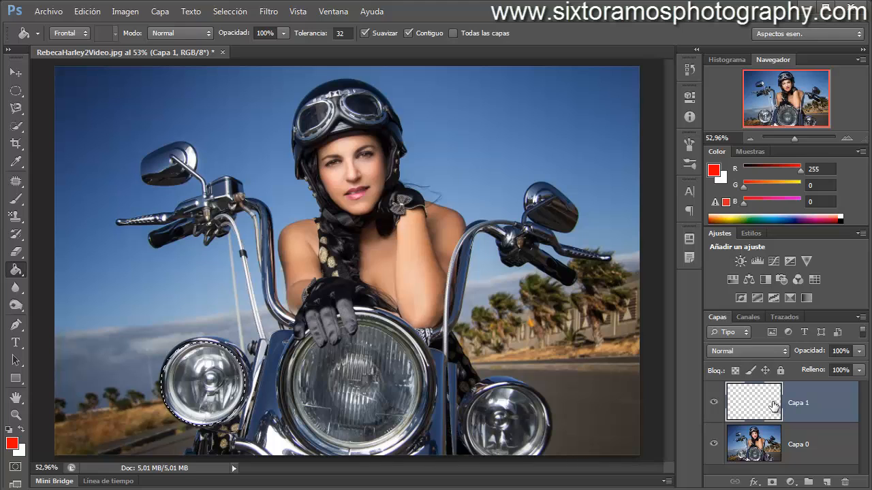
click(199, 388)
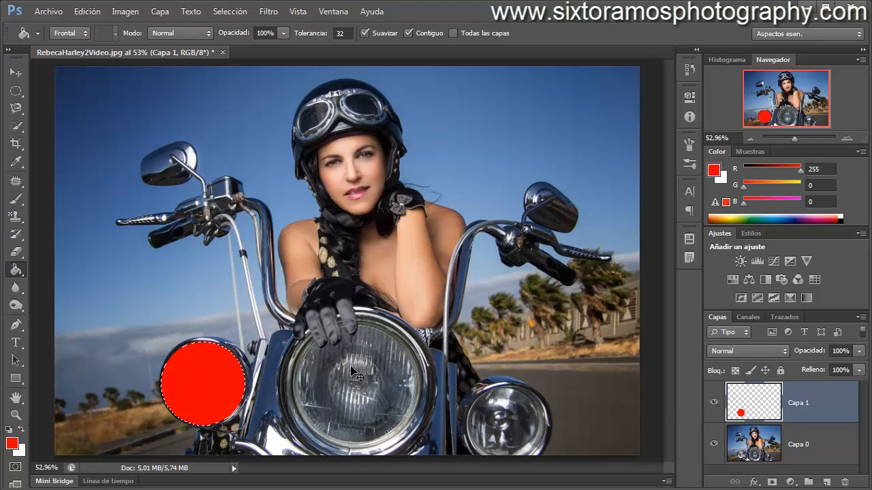
key(ctrl+d)
- Refill the red circle with bright blue (00a2ff) and delete the layer that holds it
click(12, 444)
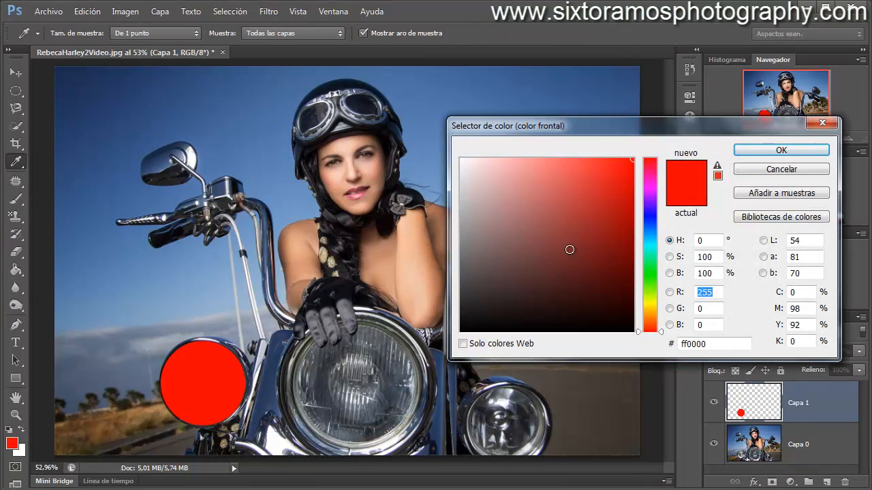
click(648, 235)
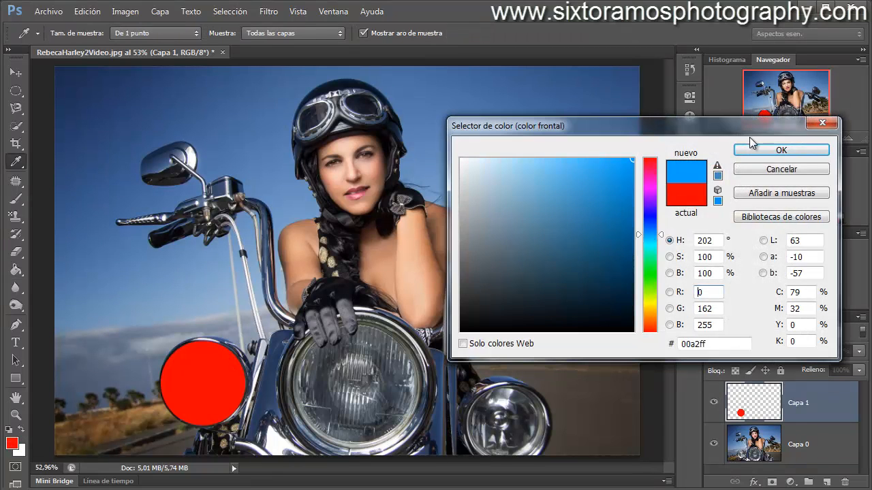
click(769, 151)
click(205, 387)
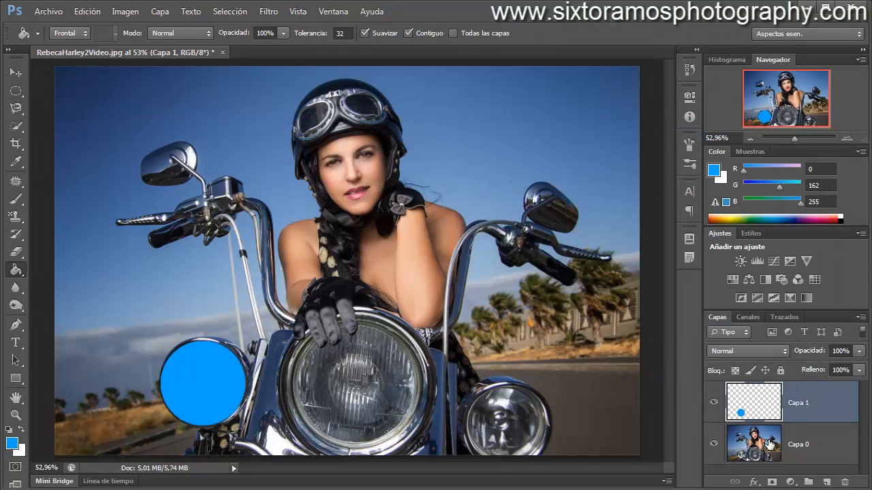
drag(828, 402, 844, 482)
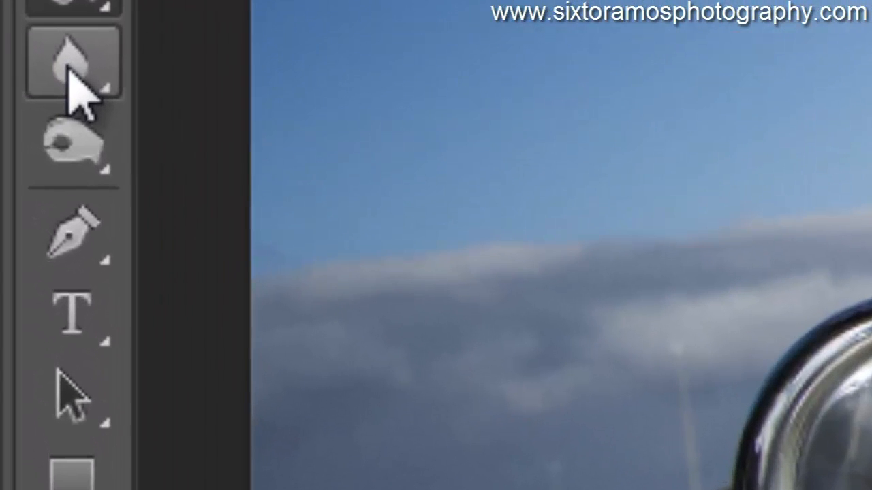
- Duplicate the photo layer Capa 0 and choose the Blur tool (Desenfocar) from its tool group
click(68, 153)
right_click(91, 84)
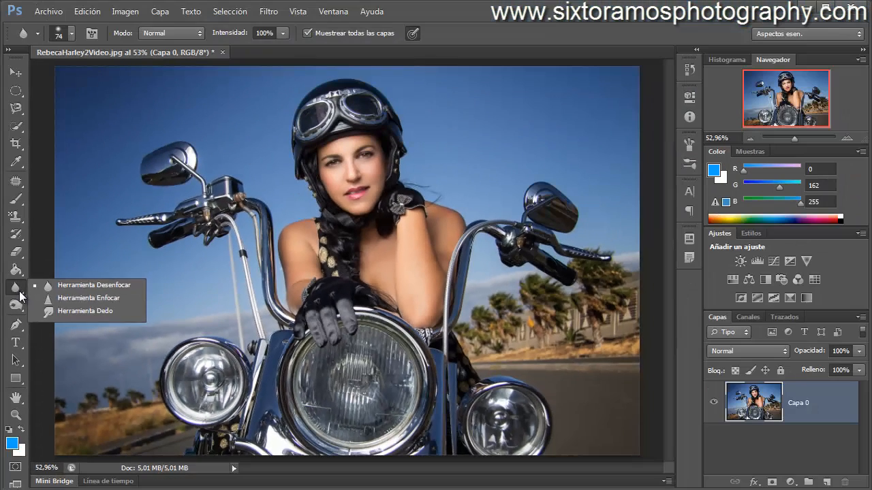
click(87, 80)
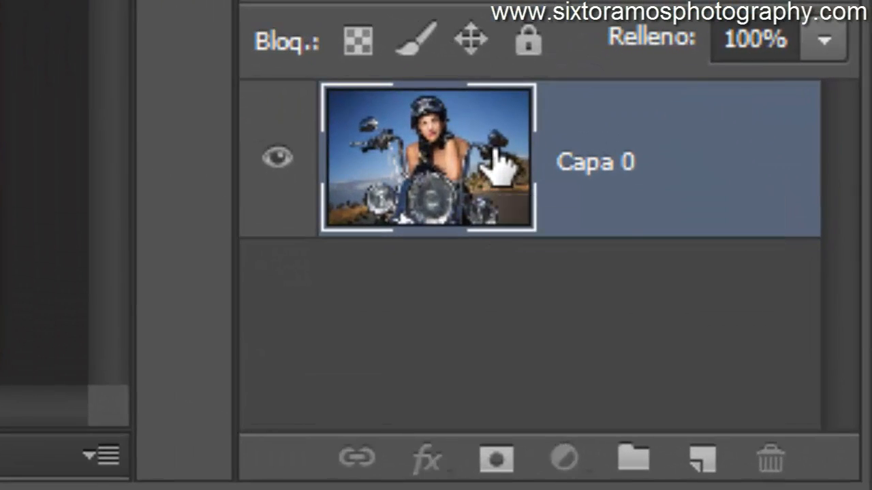
drag(497, 164, 707, 453)
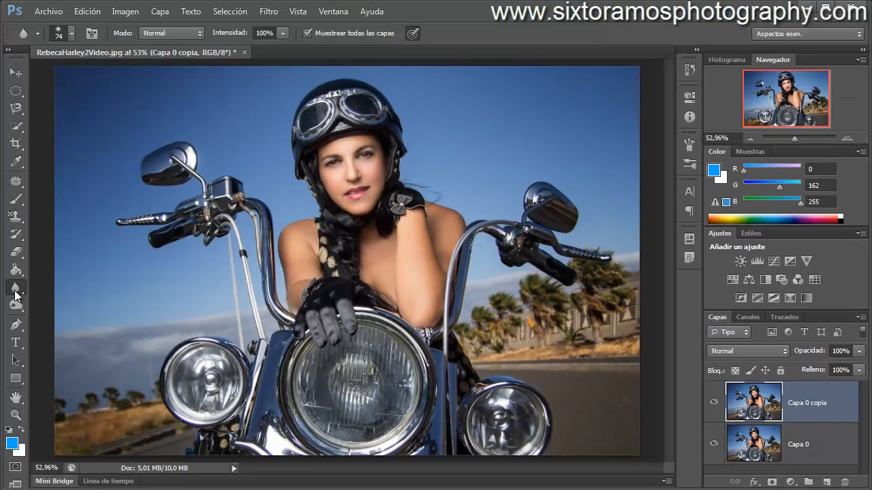
right_click(15, 291)
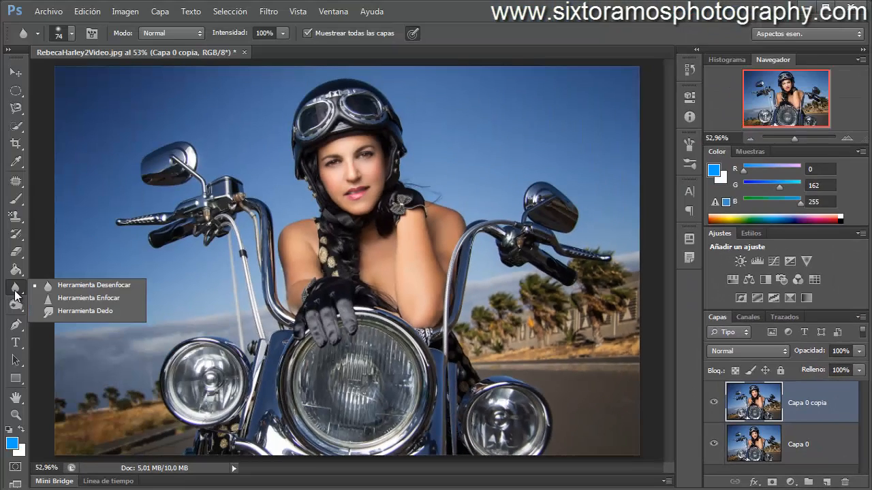
click(68, 285)
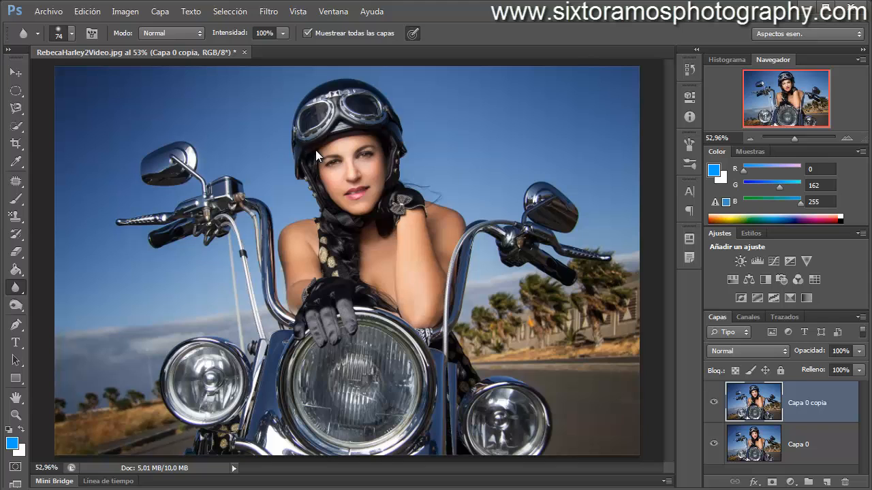
- Set the Blur tool's strength (Intensidad) to 50% and soften the mirrors, handlebars and headlights with brush sizes 199 and 116
mouse_move(315, 150)
mouse_down()
mouse_move(338, 150)
mouse_move(294, 159)
mouse_up()
click(13, 413)
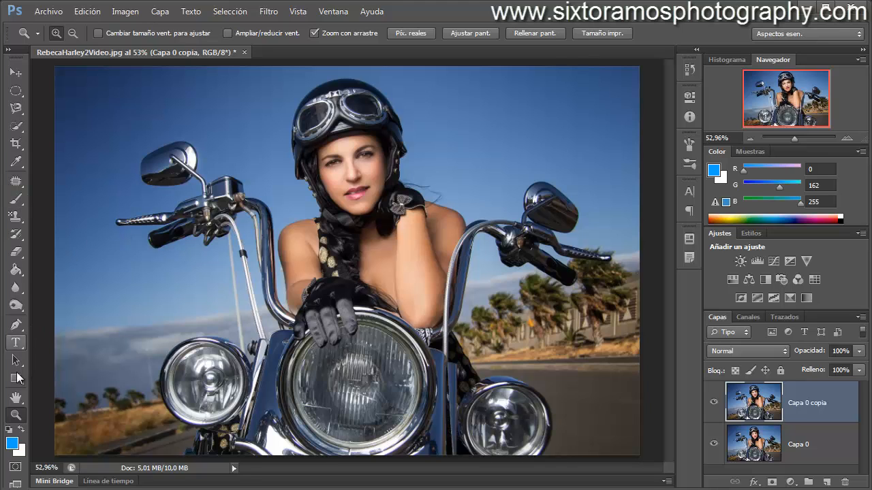
click(16, 288)
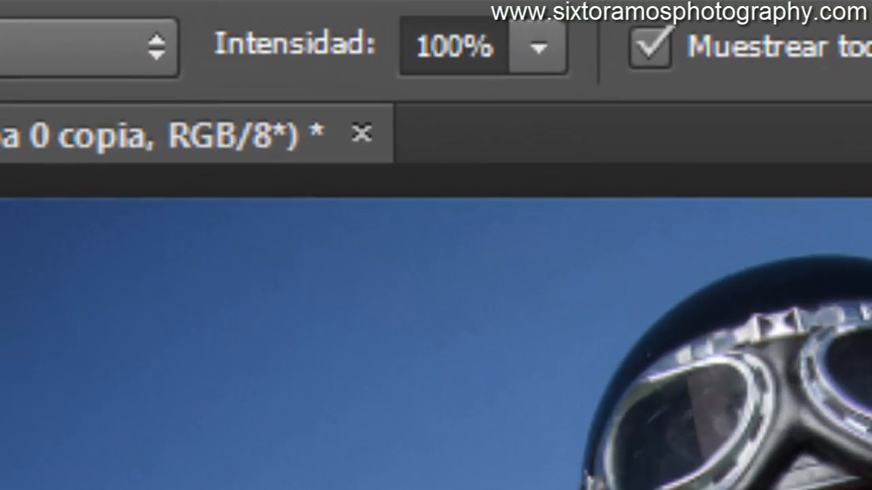
click(378, 61)
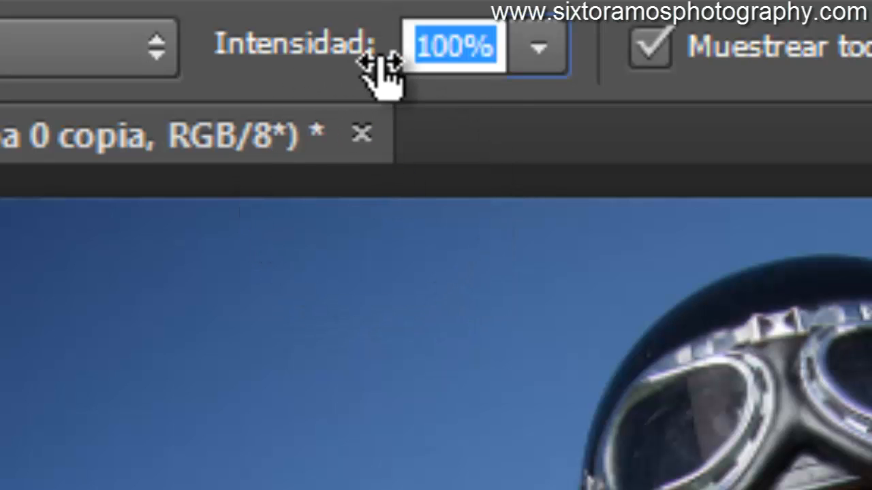
drag(378, 63, 233, 73)
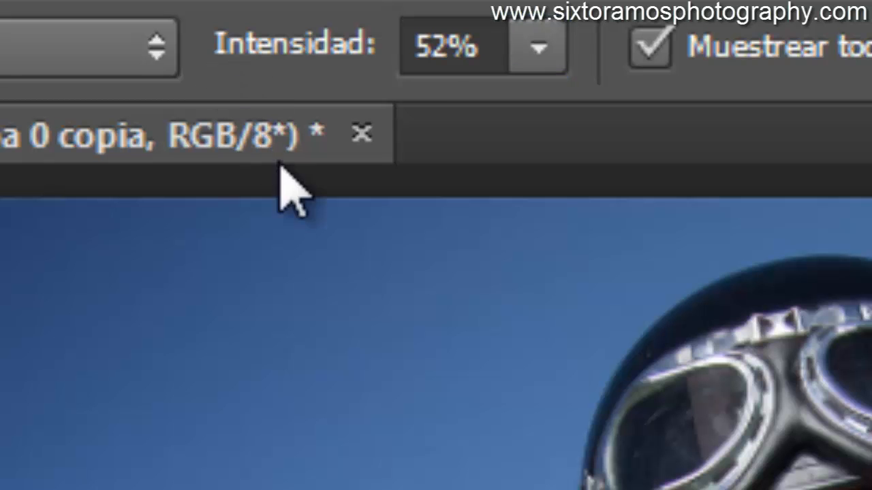
drag(480, 43, 319, 46)
text(50)
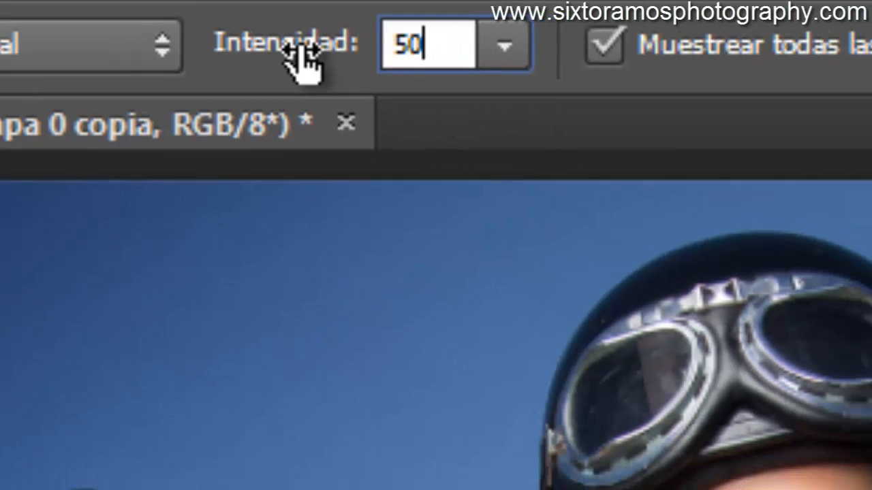
key(Return)
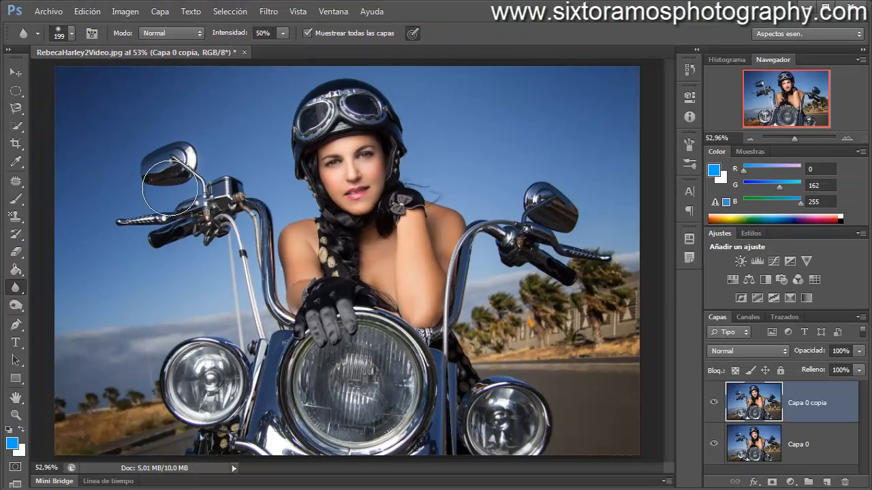
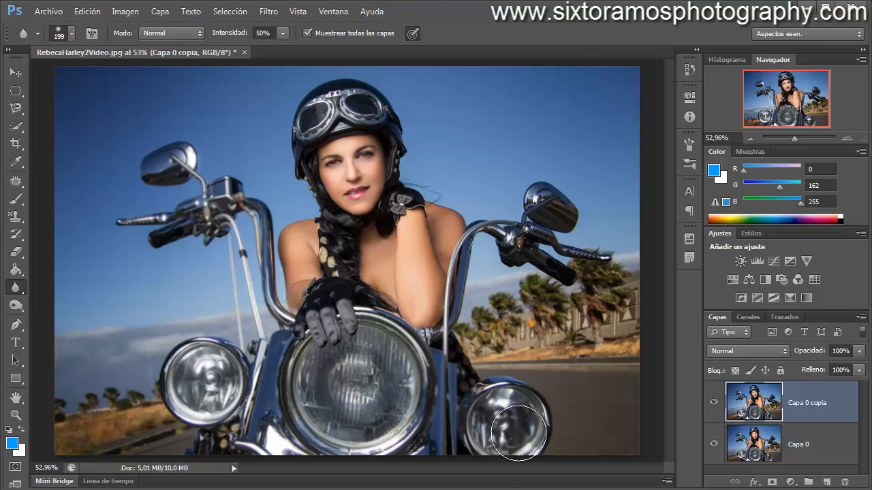
alt+right_click(590, 229)
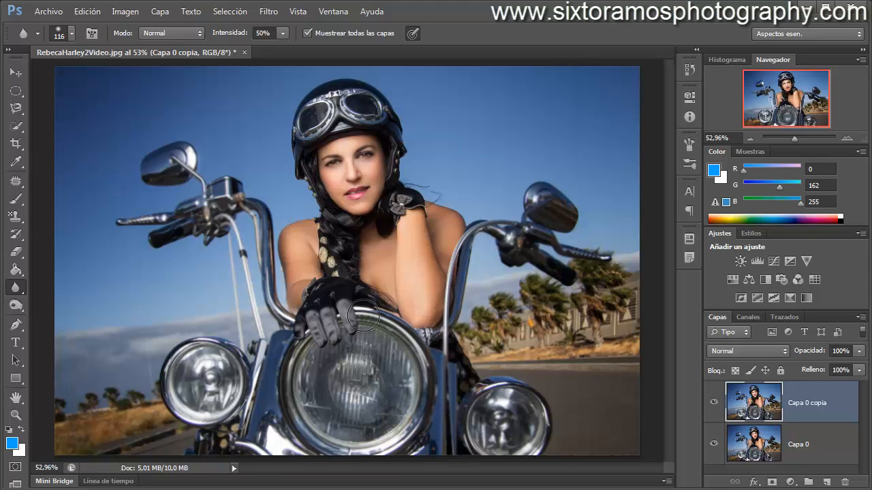
- Compare the blurred layer Capa 0 copia with the original by hiding and showing it around the mirror and handlebar at 100% zoom
click(713, 406)
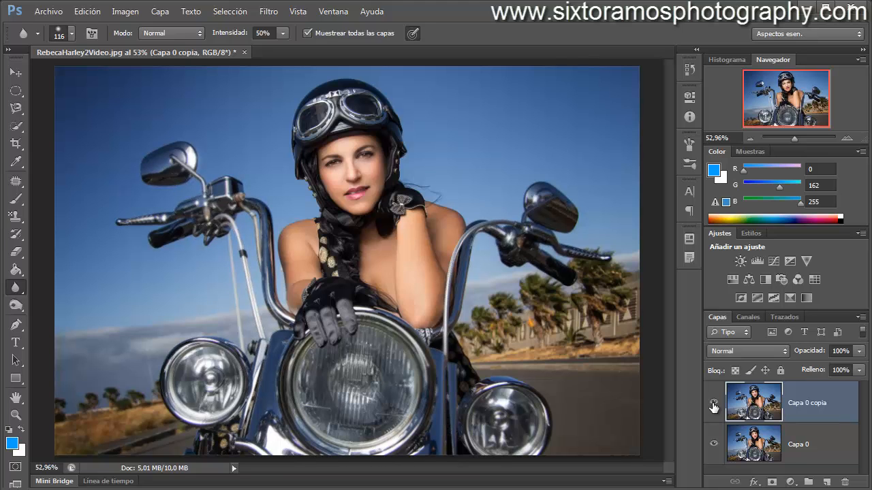
click(16, 414)
click(293, 181)
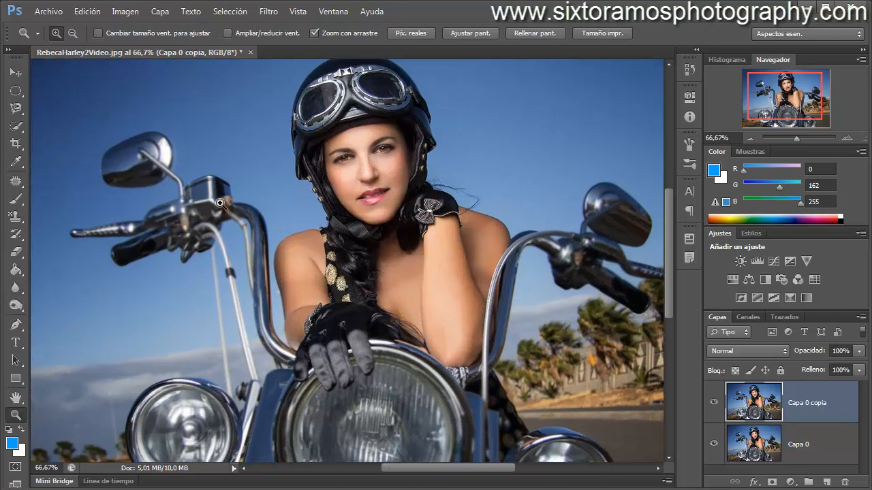
click(289, 189)
drag(315, 179, 368, 251)
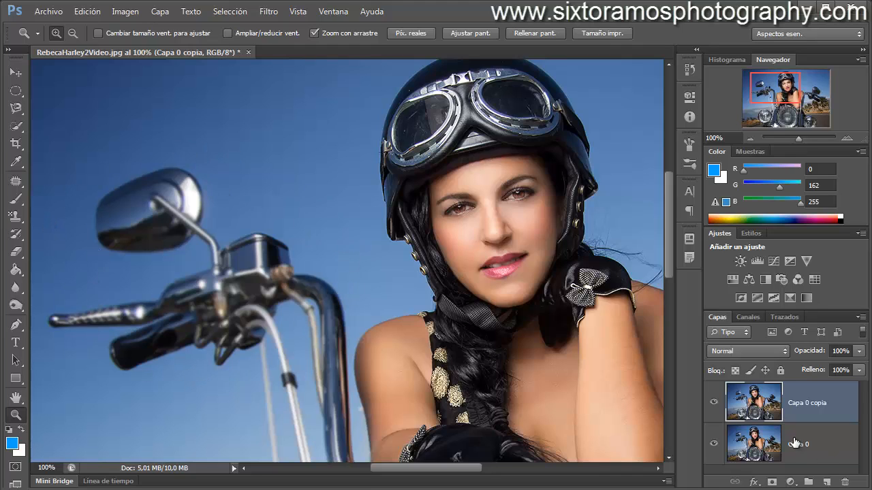
click(714, 405)
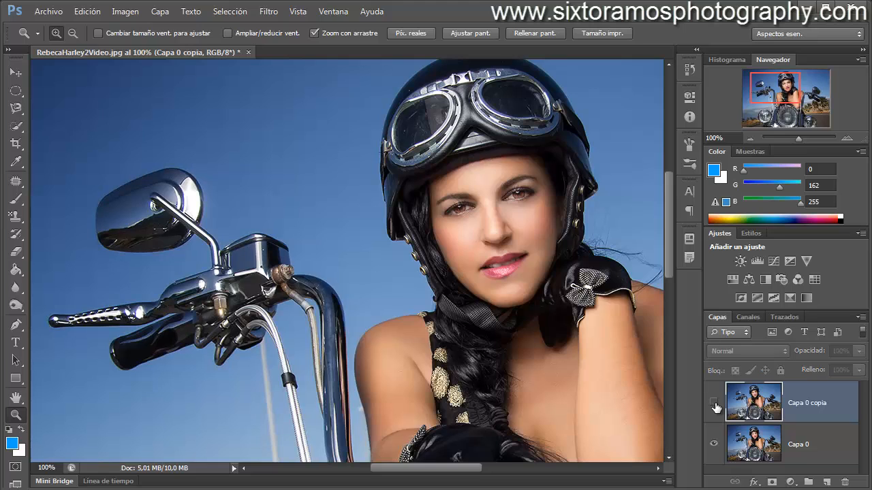
click(713, 405)
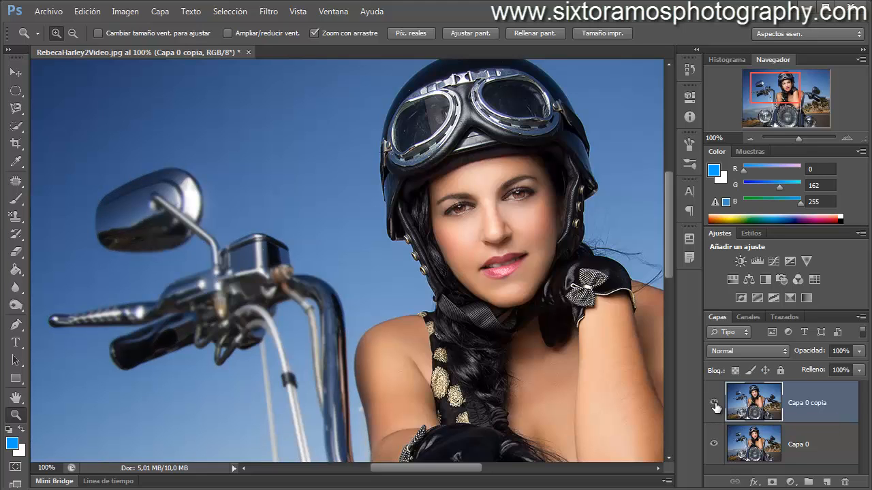
click(714, 404)
click(713, 404)
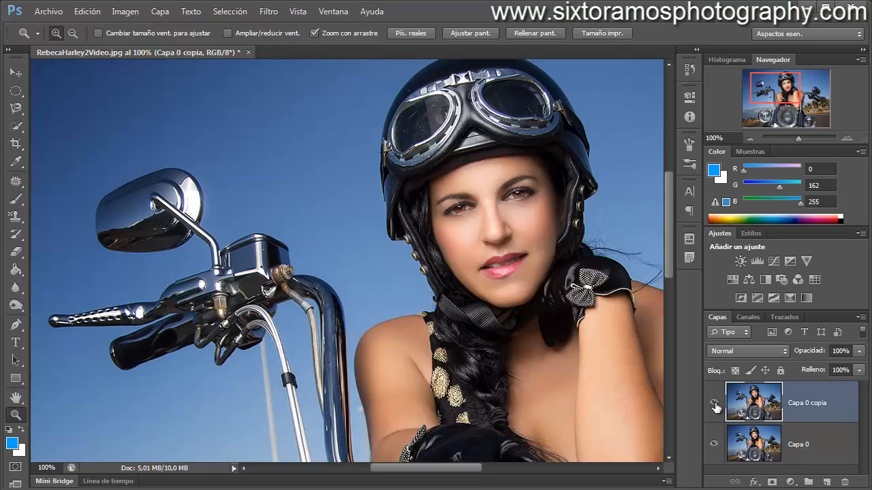
alt+click(375, 311)
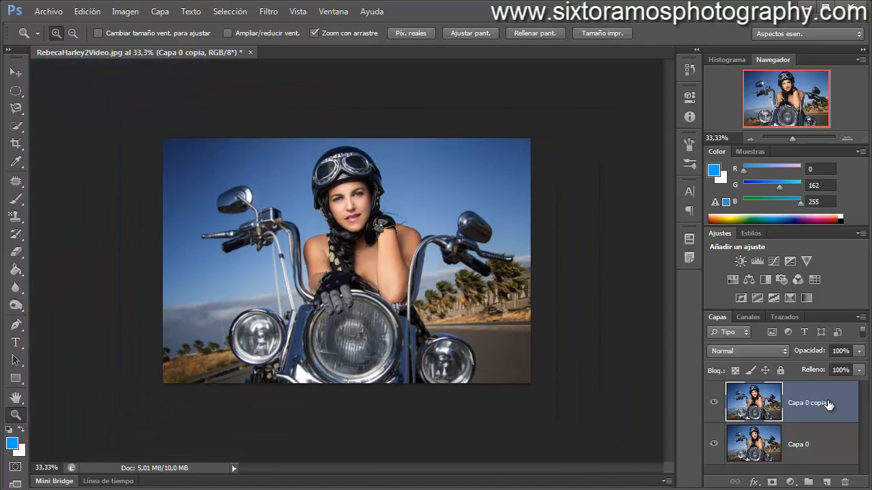
- Replace the blurred layer with a fresh duplicate of Capa 0 and choose the Sharpen tool (Enfocar) from the Blur tool group
drag(834, 428, 845, 482)
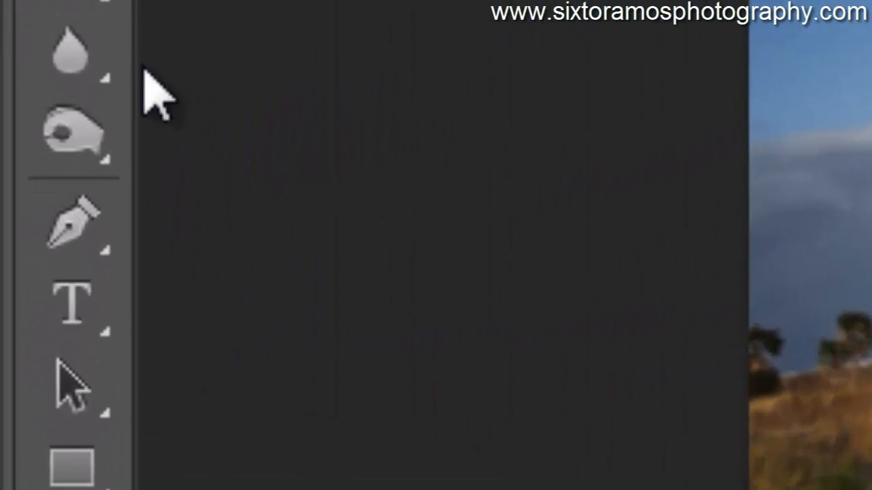
drag(59, 80, 263, 117)
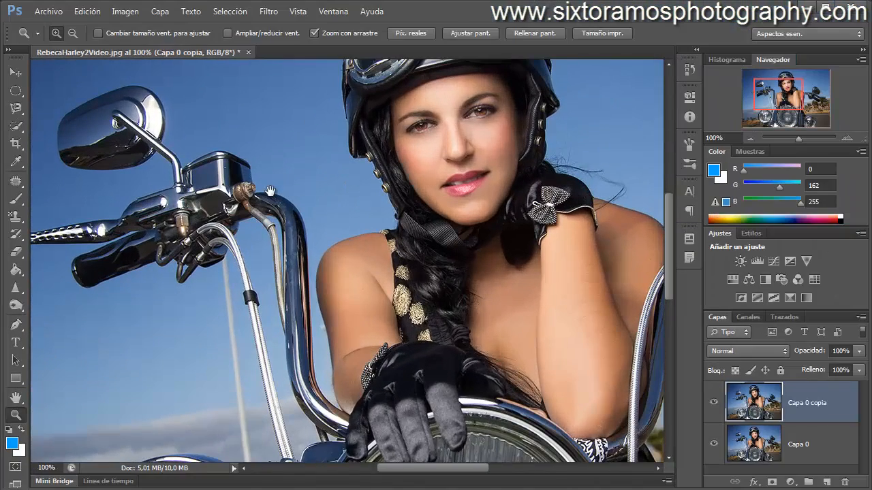
- Try the Sharpen tool at 100% strength with a 240 px brush on the left mirror and handlebar controls, and undo it
drag(271, 192, 301, 261)
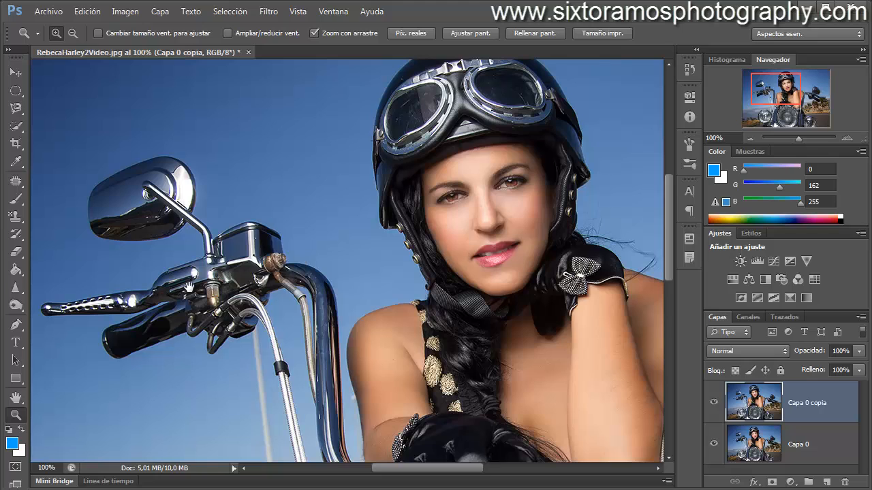
drag(188, 286, 225, 298)
click(16, 198)
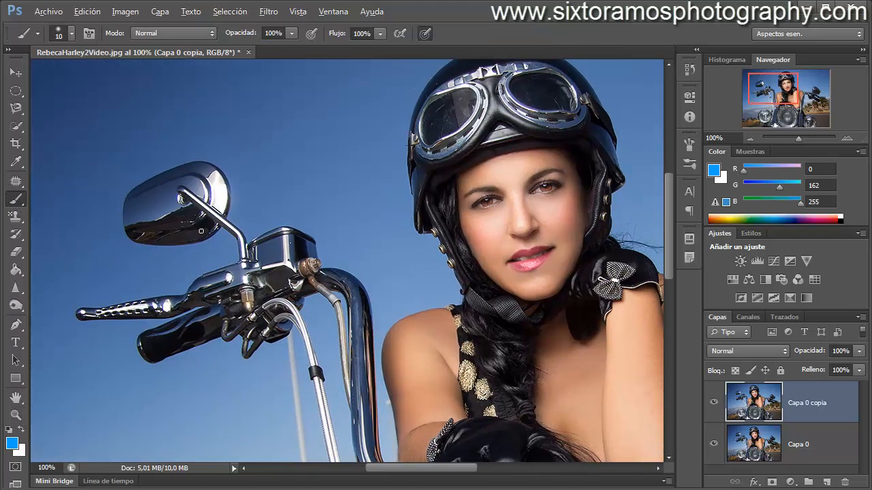
drag(198, 231, 262, 233)
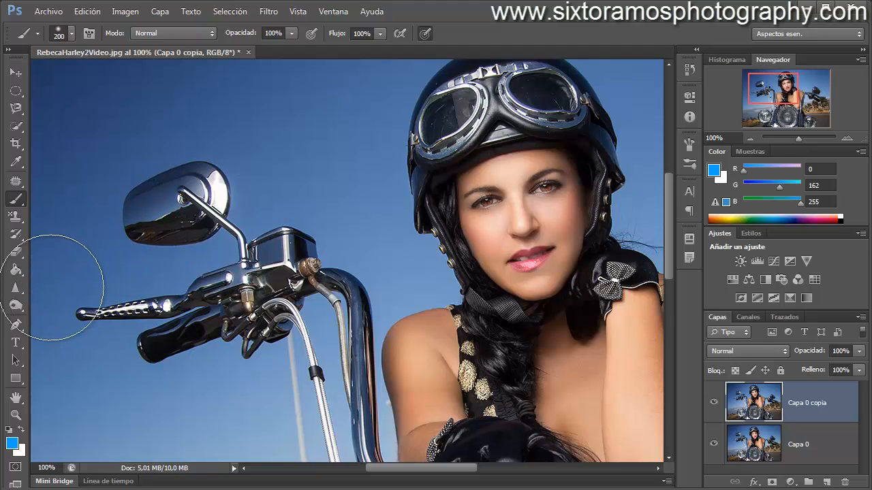
click(16, 288)
mouse_move(183, 228)
mouse_down()
mouse_move(252, 212)
mouse_move(165, 225)
mouse_move(163, 209)
mouse_move(191, 229)
mouse_move(254, 234)
mouse_move(288, 249)
mouse_move(309, 312)
mouse_move(116, 327)
mouse_move(205, 324)
mouse_move(280, 305)
mouse_move(313, 328)
mouse_move(322, 424)
mouse_move(308, 293)
mouse_move(250, 280)
mouse_move(161, 207)
mouse_move(203, 211)
mouse_up()
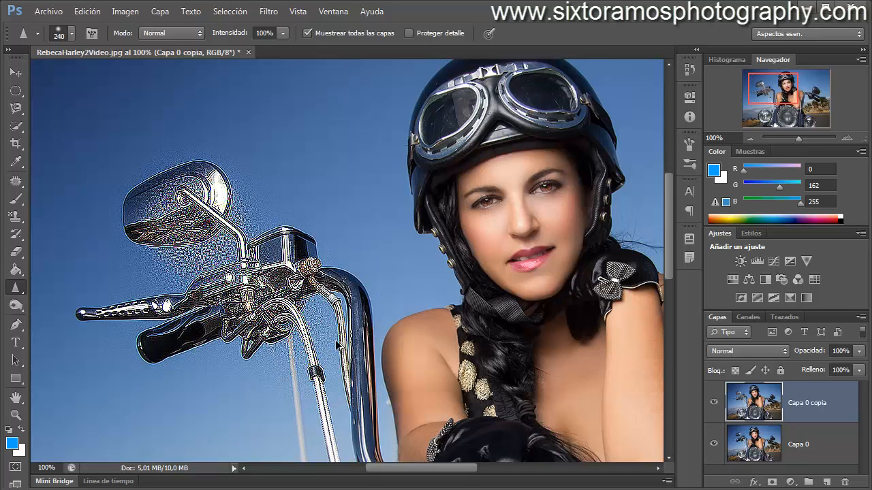
key(ctrl+z)
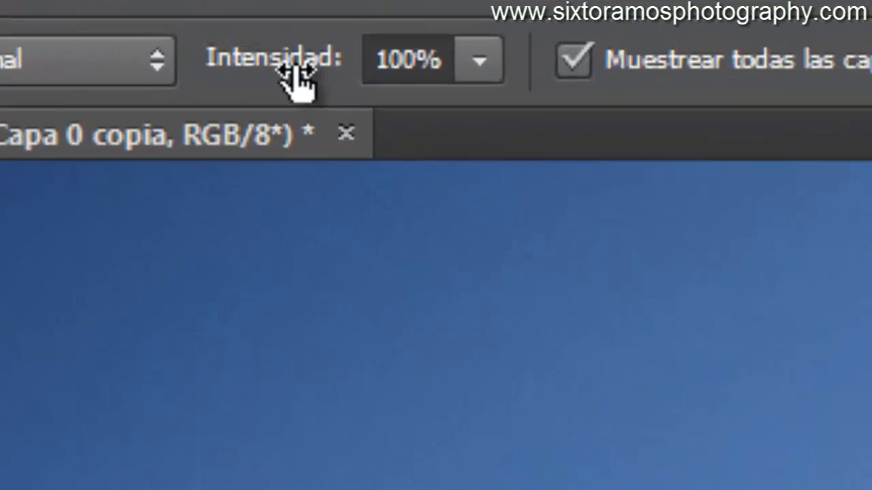
- Set the Sharpen tool's strength (Intensidad) to 9% and look over the woman's face close up
drag(238, 37, 213, 37)
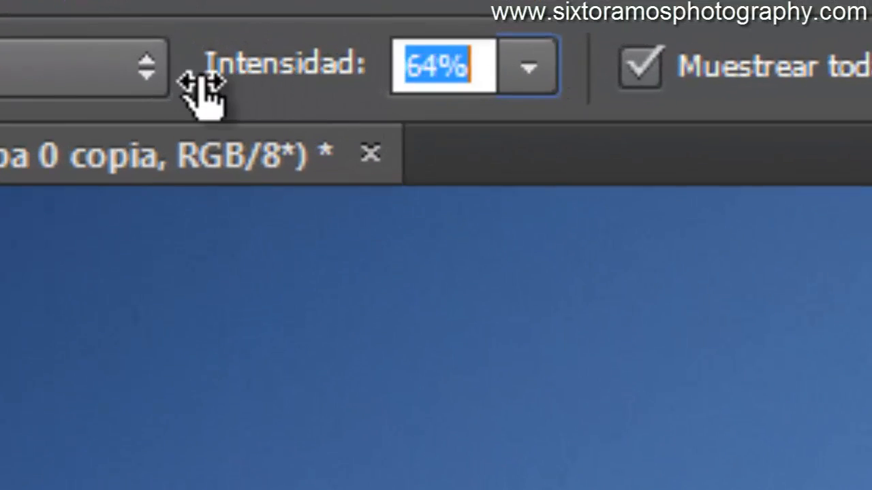
drag(205, 85, 30, 101)
key(z)
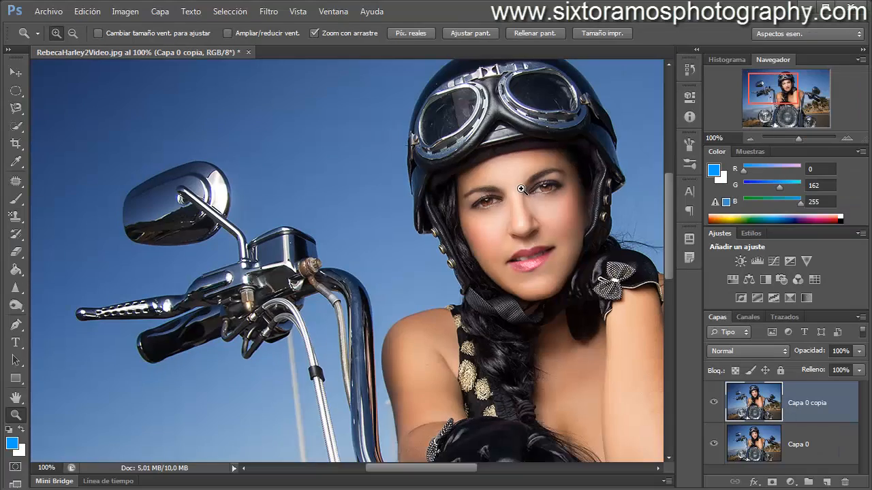
click(521, 188)
click(521, 188)
drag(497, 206, 454, 227)
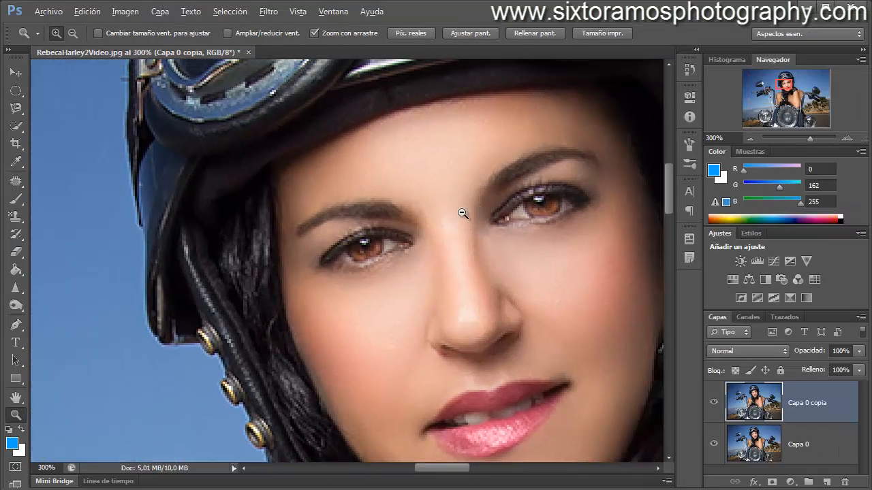
alt+click(462, 213)
alt+click(461, 214)
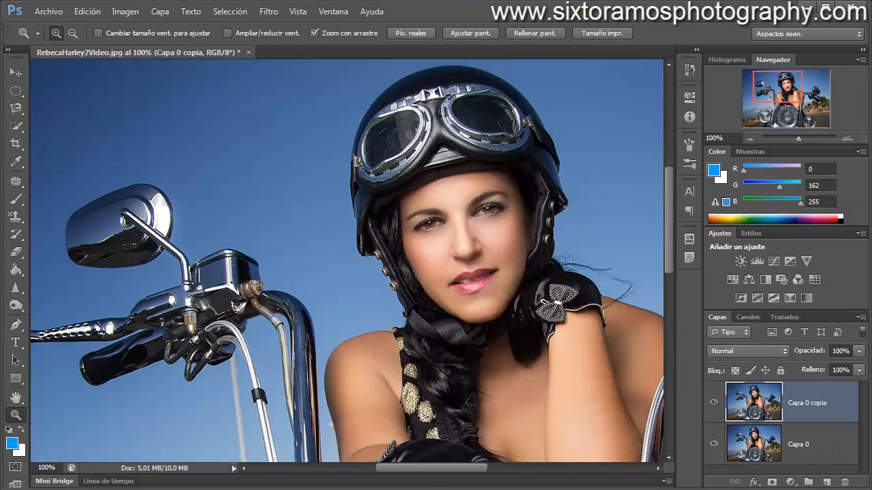
- Sharpen both of the woman's eyes at 400% zoom with an 18 px Sharpen brush
click(16, 200)
drag(450, 229, 394, 228)
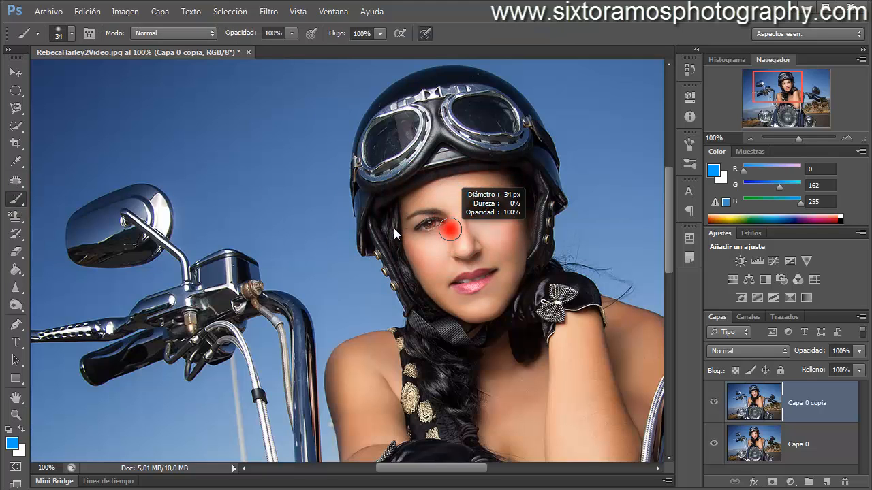
click(16, 415)
drag(430, 230, 434, 238)
alt+click(497, 239)
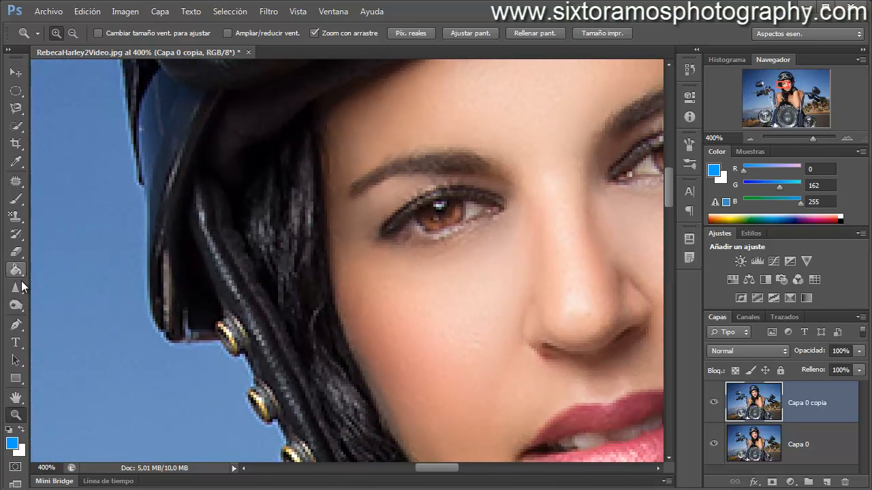
click(20, 284)
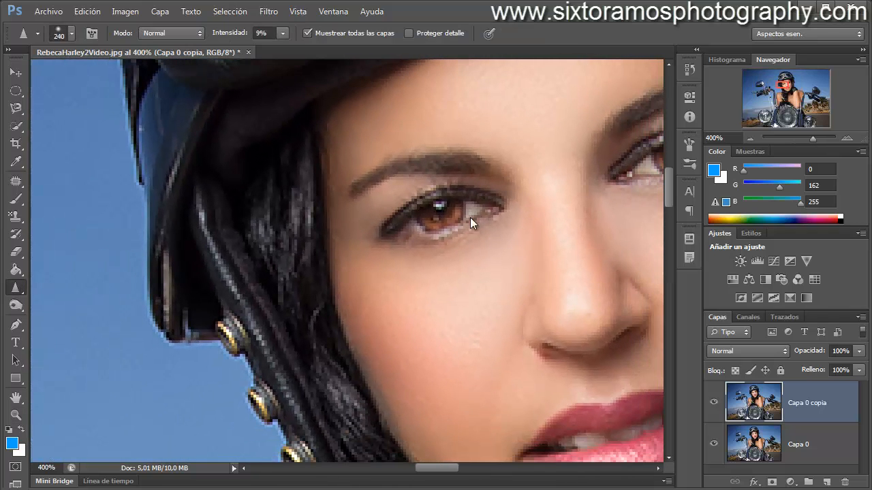
drag(376, 214, 158, 219)
key(bracketright)
mouse_move(443, 212)
mouse_down()
mouse_move(483, 209)
mouse_move(423, 220)
mouse_move(483, 213)
mouse_move(461, 209)
mouse_move(398, 231)
mouse_move(461, 207)
mouse_up()
mouse_move(466, 161)
mouse_down()
mouse_move(423, 177)
mouse_move(447, 180)
mouse_move(442, 164)
mouse_move(354, 180)
mouse_move(395, 166)
mouse_move(366, 185)
mouse_move(438, 163)
mouse_move(496, 161)
mouse_move(480, 199)
mouse_move(414, 212)
mouse_up()
drag(545, 211, 345, 246)
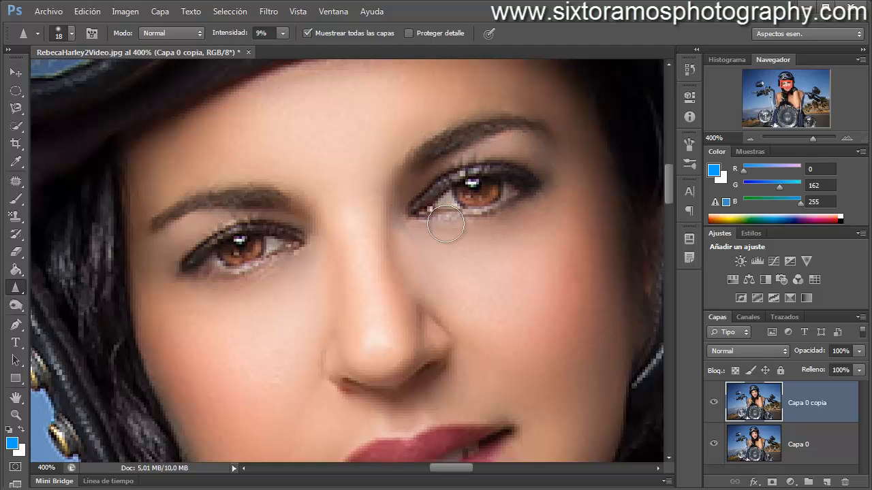
- Enlarge the Sharpen brush to 25 px and sharpen the woman's lips
drag(420, 258, 435, 179)
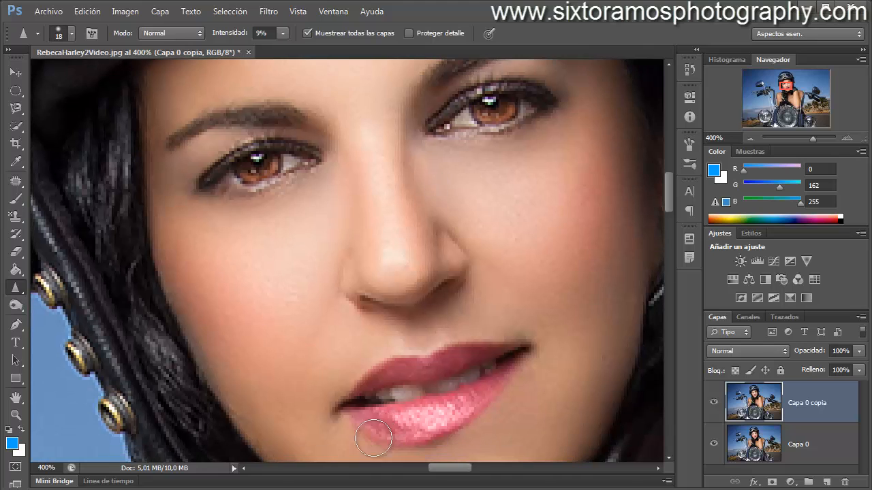
alt+right_click(385, 406)
mouse_move(374, 389)
mouse_down()
mouse_move(500, 348)
mouse_move(365, 391)
mouse_move(372, 418)
mouse_move(455, 417)
mouse_move(447, 420)
mouse_move(501, 379)
mouse_move(414, 423)
mouse_move(359, 410)
mouse_move(390, 379)
mouse_move(510, 356)
mouse_up()
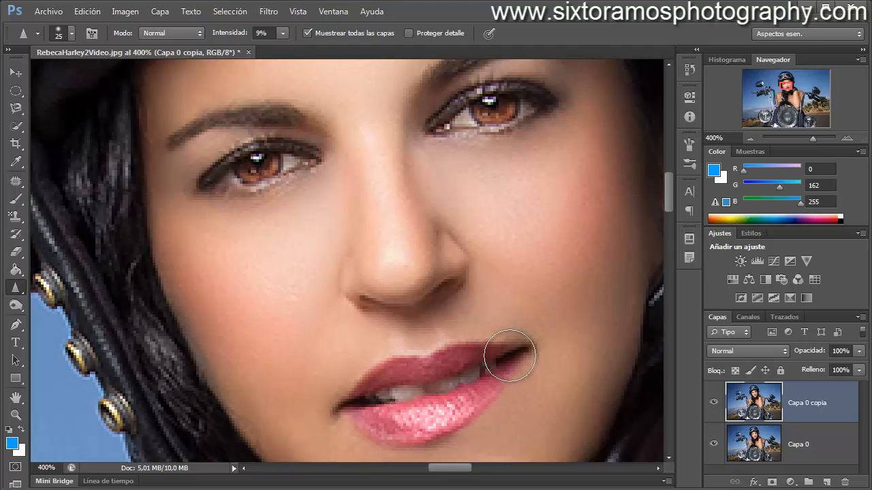
- Compare the sharpened eyes and lips with the original by hiding and showing the layer Capa 0 copia several times
click(714, 404)
click(714, 403)
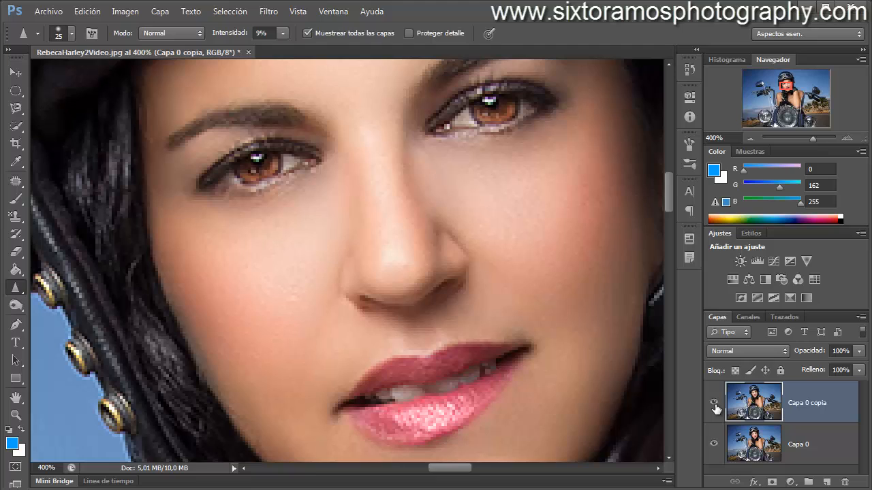
click(713, 404)
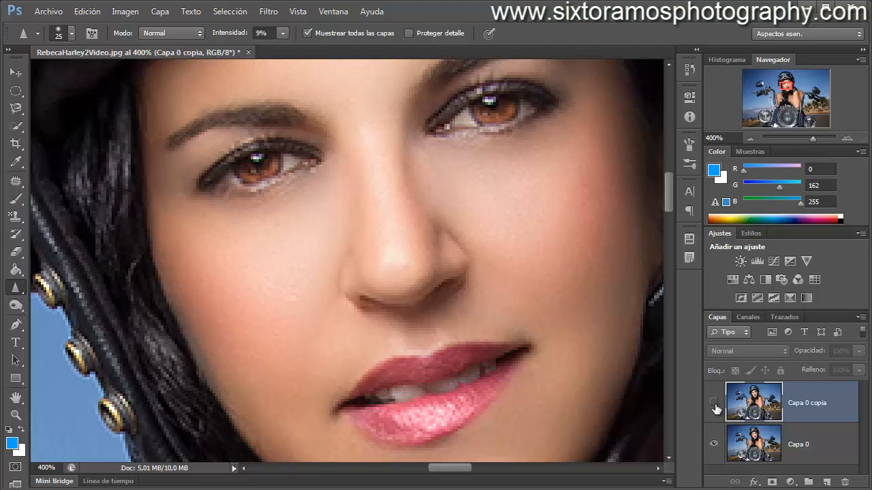
click(714, 404)
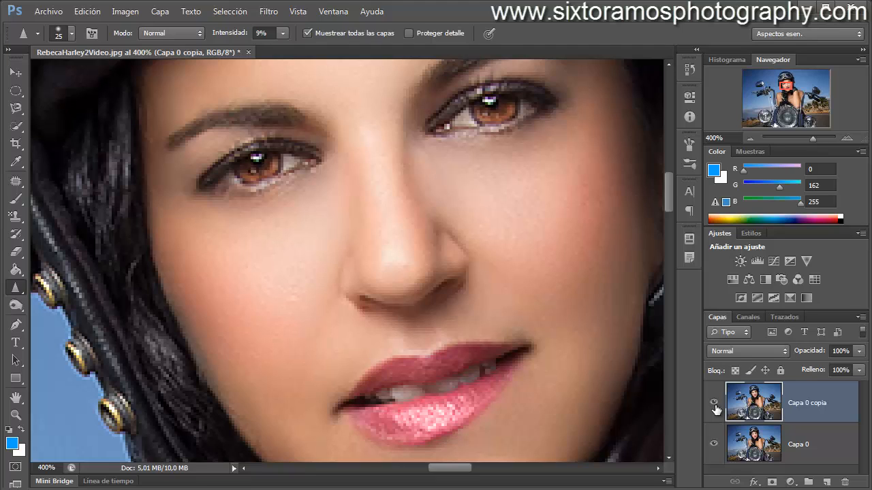
click(714, 404)
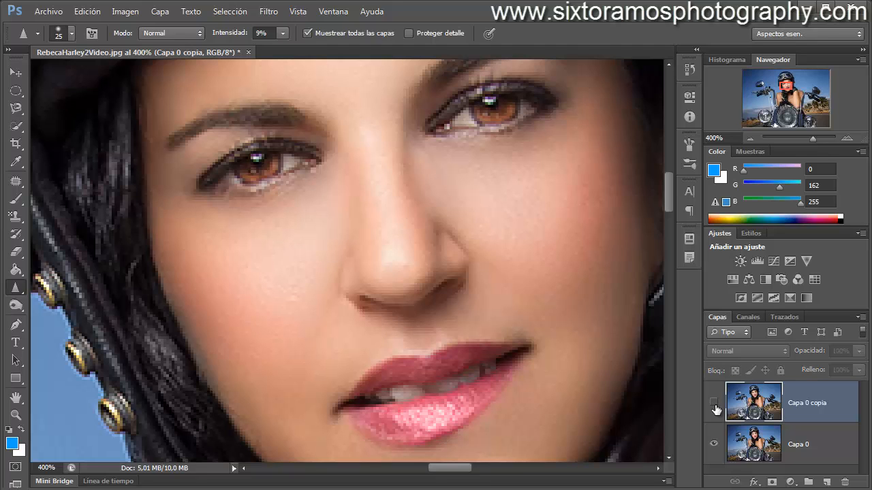
click(714, 403)
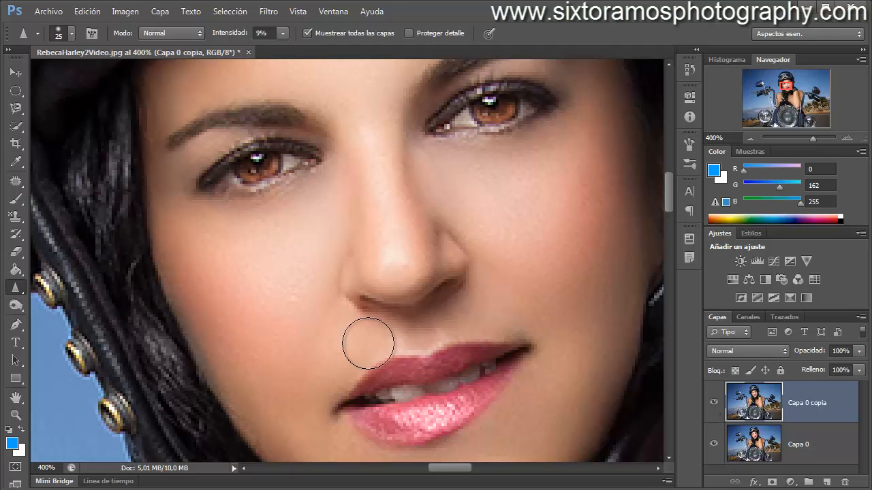
- Delete the sharpened layer Capa 0 copia and choose the Smudge tool (Dedo) from the Sharpen tool group
click(16, 414)
right_click(354, 255)
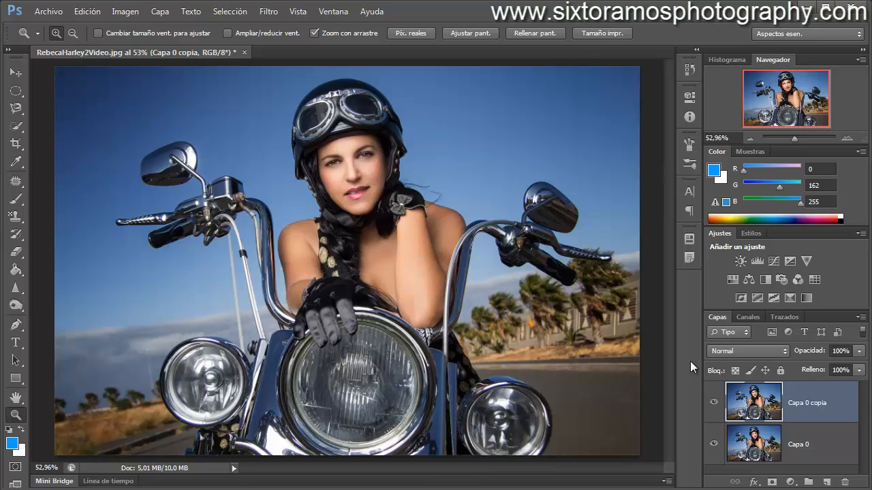
drag(767, 395, 845, 482)
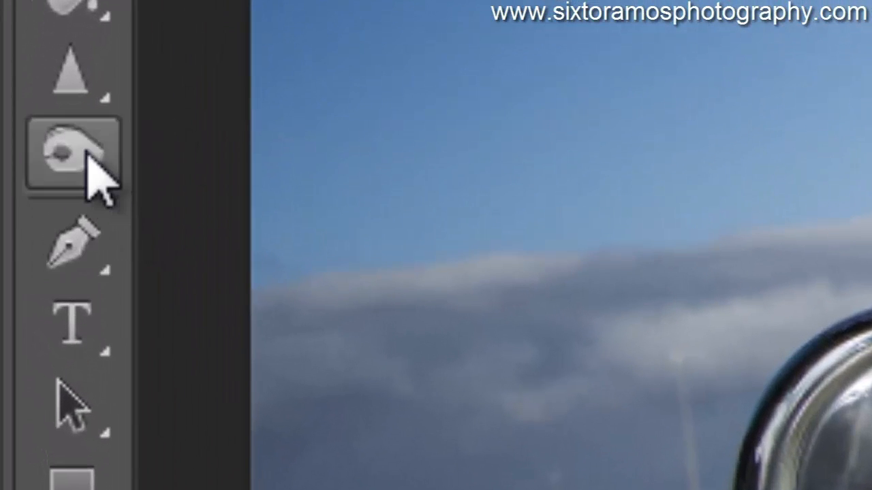
right_click(87, 87)
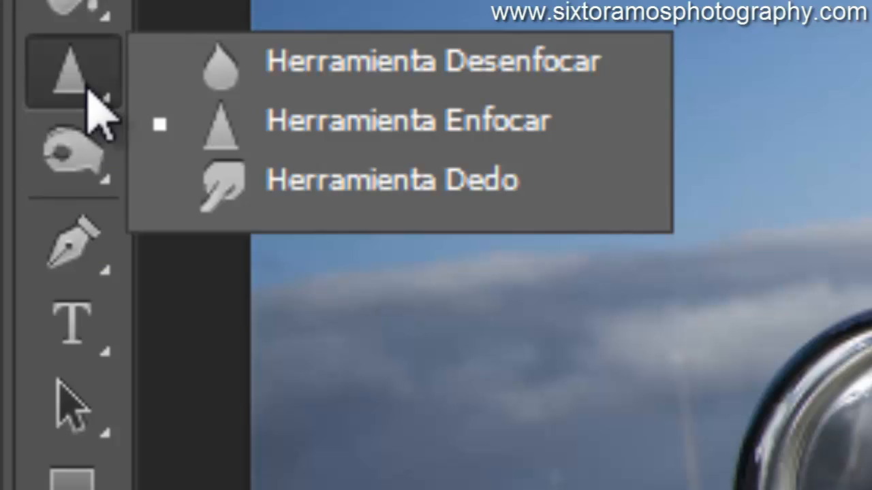
click(330, 167)
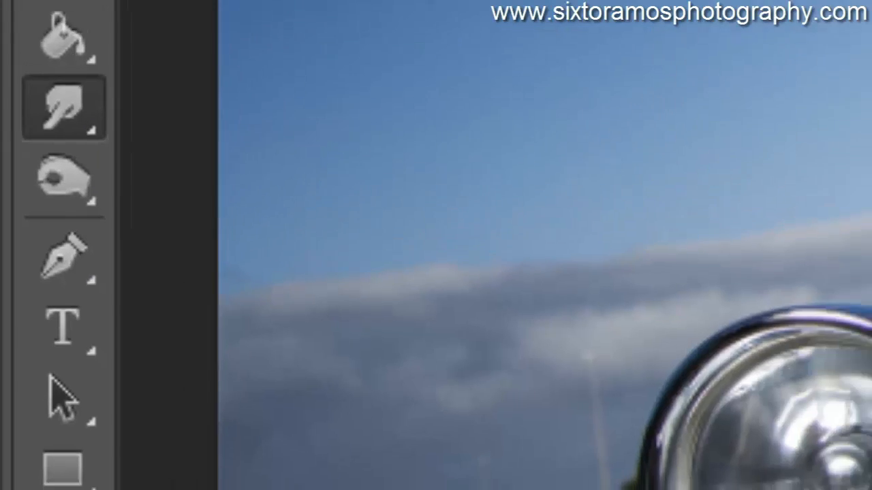
- Set the Smudge tool's strength (Intensidad) to 20% and smudge the corners of the mouth with a 57 px brush at 300% zoom
key(z)
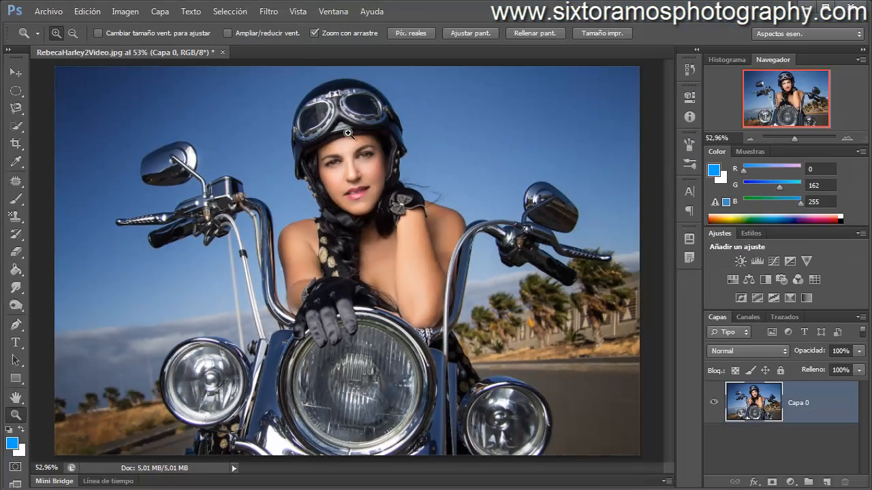
drag(347, 132, 405, 233)
click(427, 272)
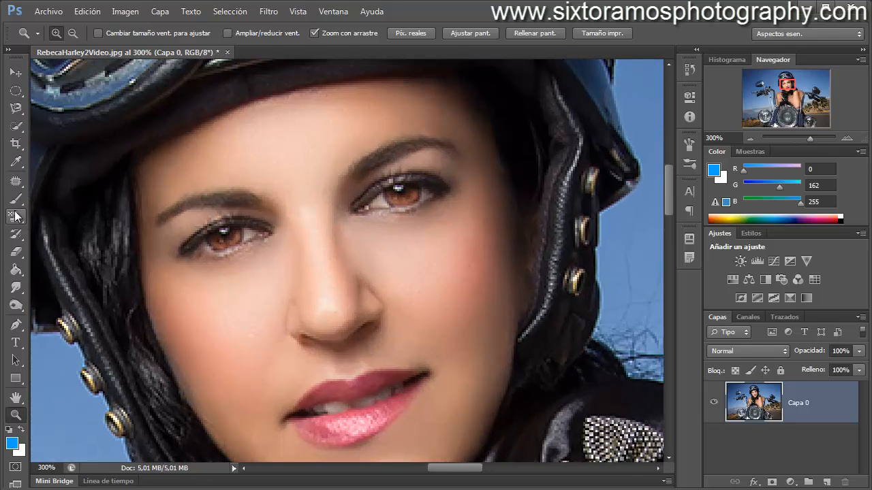
click(17, 287)
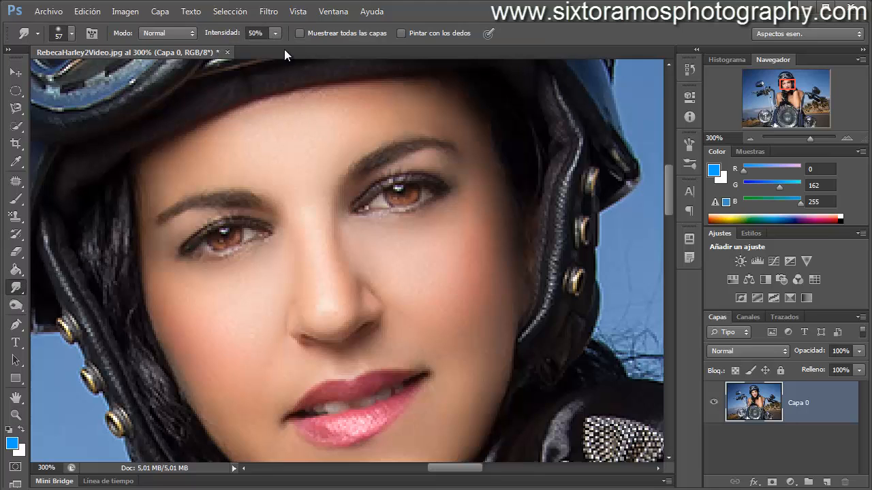
drag(225, 39, 220, 39)
drag(204, 40, 212, 39)
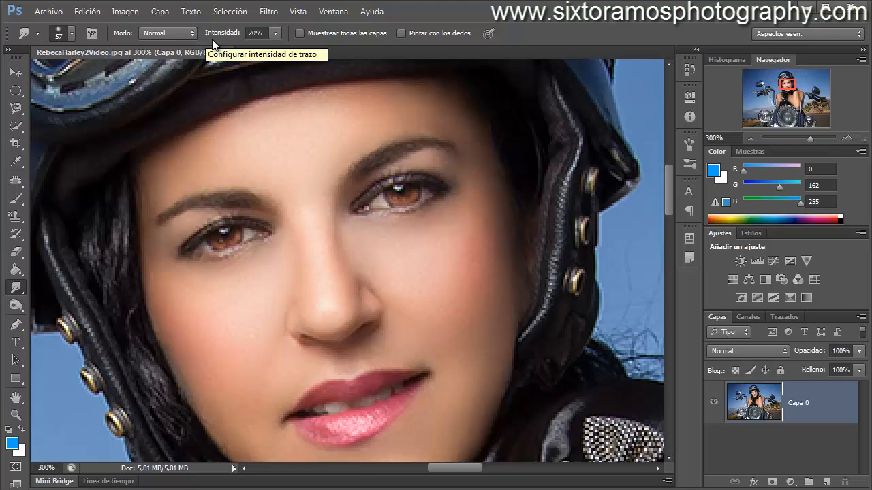
mouse_move(423, 378)
mouse_down()
mouse_move(447, 363)
mouse_move(434, 371)
mouse_move(486, 273)
mouse_up()
mouse_move(336, 322)
mouse_down()
mouse_move(316, 326)
mouse_move(325, 327)
mouse_up()
mouse_move(393, 348)
mouse_down()
mouse_move(425, 326)
mouse_move(437, 334)
mouse_move(392, 275)
mouse_move(361, 302)
mouse_move(327, 312)
mouse_move(479, 279)
mouse_up()
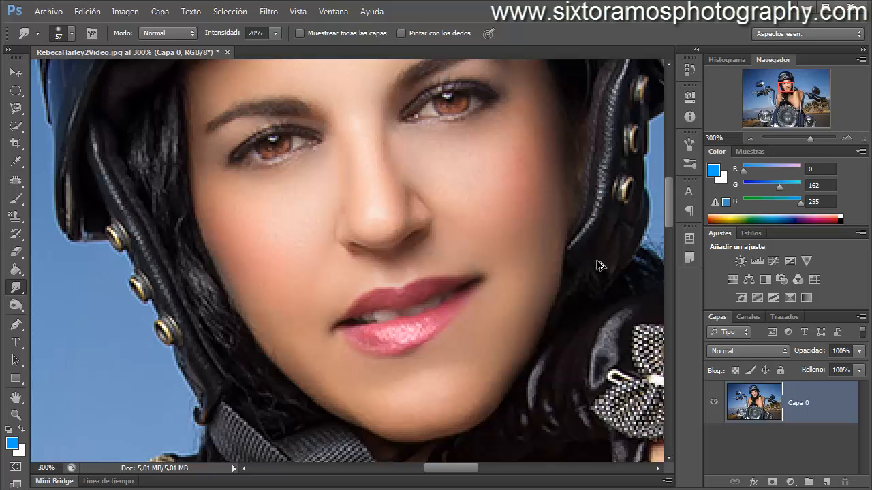
- Duplicate the photo layer Capa 0 and choose the Dodge tool (Sobreexponer) from the Burn tool group
key(ctrl+j)
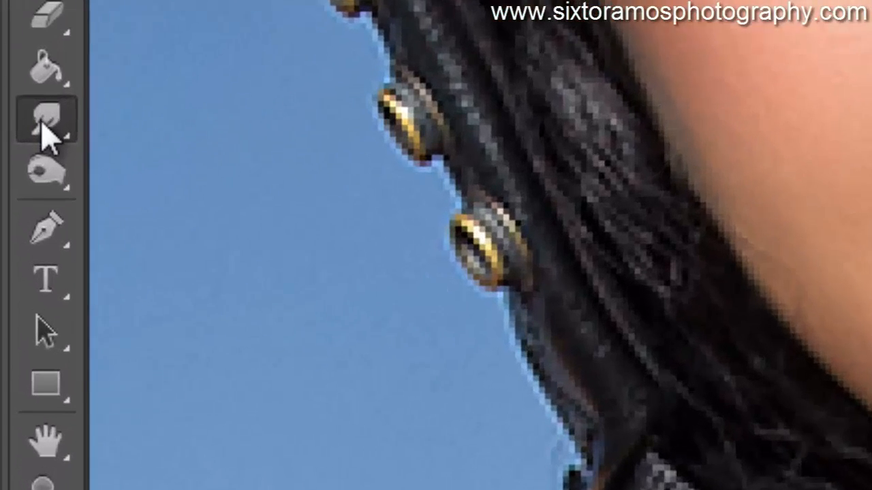
click(42, 172)
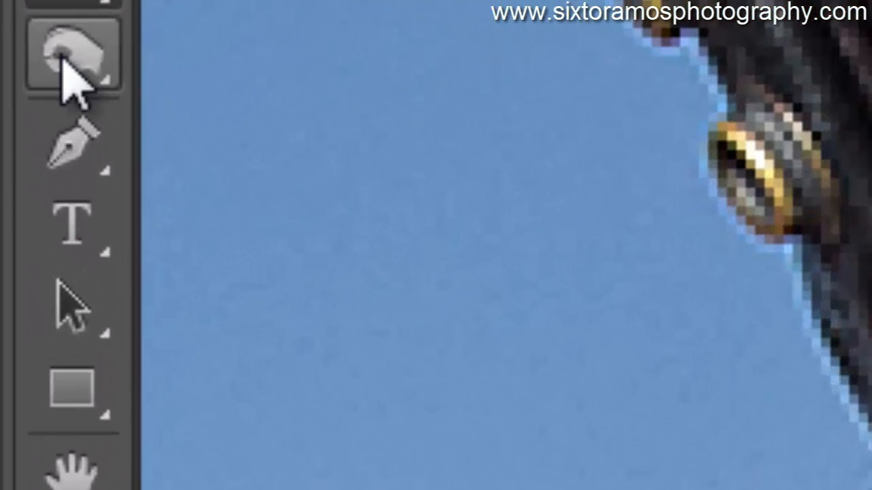
right_click(92, 88)
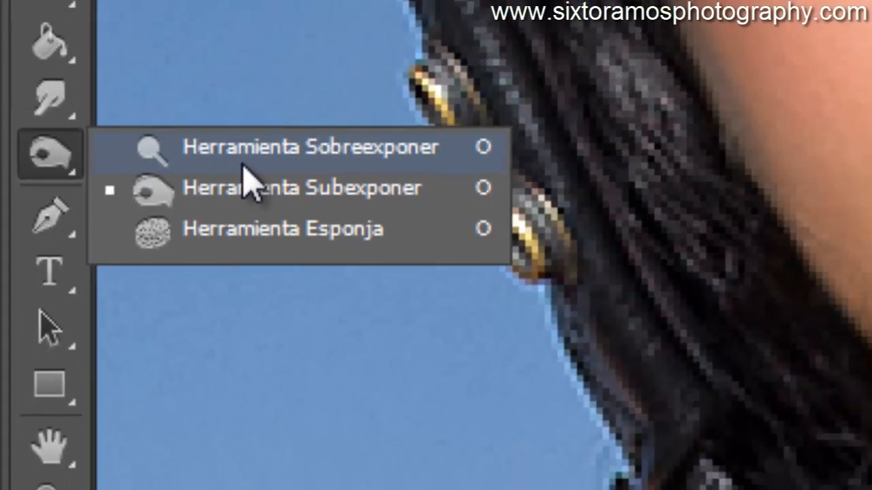
click(351, 65)
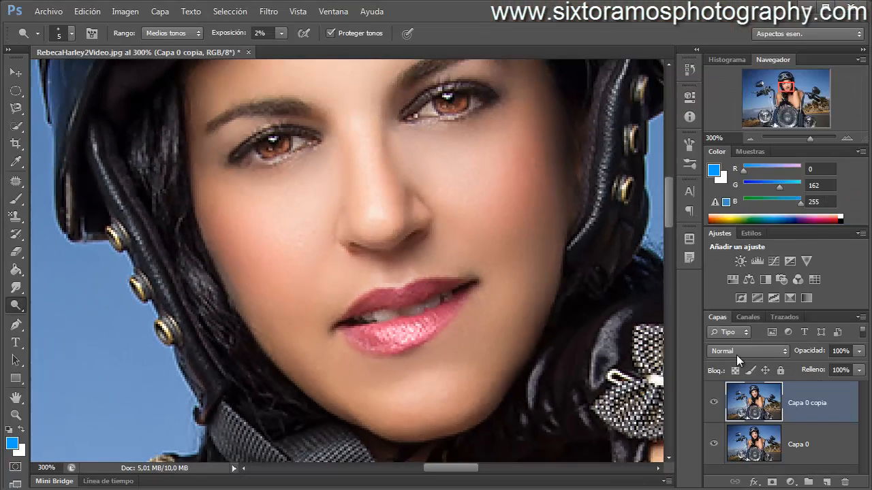
- Set the Dodge tool's exposure (Exposición) to 19%, keeping its range (Rango) on midtones (Medios tonos)
alt+right_click(388, 335)
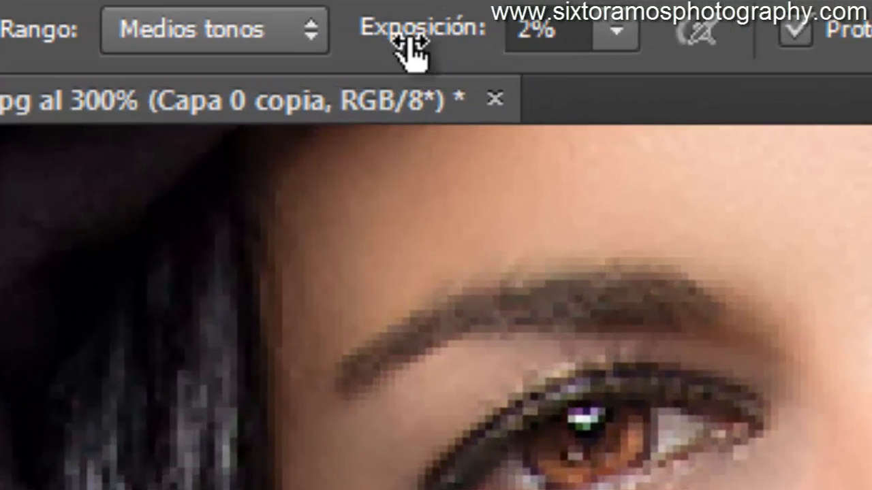
drag(407, 43, 498, 60)
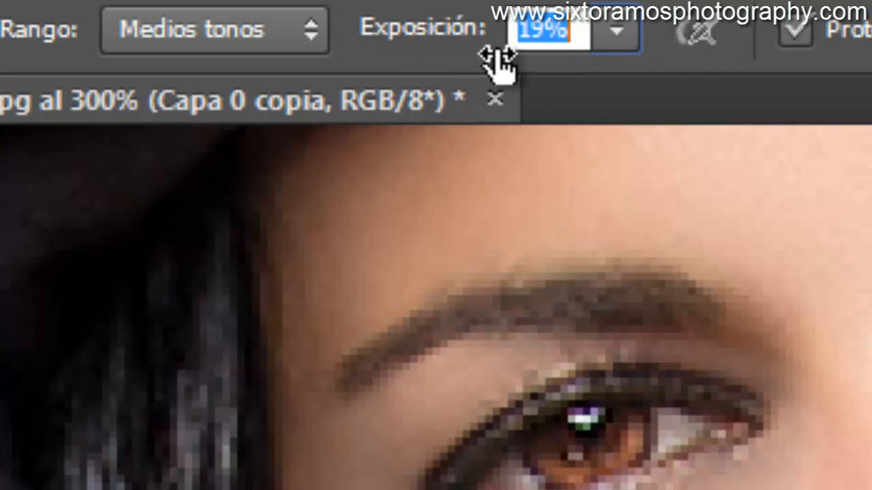
click(282, 44)
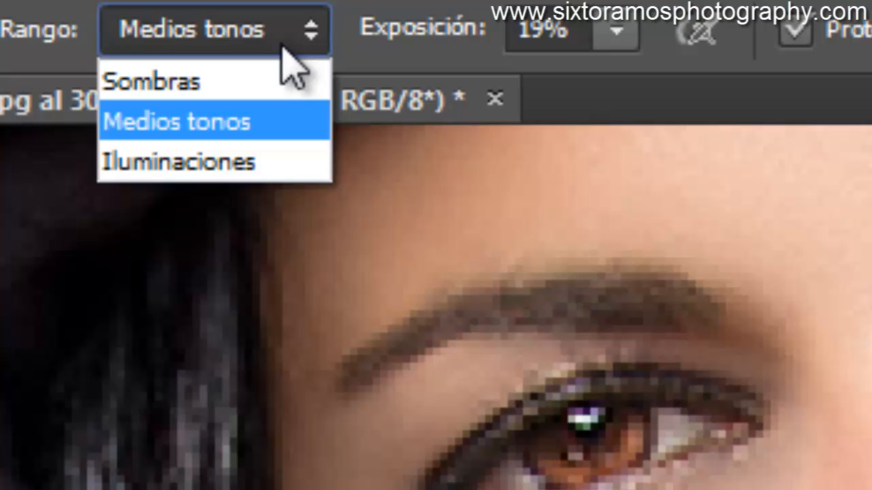
click(283, 47)
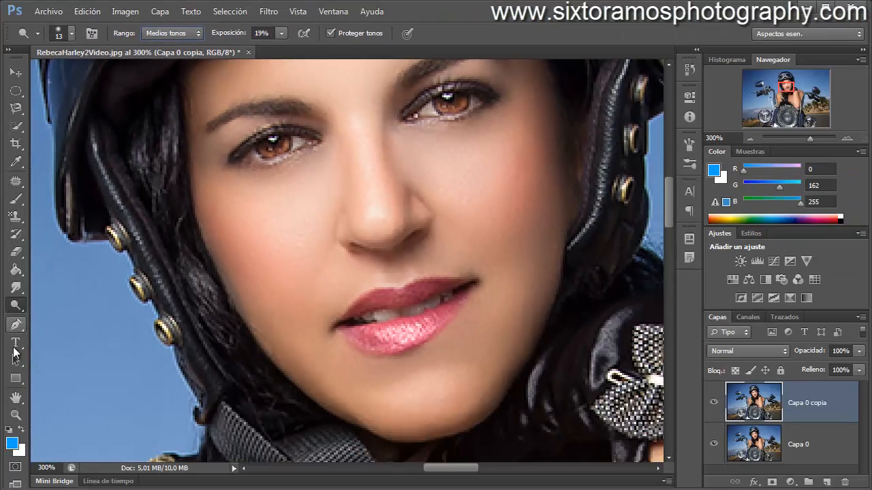
- Lighten the irises of both eyes with a 4 px Dodge brush at 600% zoom
click(17, 415)
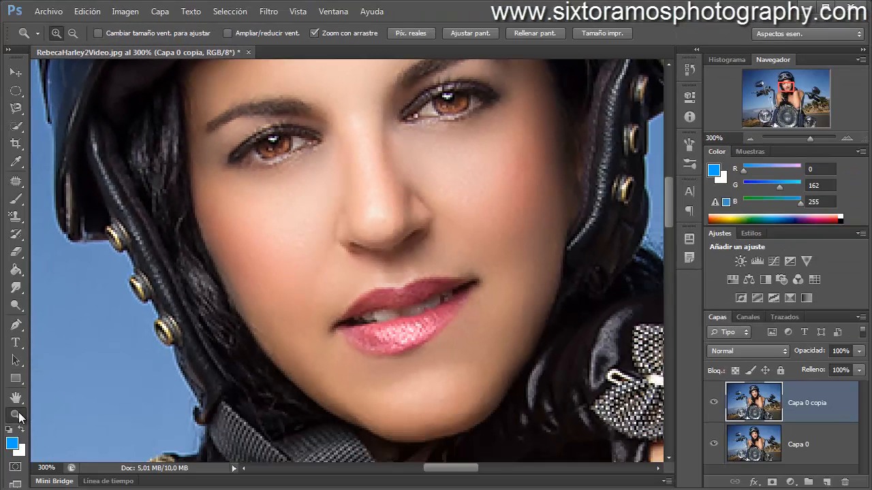
drag(271, 143, 299, 133)
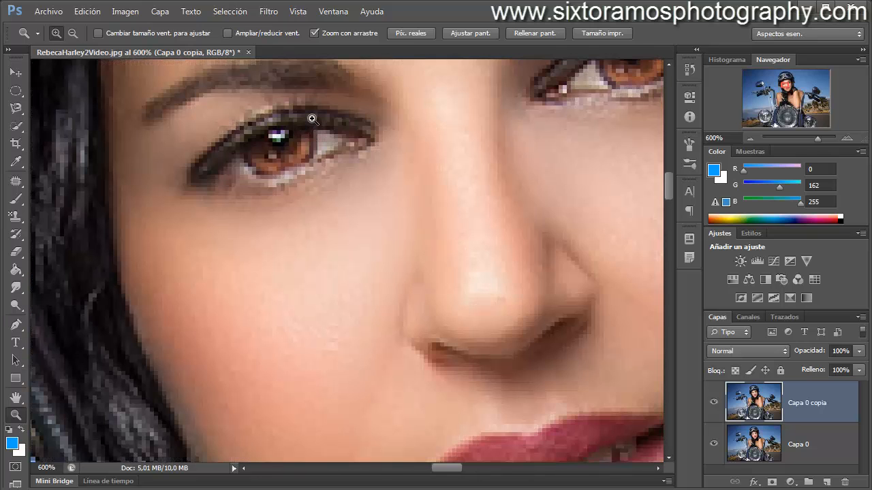
click(15, 306)
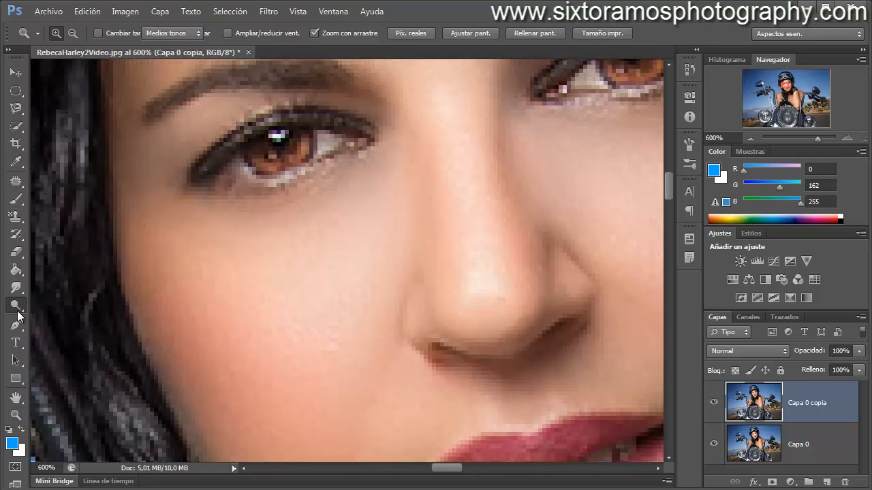
alt+right_click(276, 153)
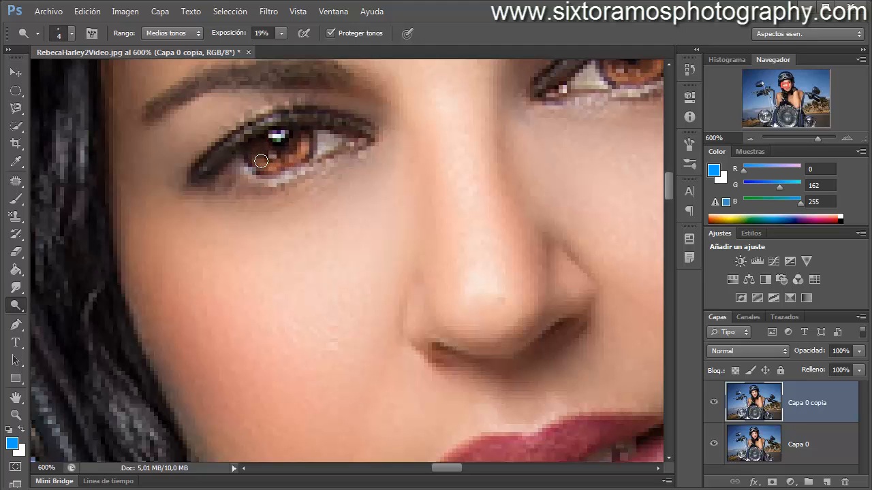
mouse_move(297, 151)
mouse_down()
mouse_move(267, 159)
mouse_move(262, 172)
mouse_up()
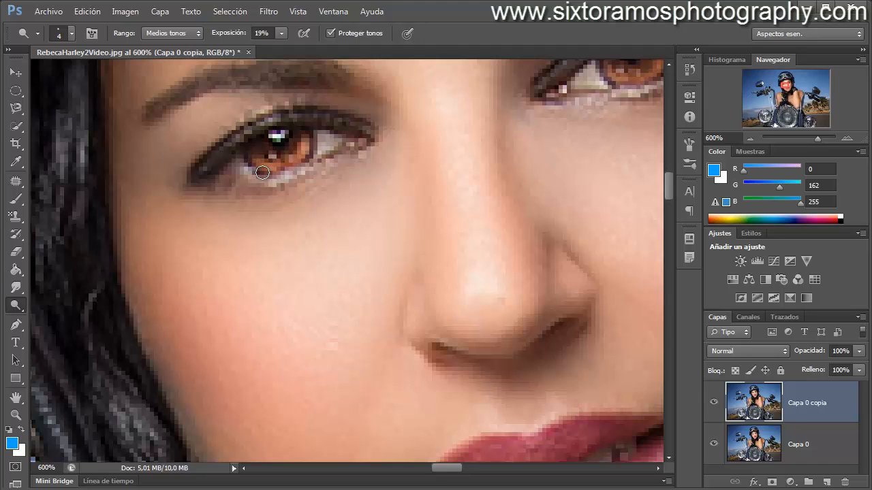
drag(431, 157, 302, 237)
mouse_move(485, 155)
mouse_down()
mouse_move(505, 160)
mouse_move(531, 139)
mouse_move(517, 153)
mouse_move(479, 145)
mouse_move(495, 156)
mouse_move(530, 144)
mouse_up()
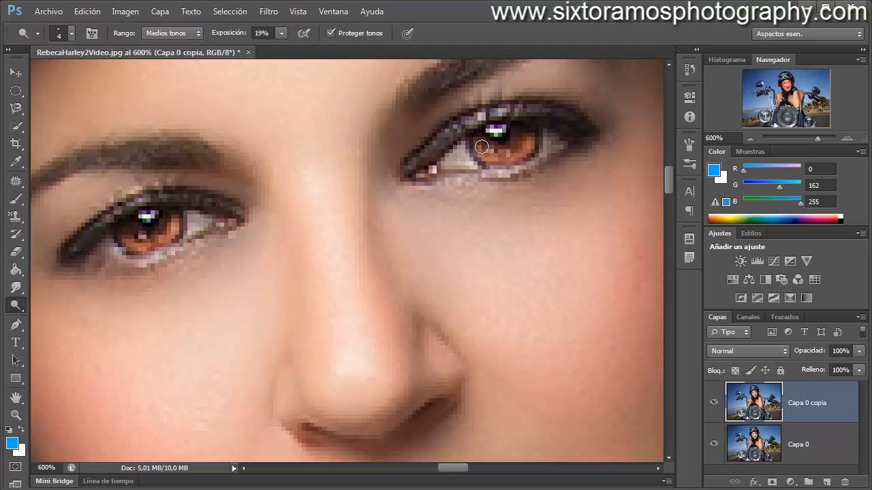
- Compare the lightened eyes with the original at 300% zoom by hiding and showing the layer Capa 0 copia
click(16, 414)
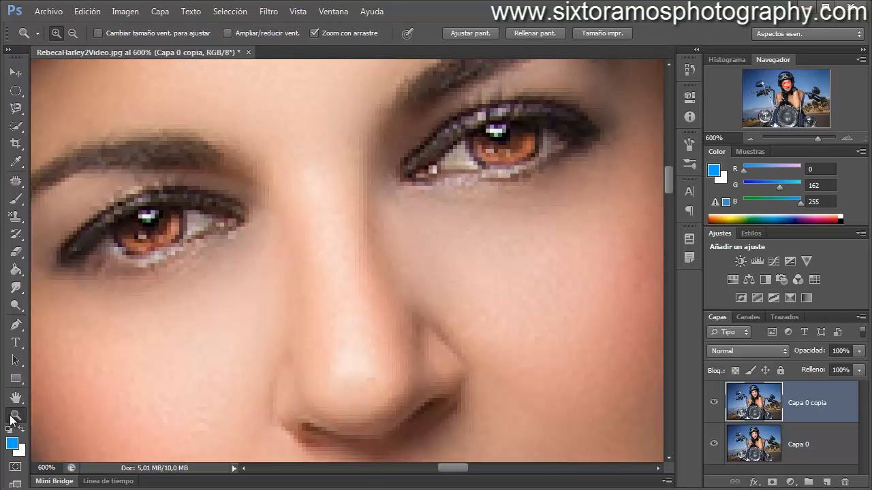
alt+click(350, 295)
alt+click(350, 295)
alt+click(350, 294)
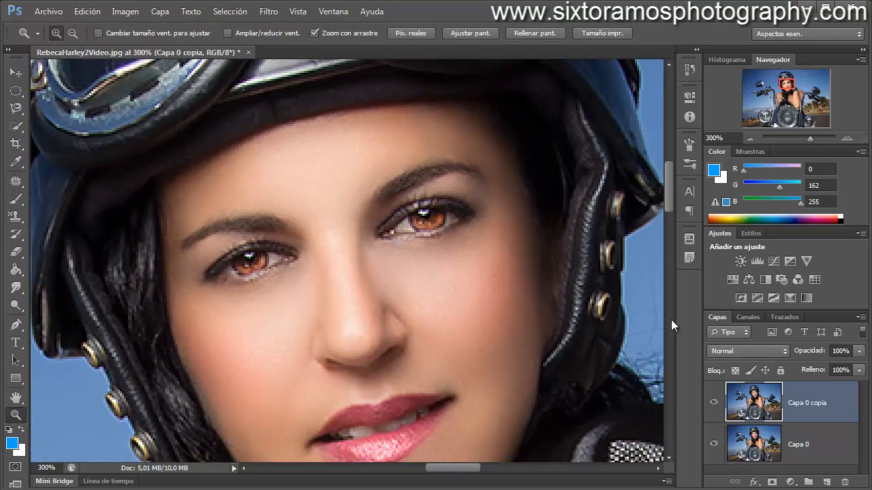
click(713, 404)
click(713, 405)
click(713, 404)
click(713, 404)
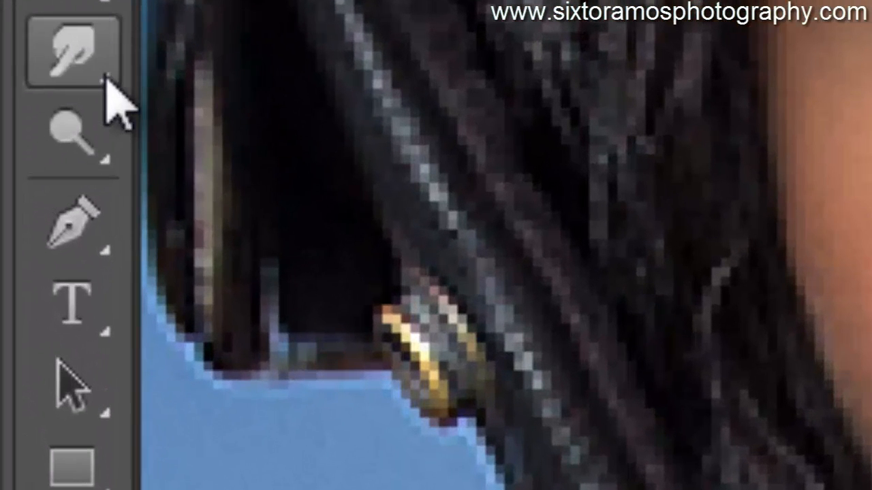
- Choose the Burn tool (Subexponer) and set its exposure (Exposición) to 19%, with the face at 500% zoom
click(72, 194)
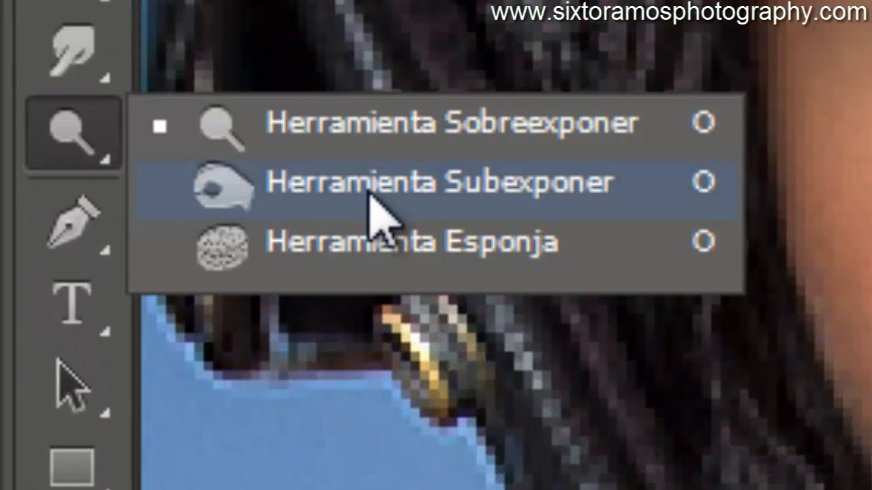
click(379, 204)
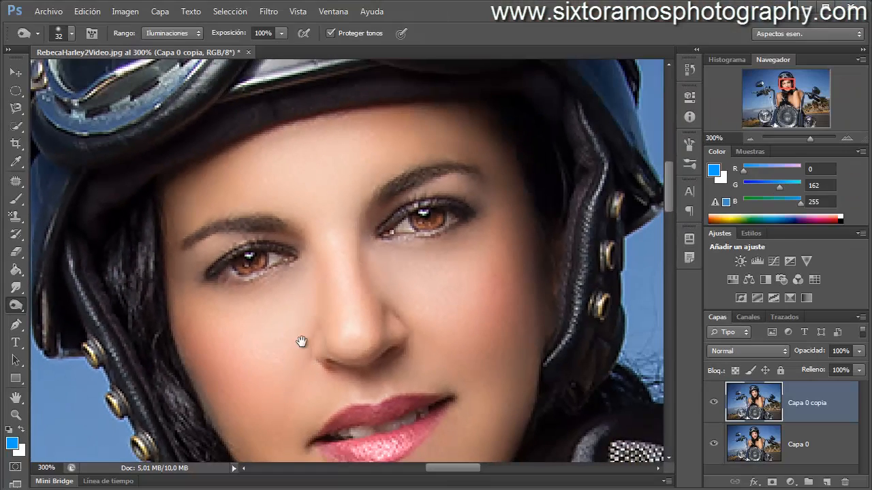
drag(302, 341, 275, 283)
click(15, 415)
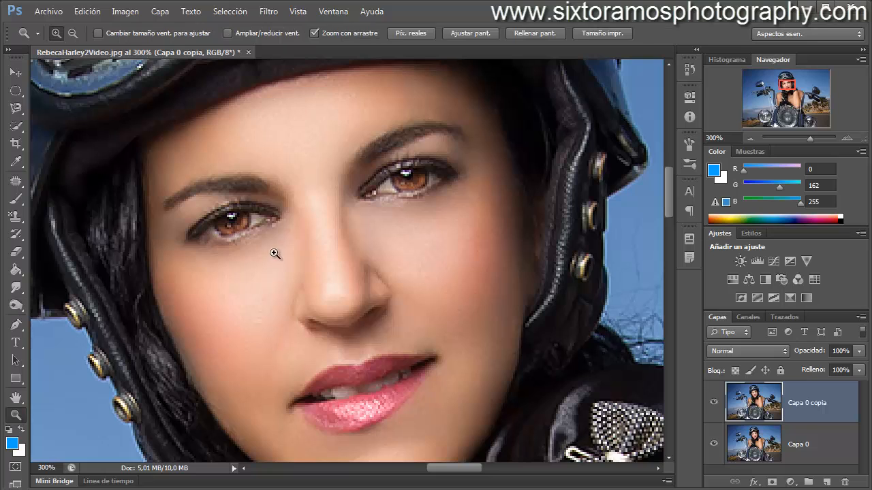
click(322, 244)
click(322, 243)
click(322, 244)
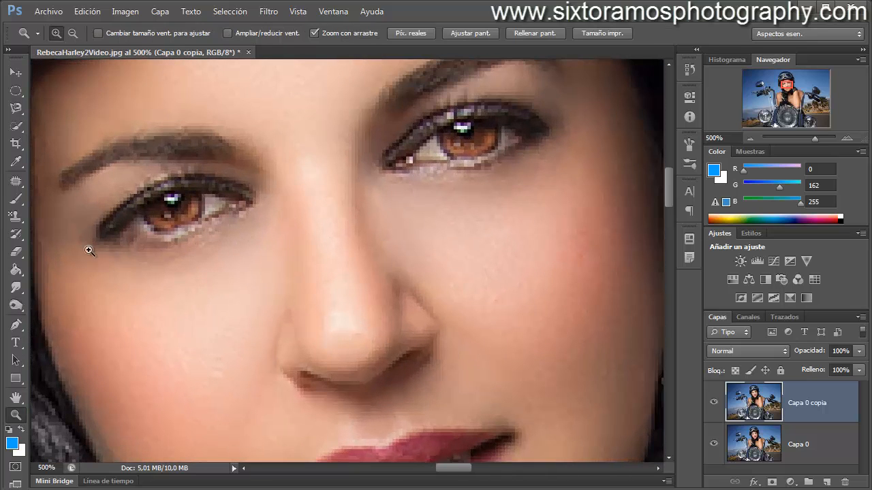
click(17, 303)
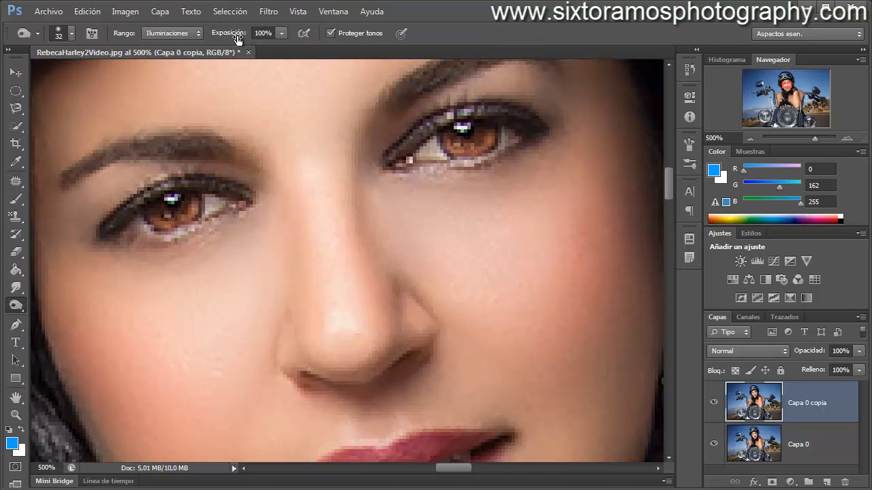
drag(238, 39, 216, 41)
drag(181, 45, 218, 37)
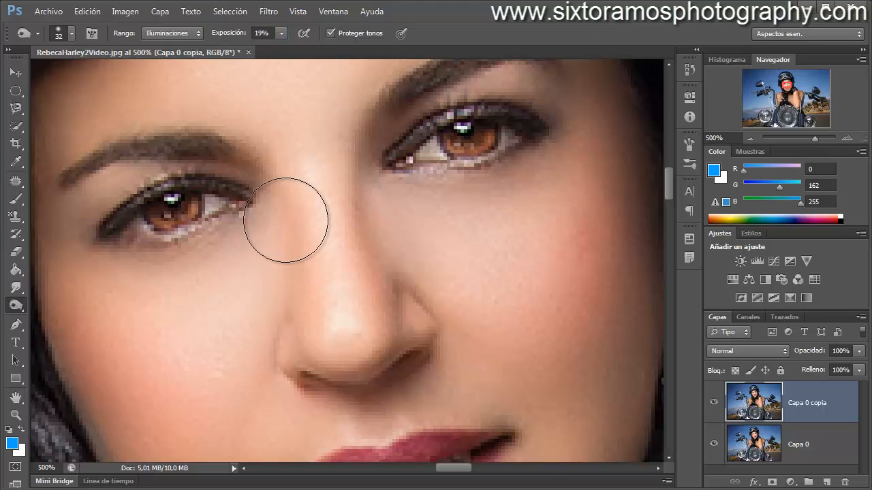
- Darken the sides of the nose and the cheek crease beside it with a soft Burn brush of 7 to 12 px
drag(283, 217, 240, 214)
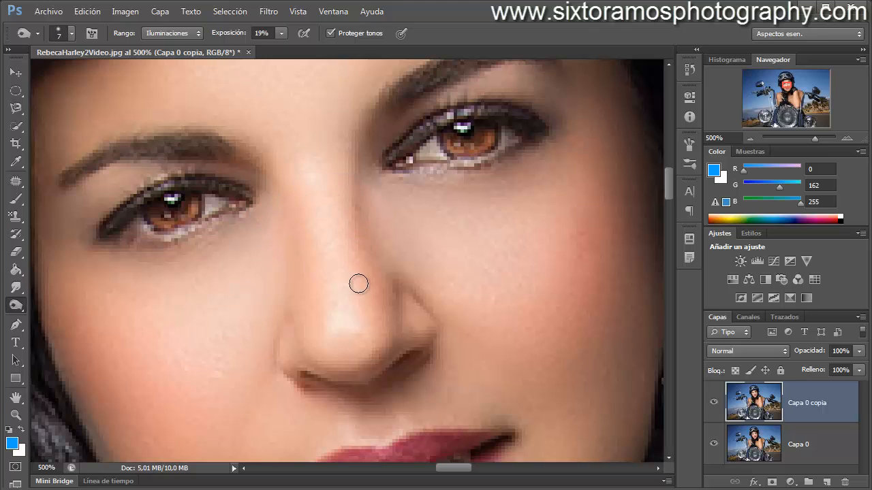
mouse_move(268, 177)
mouse_down()
mouse_move(302, 304)
mouse_move(265, 154)
mouse_move(307, 324)
mouse_move(303, 317)
mouse_move(295, 335)
mouse_up()
drag(407, 311, 425, 227)
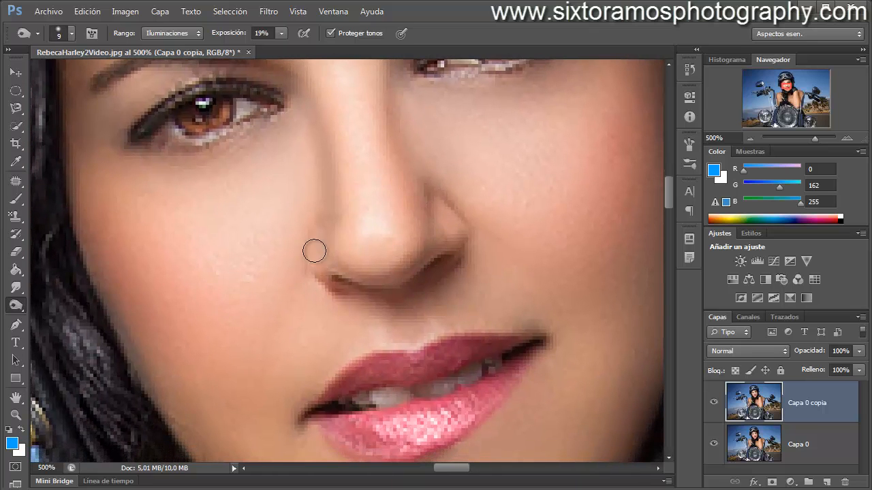
alt+right_click(308, 247)
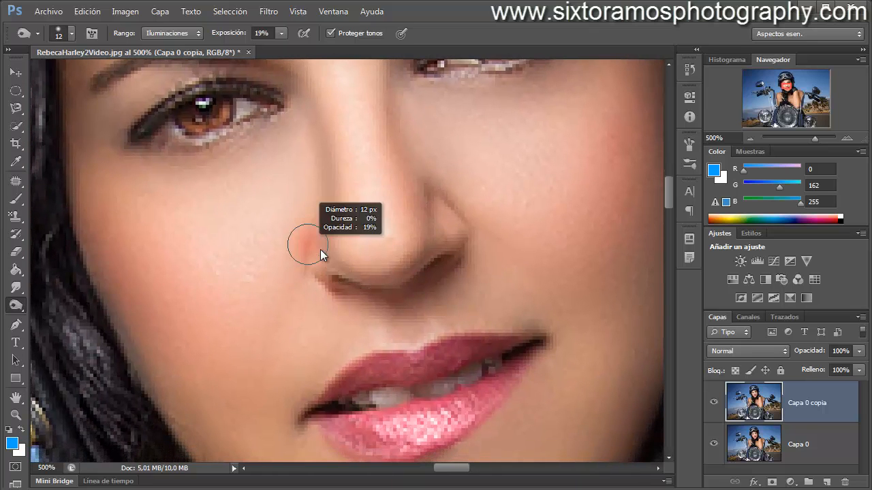
drag(309, 233, 312, 376)
drag(385, 280, 457, 377)
drag(236, 358, 169, 139)
- Darken the lower lip's edge with a 5 px Burn brush and the inner eye corners beside the nose with 12 to 16 px
alt+right_click(418, 363)
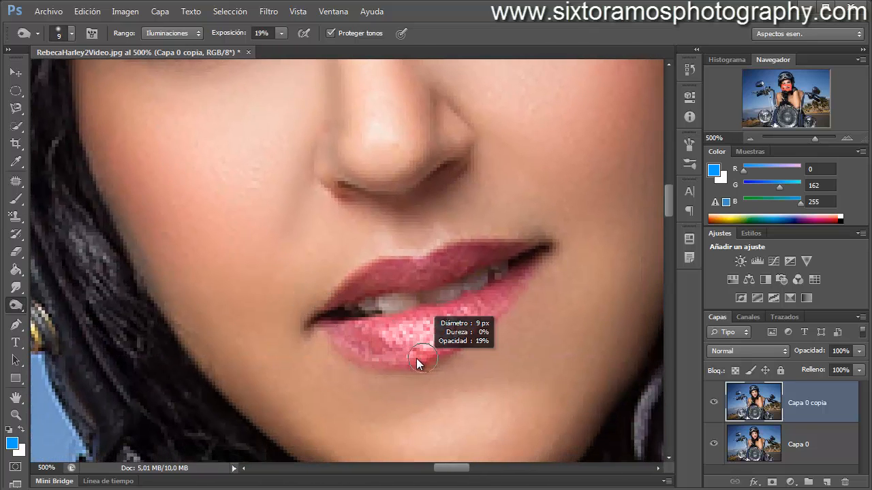
mouse_move(343, 358)
mouse_down()
mouse_move(416, 373)
mouse_move(454, 354)
mouse_move(519, 293)
mouse_up()
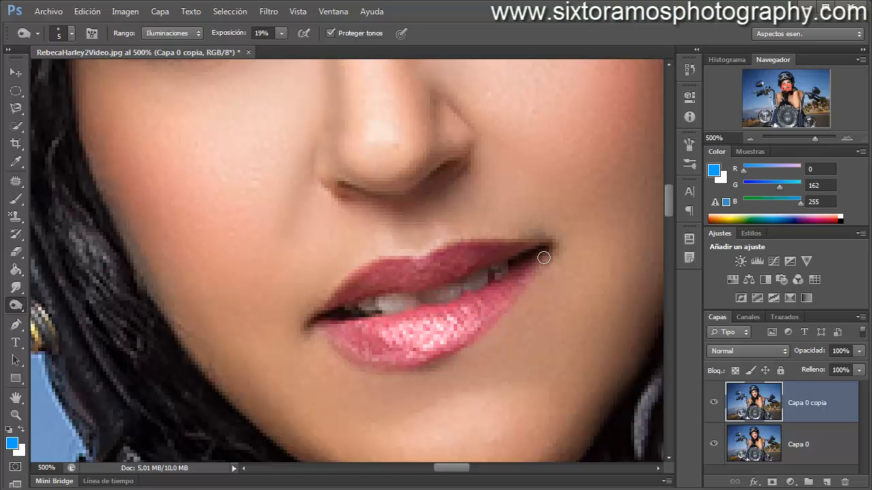
drag(526, 198, 467, 350)
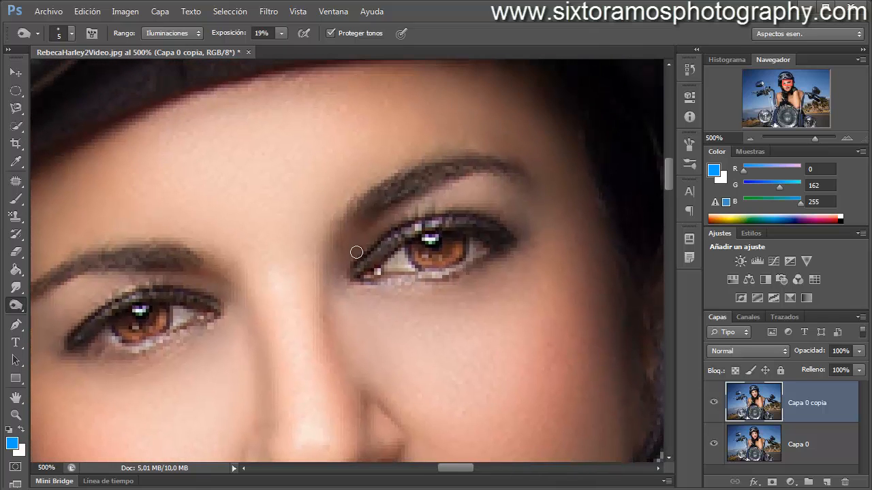
alt+right_click(357, 252)
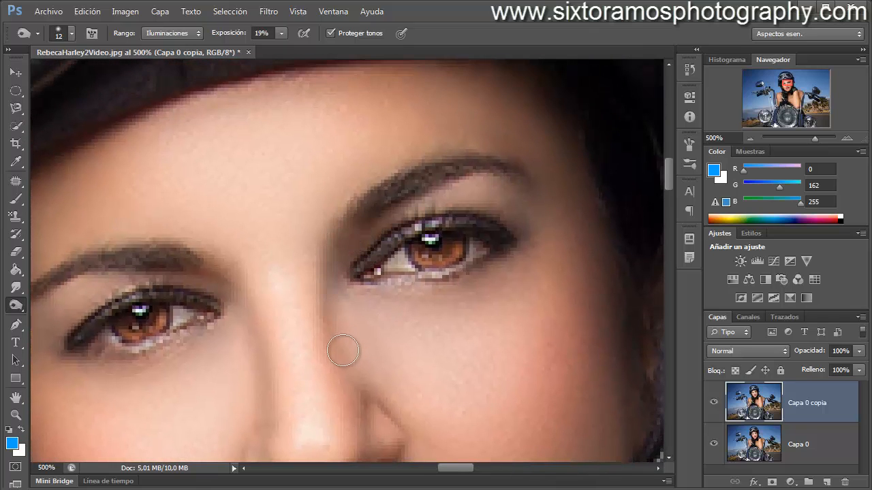
drag(436, 346, 432, 151)
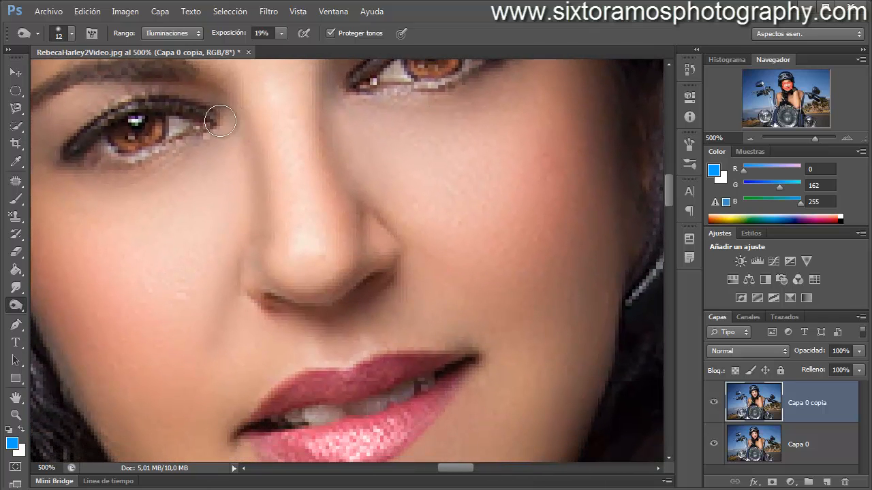
alt+right_click(224, 123)
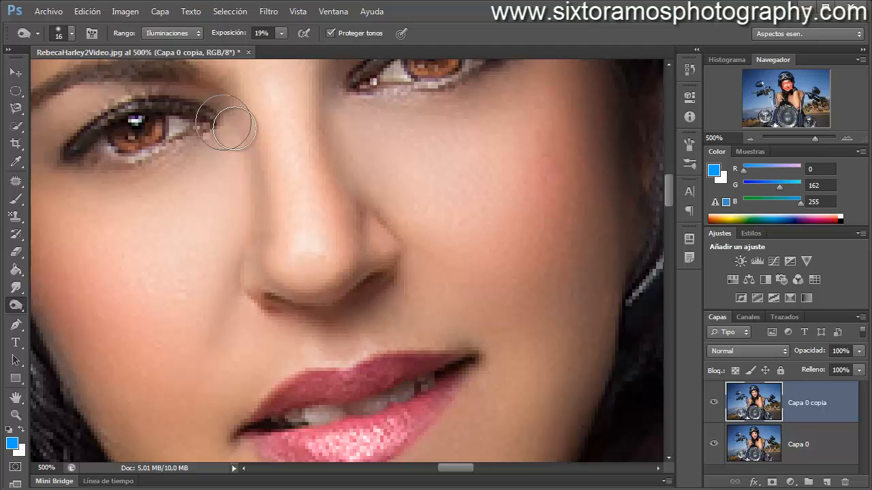
- Compare the burned face with the original at 100% zoom by toggling the visibility of the layer Capa 0 copia
click(15, 414)
alt+click(349, 284)
alt+click(349, 284)
alt+click(349, 284)
alt+click(349, 284)
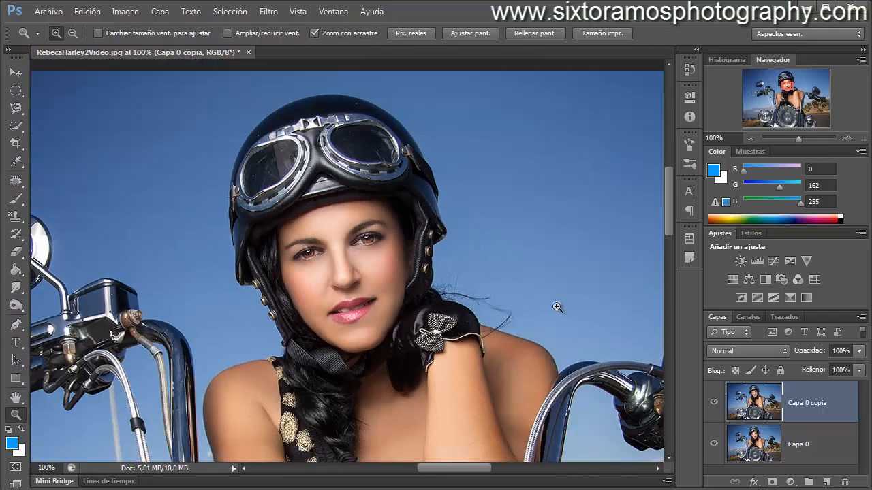
click(391, 277)
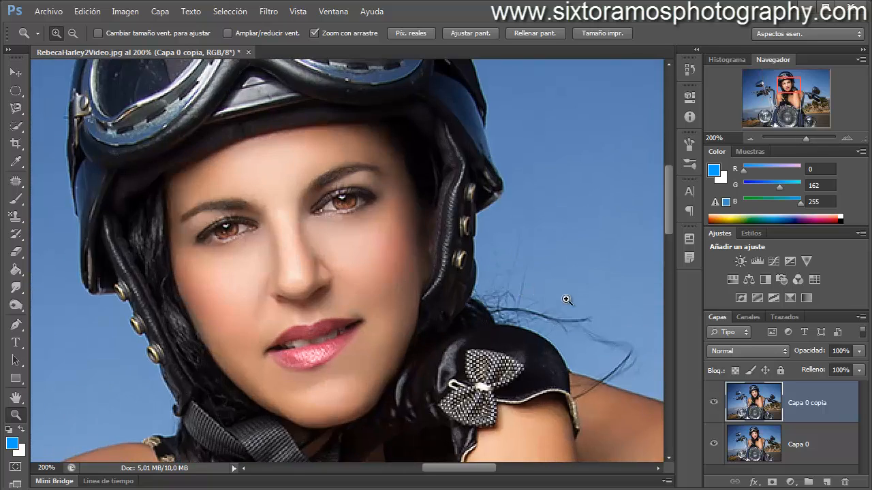
alt+click(366, 249)
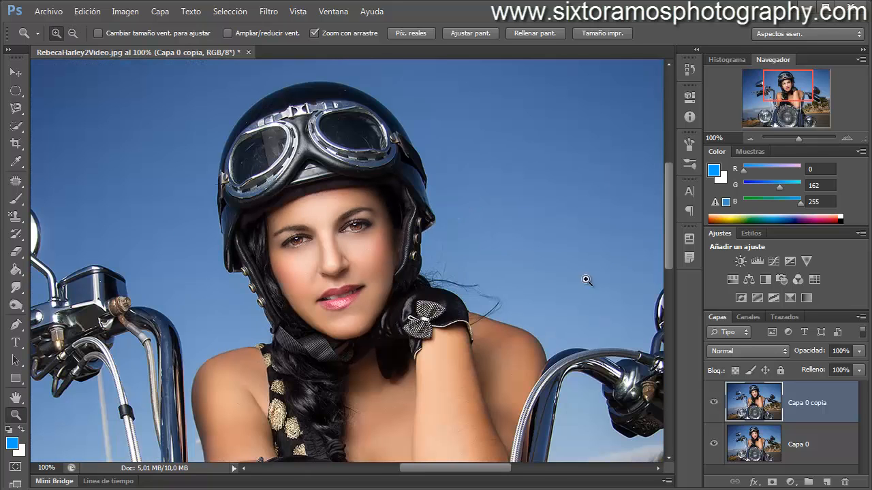
click(715, 404)
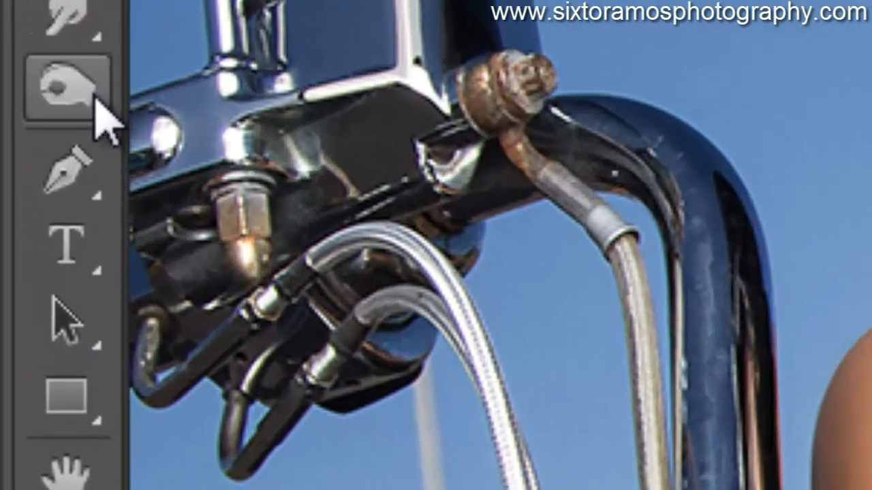
- Show the Dodge, Burn and Sponge tool group, pass over the Pen tool and choose the Type tool
right_click(95, 101)
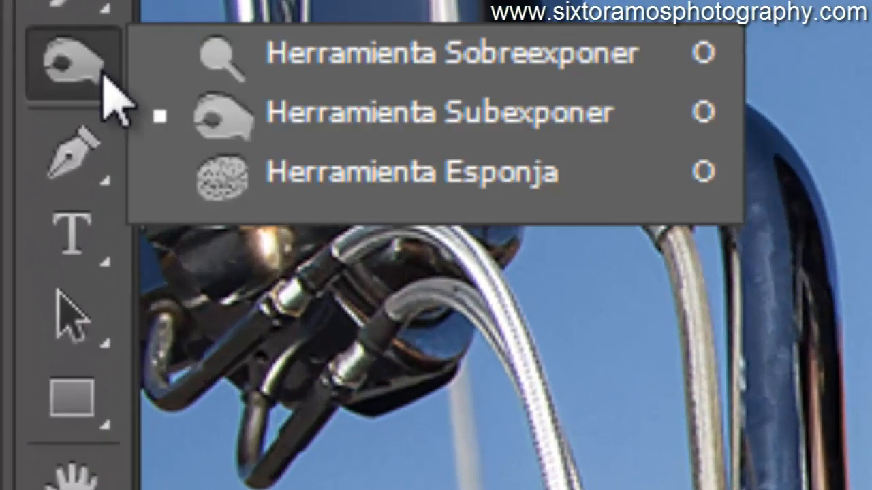
click(75, 174)
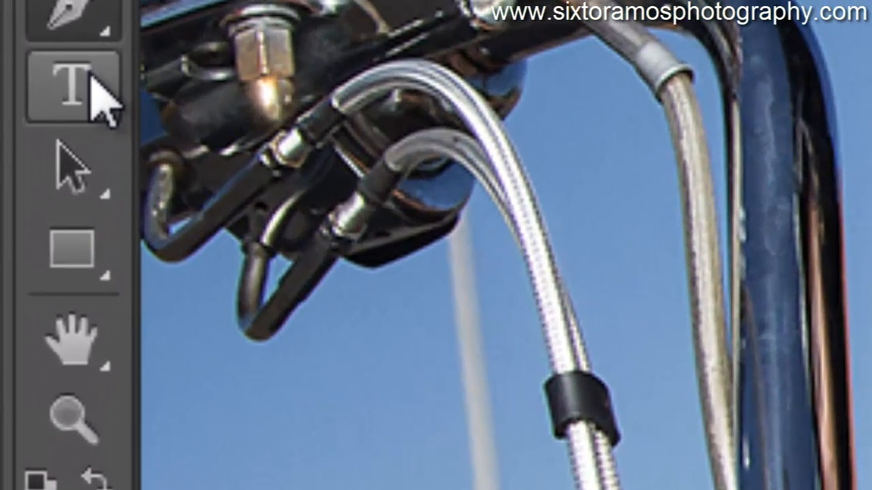
click(92, 76)
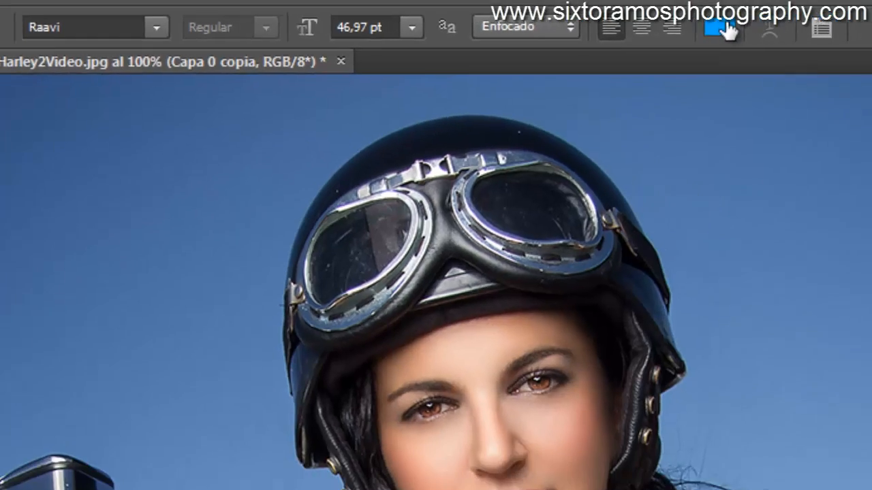
- Set the text color to white (ffffff)
click(843, 25)
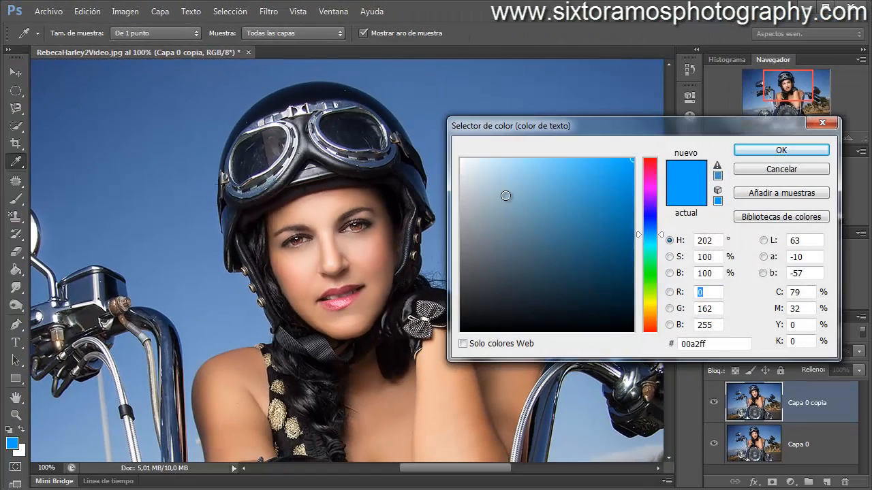
click(461, 159)
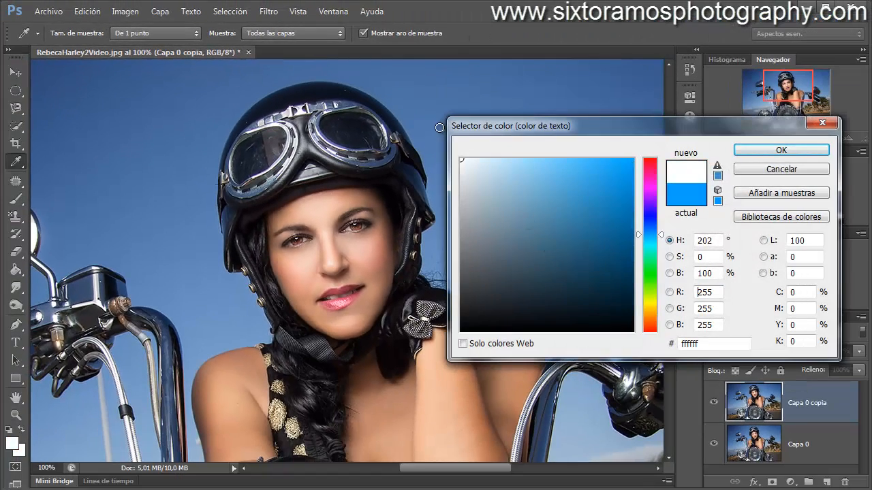
click(754, 151)
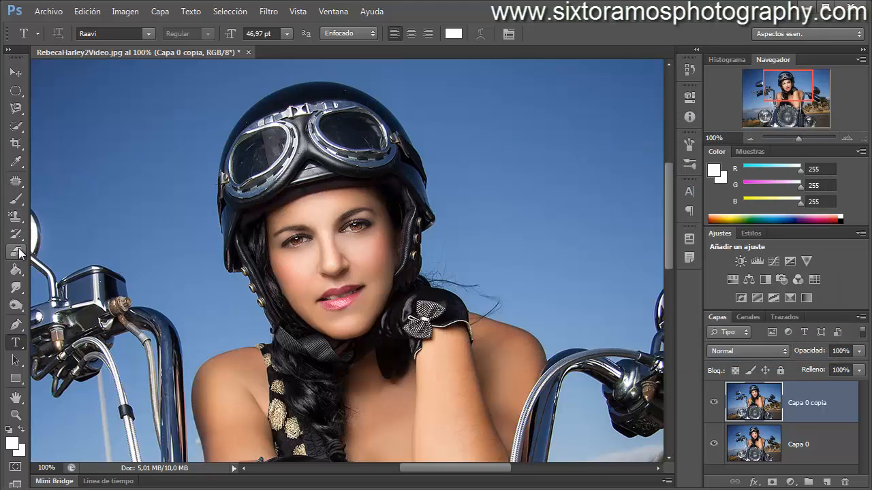
- Add the text "Motorbike Girl" in the sky beside the helmet using the Raavi font at 46,97 pt
click(475, 162)
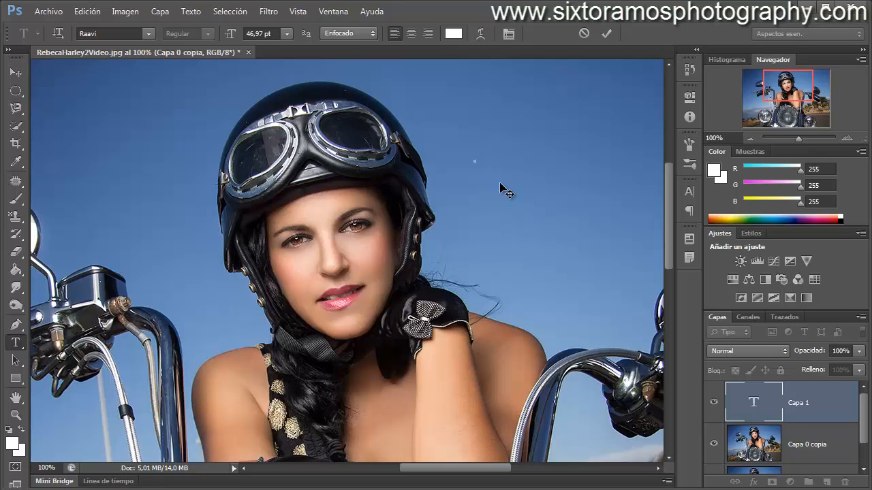
text(Motorbike)
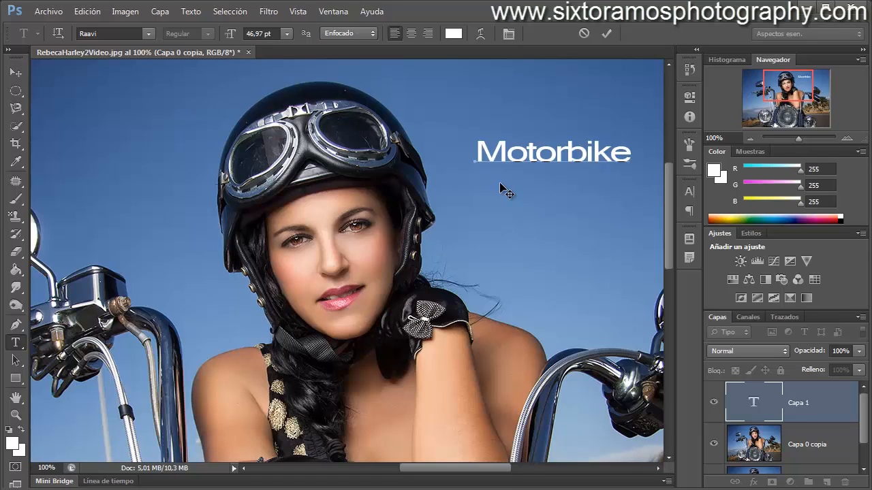
text( Girl)
- Move the "Motorbike Girl" text into the sky near the photo's upper right corner
click(15, 72)
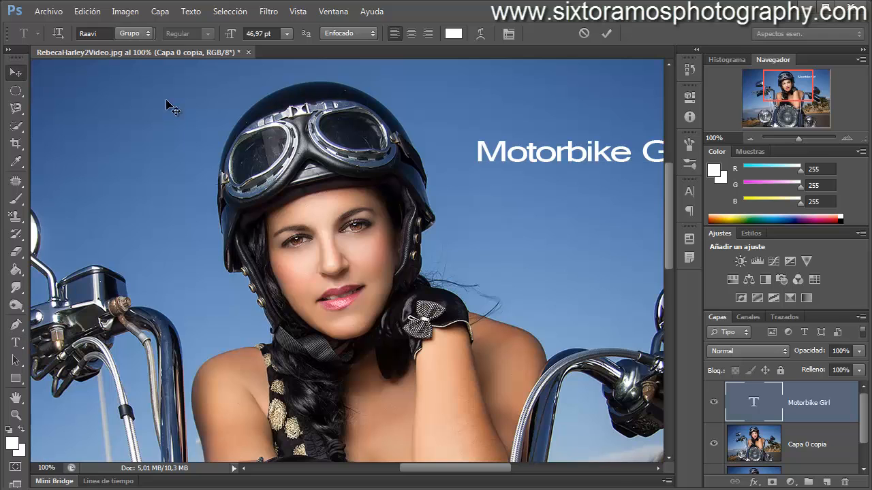
drag(502, 166, 457, 116)
click(15, 414)
alt+click(306, 250)
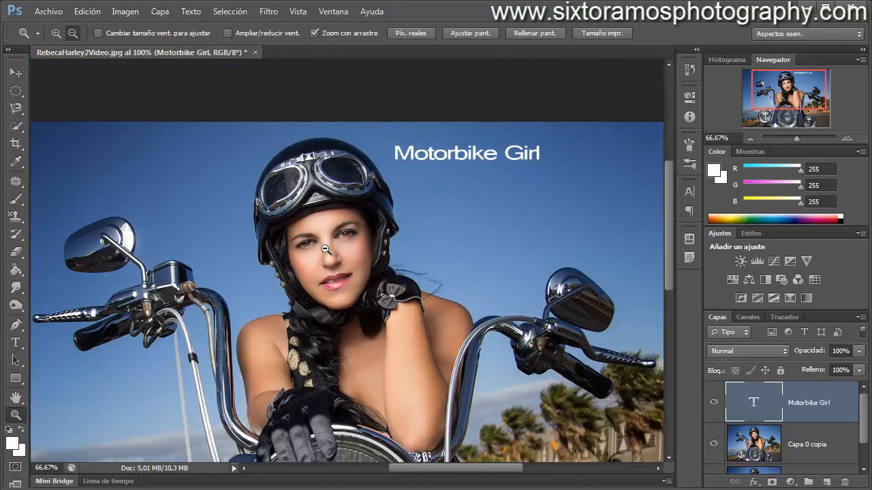
alt+click(318, 205)
click(15, 72)
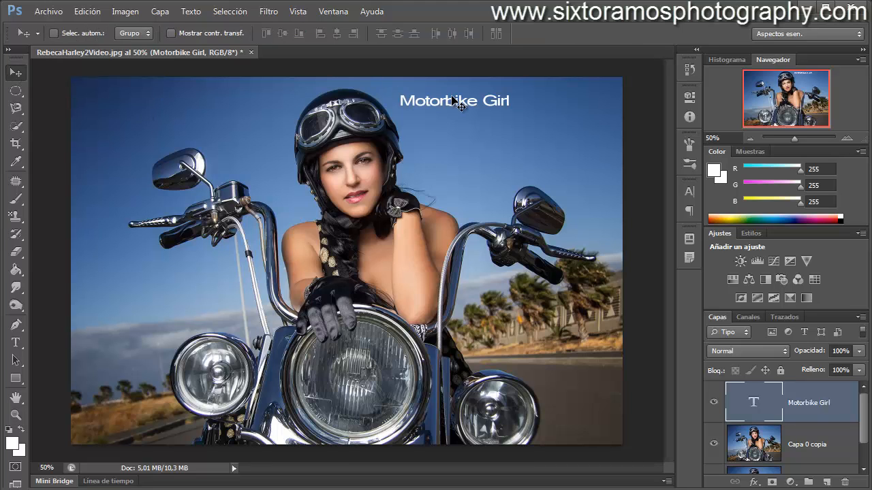
drag(472, 107, 553, 115)
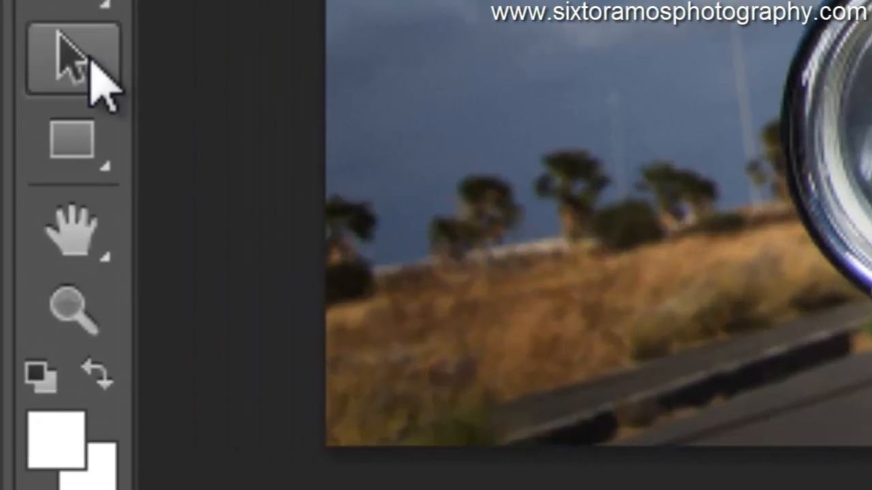
- Show the Path Selection, Rectangle and Hand tool groups and choose the Hand tool
click(92, 78)
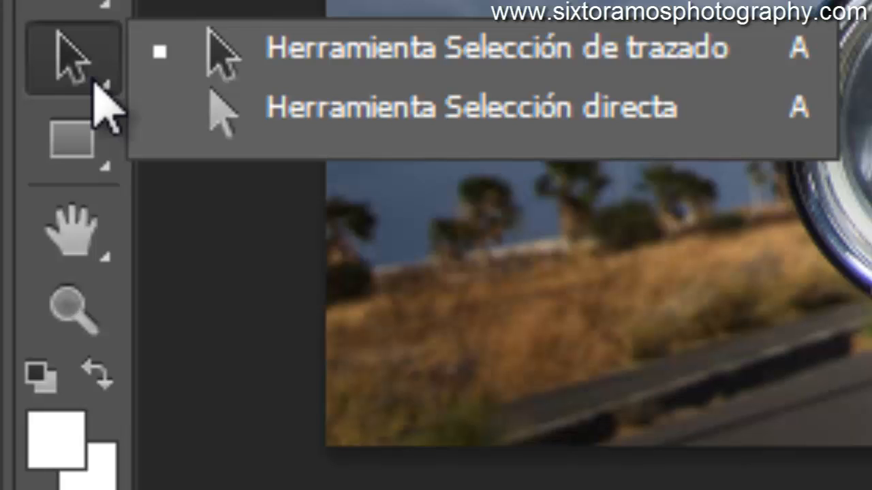
click(80, 78)
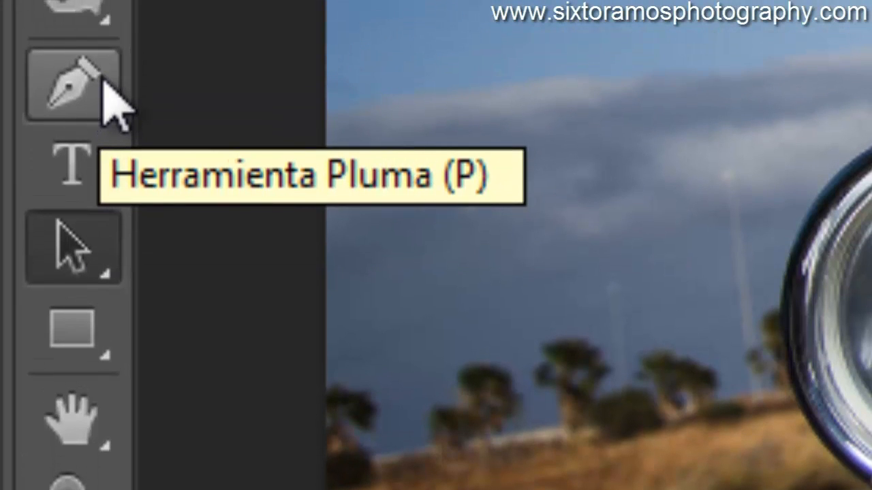
click(92, 334)
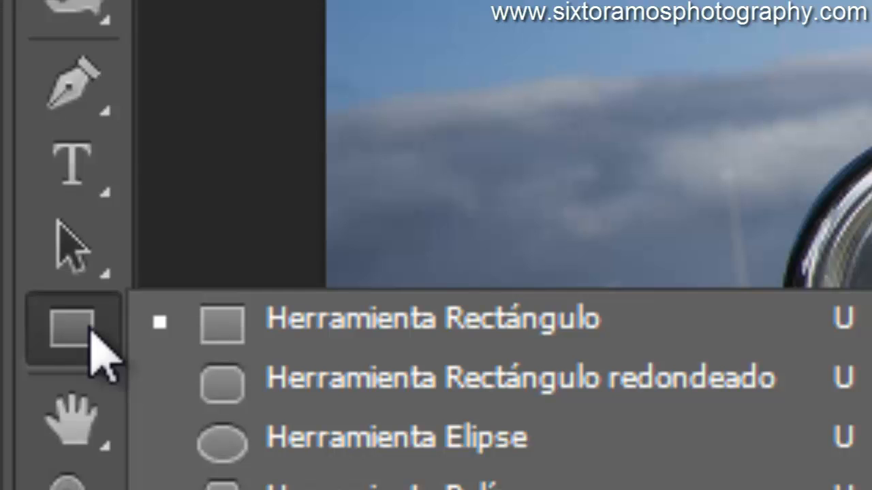
click(90, 329)
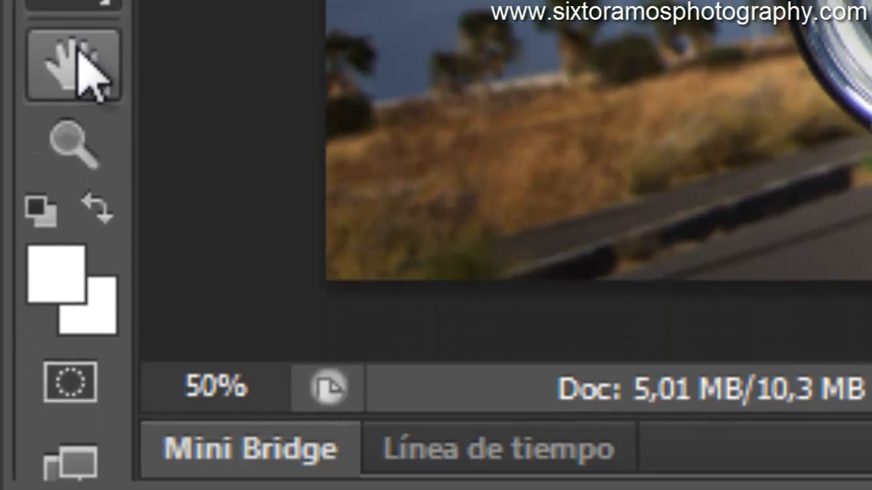
click(75, 69)
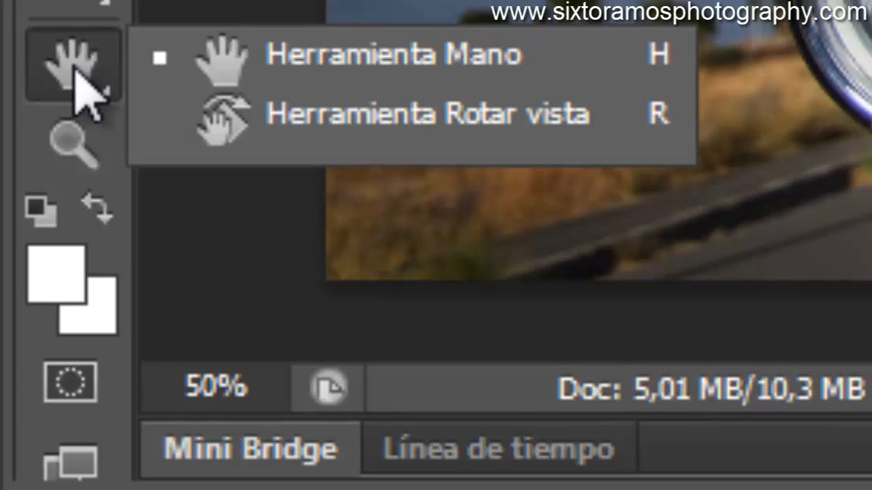
click(266, 62)
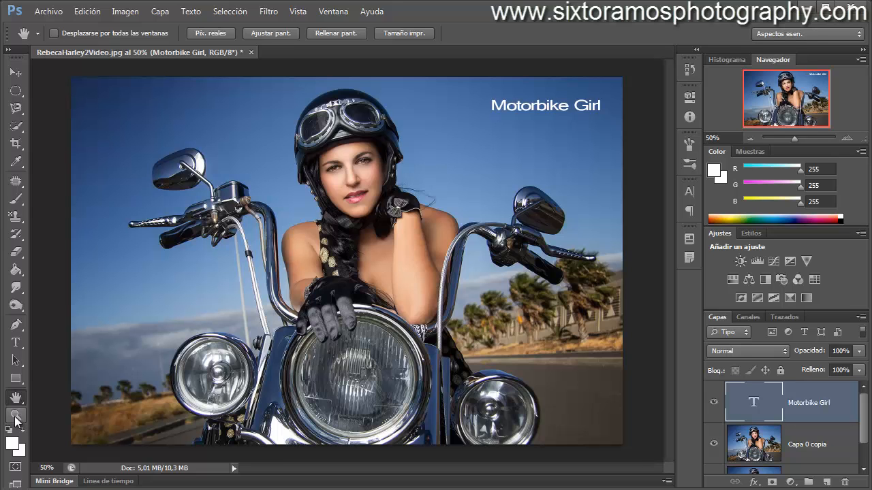
- Examine the photo at 100% zoom with the Hand tool, moving across the face, handlebars, mirrors and headlights
click(17, 416)
click(318, 246)
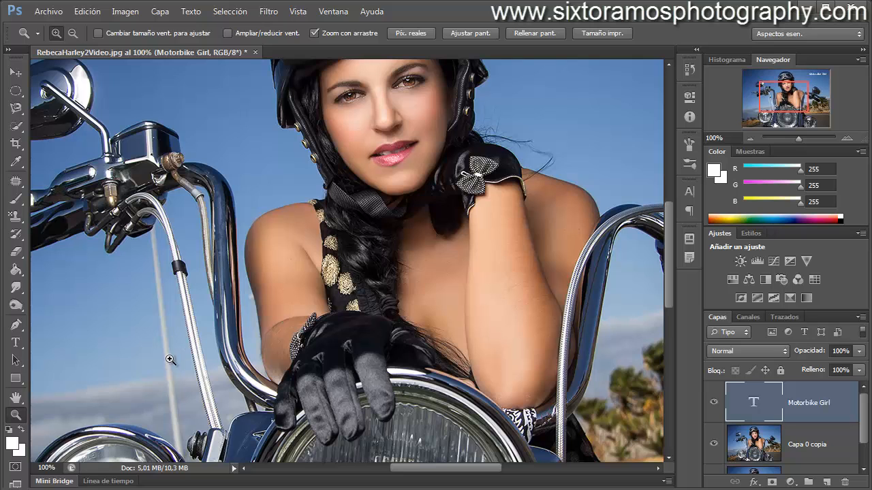
click(20, 393)
drag(184, 136, 183, 214)
drag(401, 167, 136, 115)
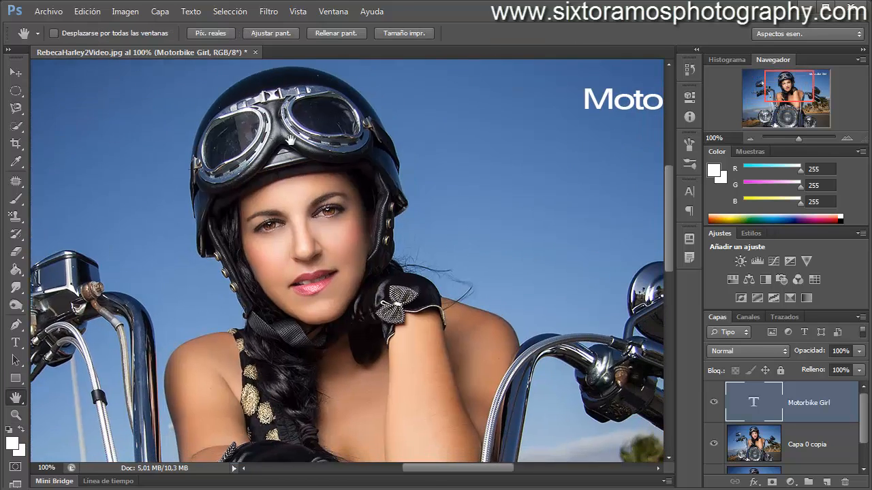
drag(452, 201, 397, 269)
drag(496, 275, 456, 140)
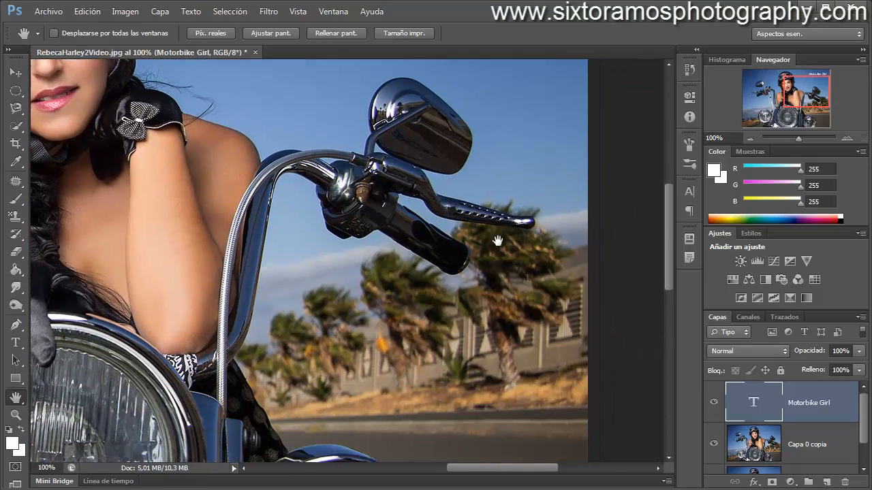
drag(422, 266, 496, 208)
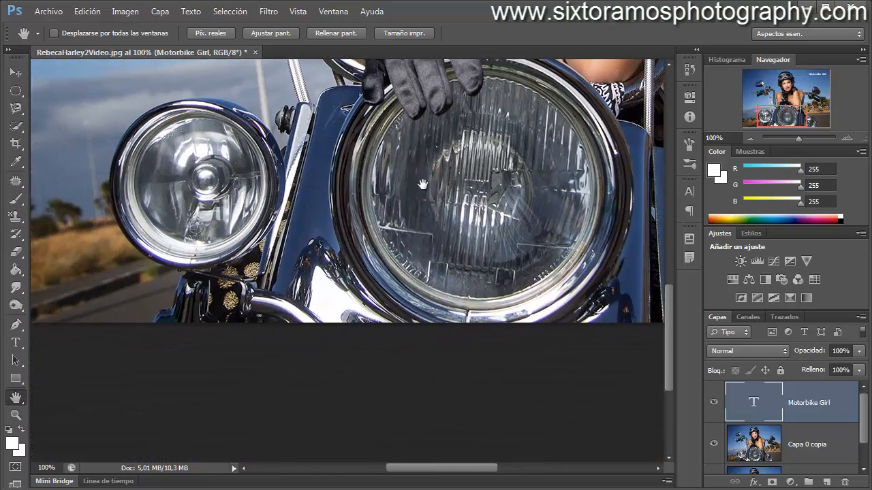
drag(420, 183, 436, 293)
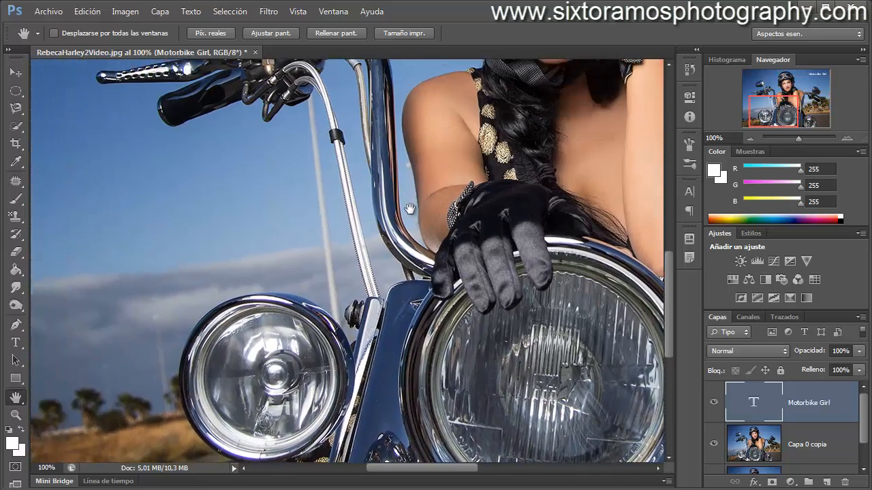
drag(408, 210, 424, 317)
drag(413, 243, 320, 272)
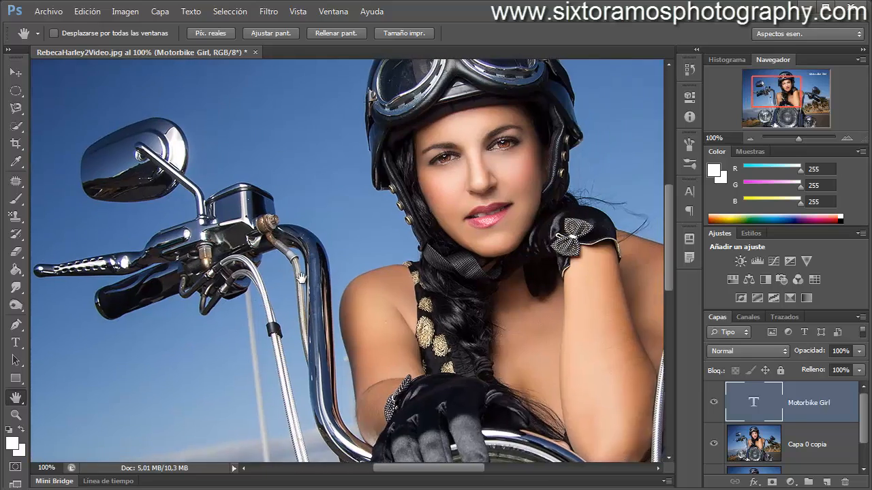
drag(397, 239, 368, 220)
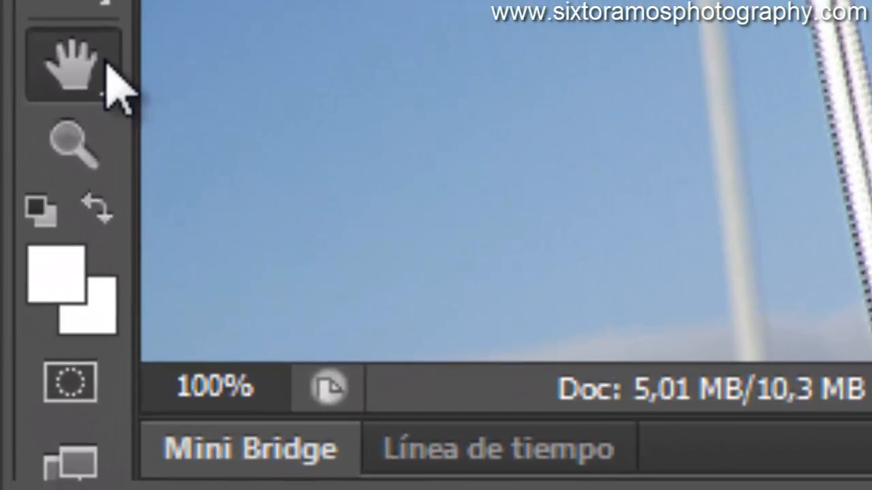
- Rotate the canvas view to 13° with the Rotate View tool so the face stands upright
right_click(109, 86)
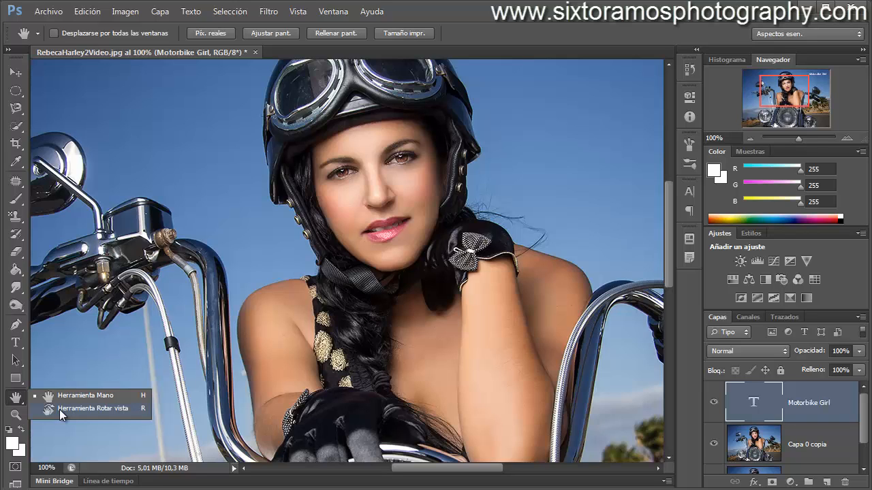
click(60, 409)
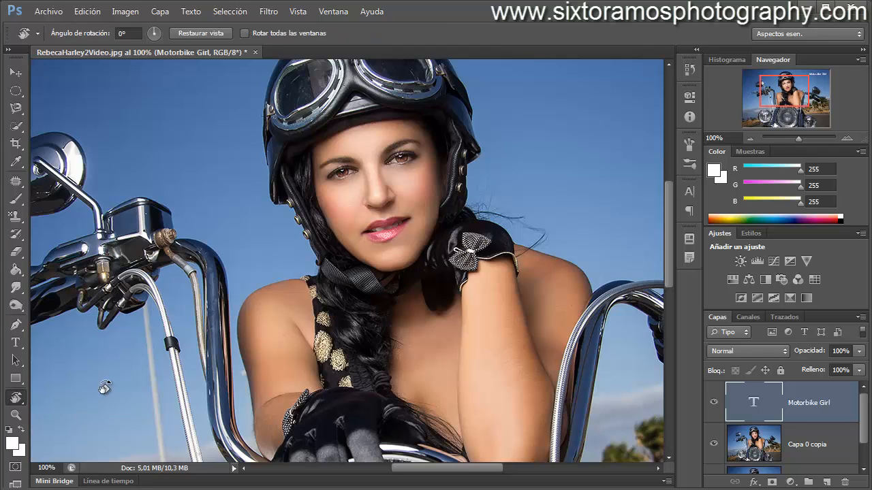
drag(386, 235, 410, 237)
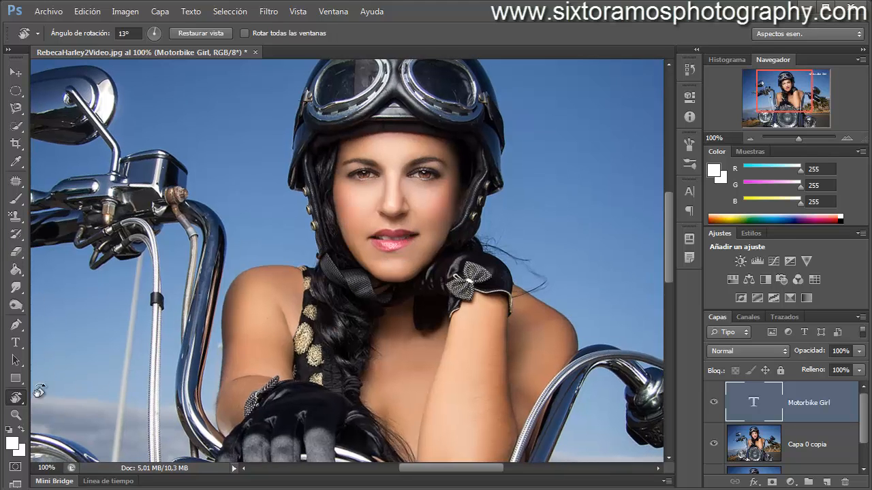
- Add a new empty layer above the text layer for brush work on the lips at 400% zoom
click(15, 414)
click(400, 248)
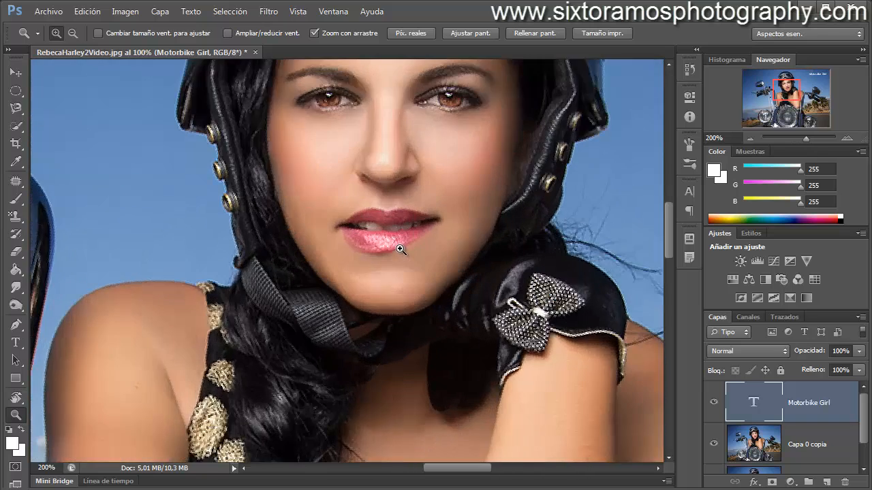
click(401, 249)
click(16, 198)
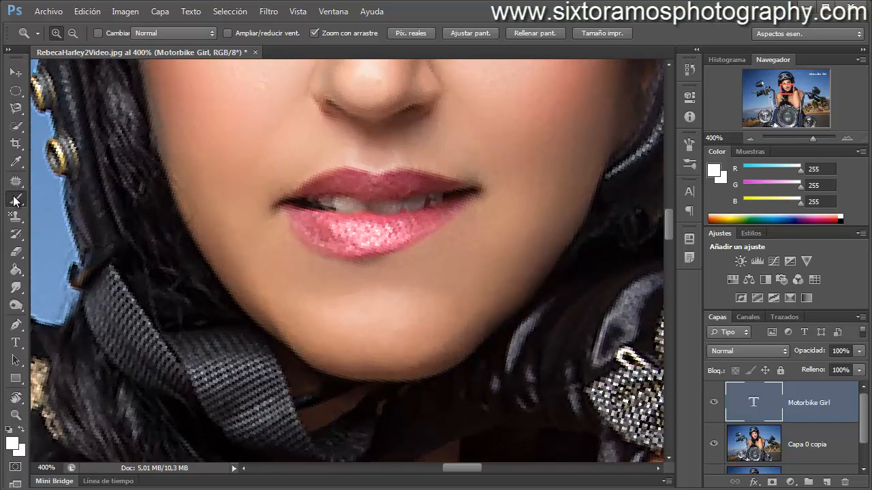
click(826, 481)
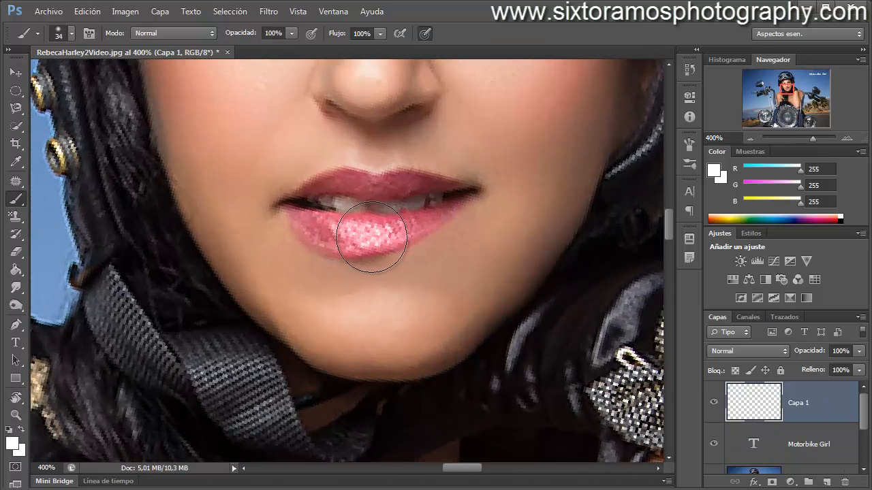
- Paint soft white highlights on the lower lip and the upper lip's edge with a 3 to 6 px Brush at 6% opacity
alt+right_click(371, 237)
drag(362, 241, 330, 237)
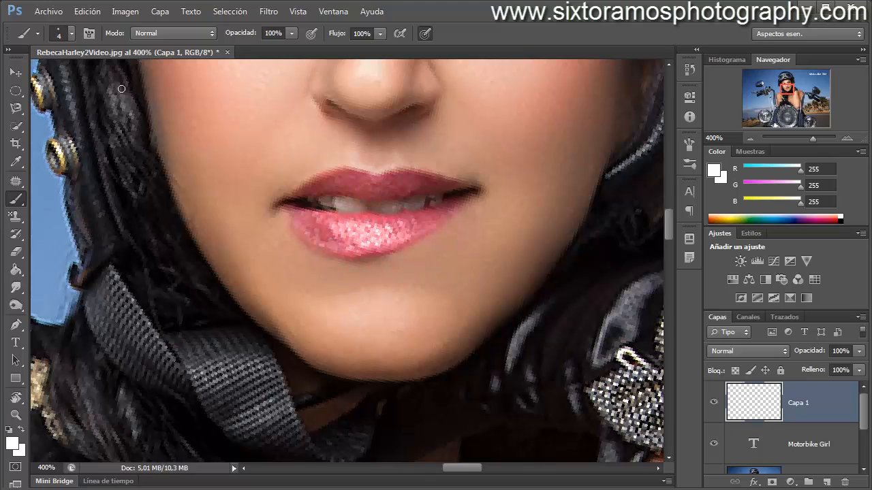
drag(245, 34, 181, 35)
drag(325, 203, 327, 203)
drag(336, 231, 382, 233)
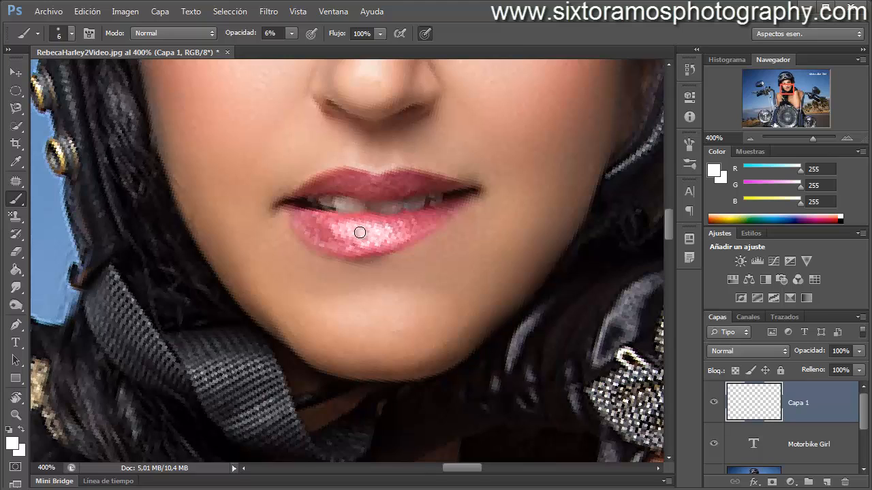
drag(377, 170, 363, 172)
- Compare the lips with and without the painted highlights by toggling the visibility of the layer Capa 1
click(714, 404)
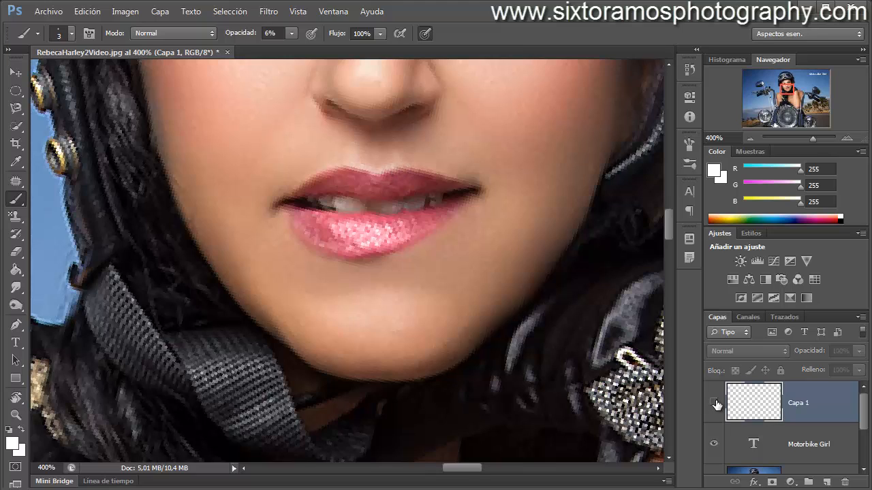
click(714, 404)
click(714, 404)
click(715, 403)
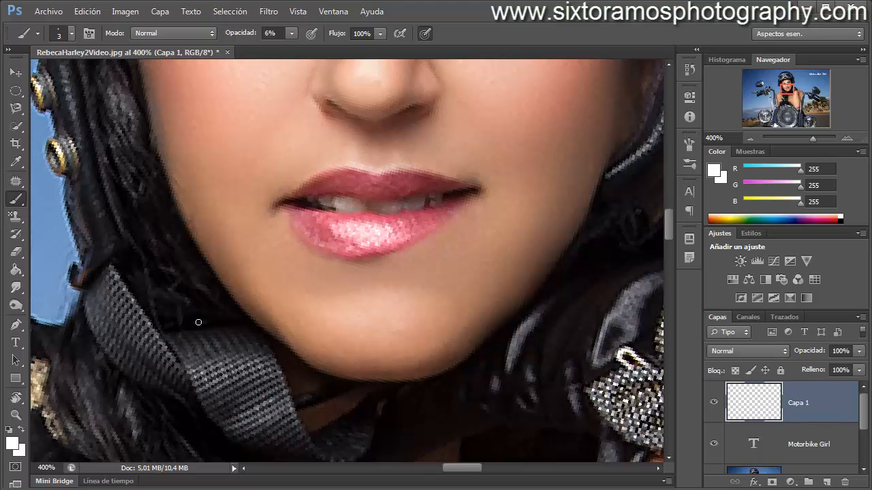
- Zoom out to 33.33% and turn the canvas view back to 0° with the Rotate View tool
click(15, 414)
alt+click(295, 265)
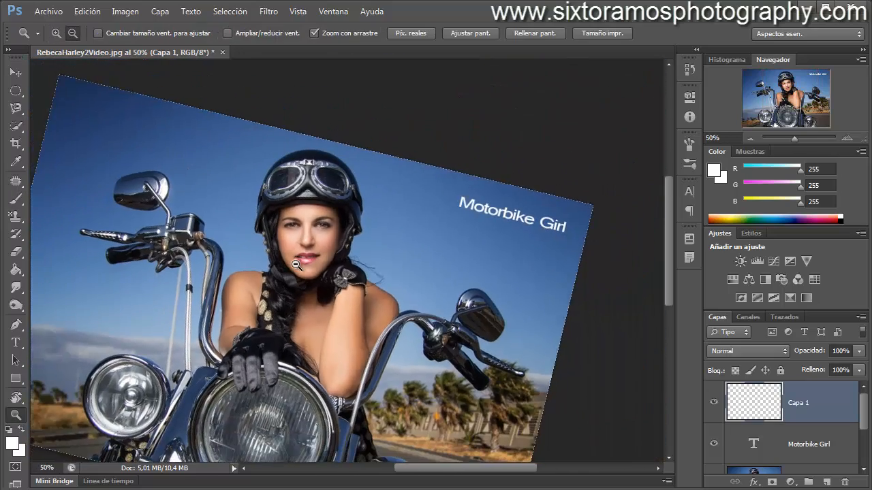
alt+click(296, 265)
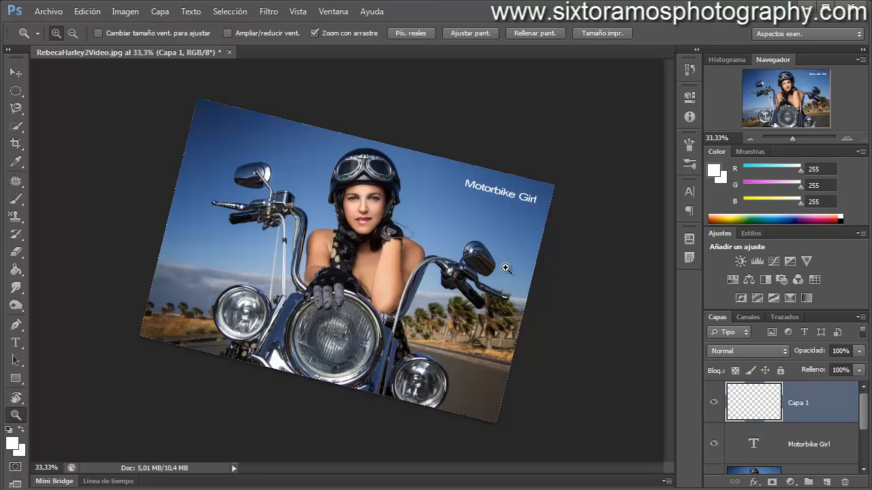
click(18, 403)
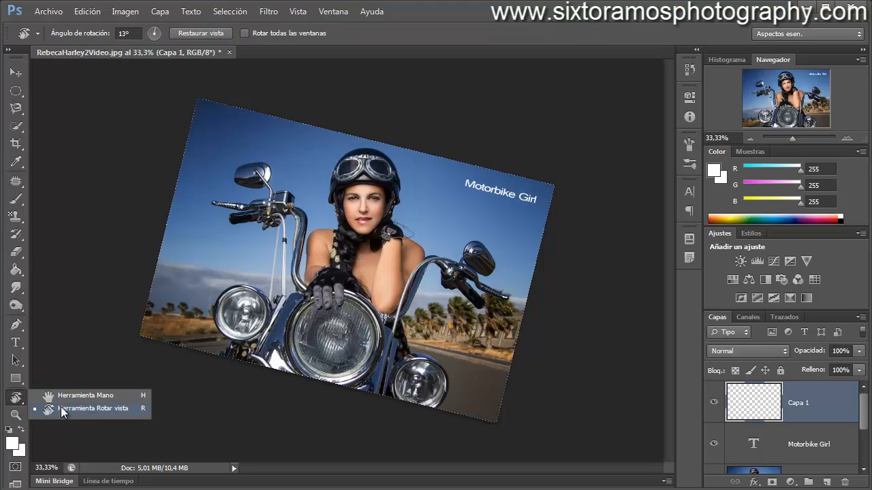
click(62, 412)
mouse_move(291, 245)
mouse_down()
mouse_move(279, 245)
mouse_move(315, 242)
mouse_move(300, 267)
mouse_move(298, 257)
mouse_up()
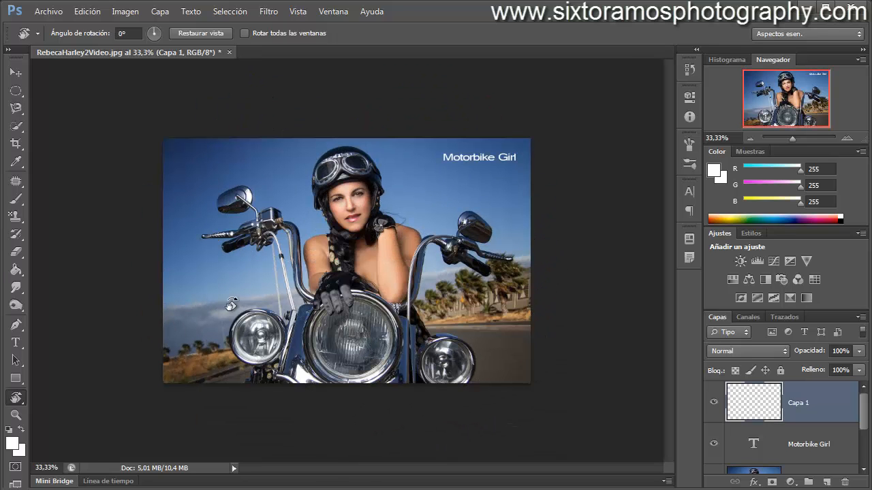
- Magnify the woman's face to 200% with the Zoom tool
right_click(21, 398)
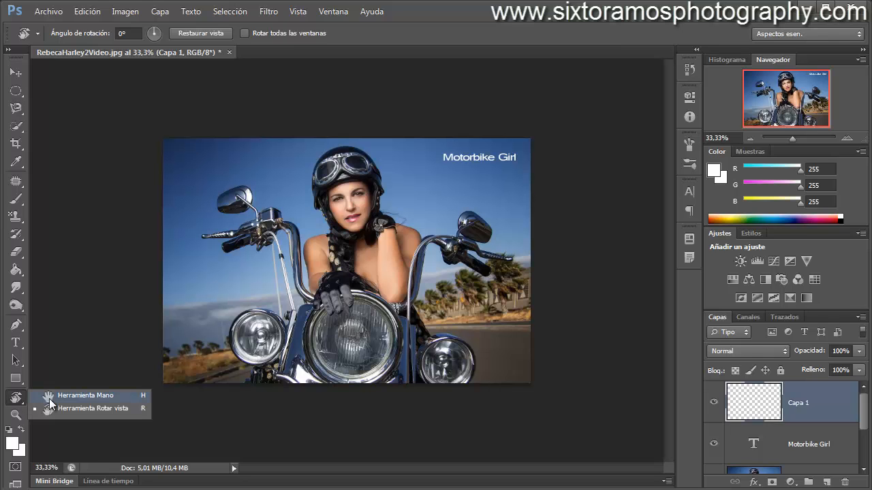
click(68, 396)
click(15, 415)
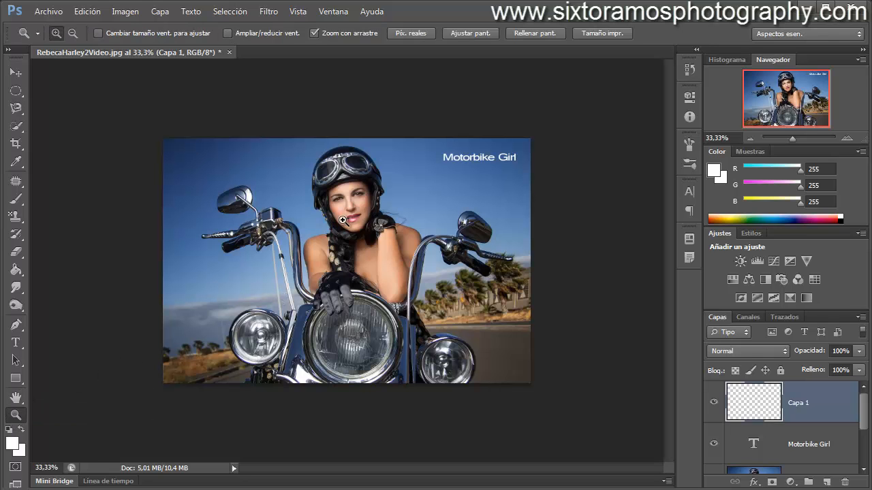
drag(343, 220, 342, 220)
drag(375, 161, 389, 240)
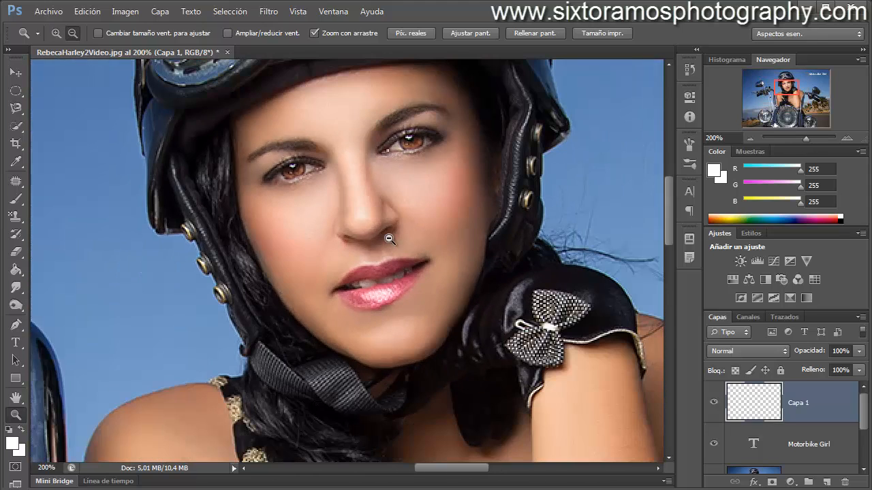
- Alternate the magnification between 100% and 200% around the face, and finish with most of the image in view at 56.64%
alt+click(389, 239)
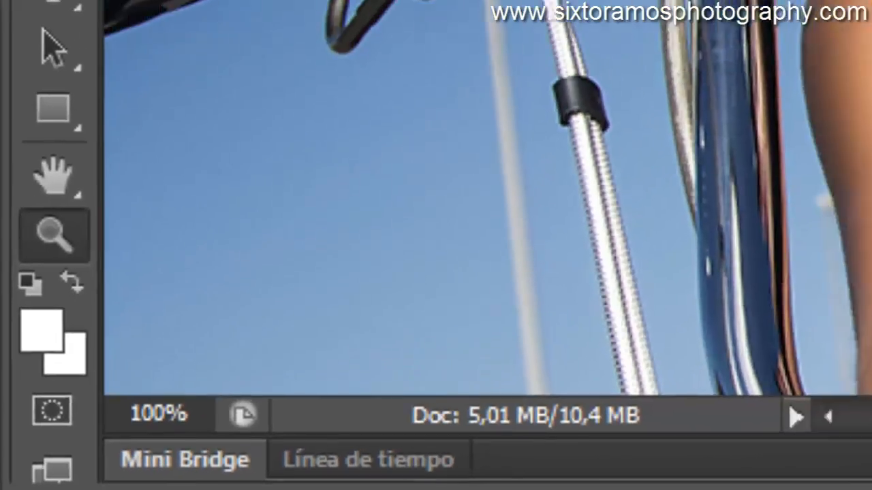
click(587, 27)
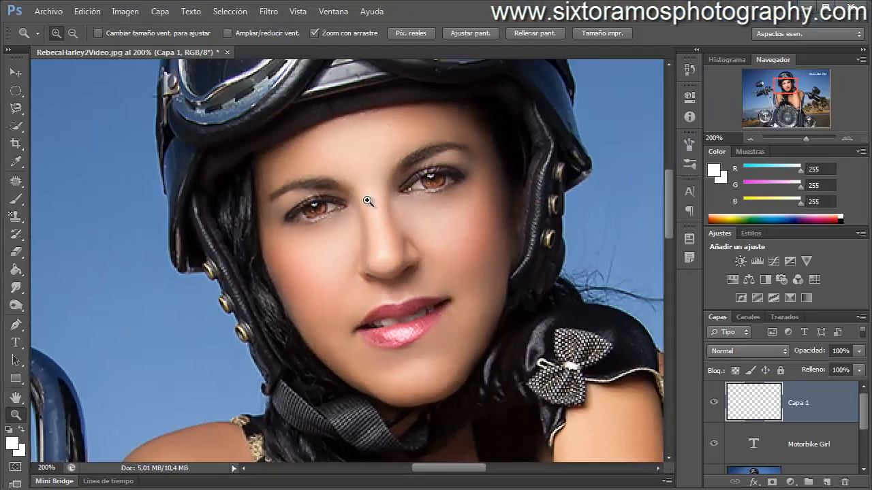
click(369, 202)
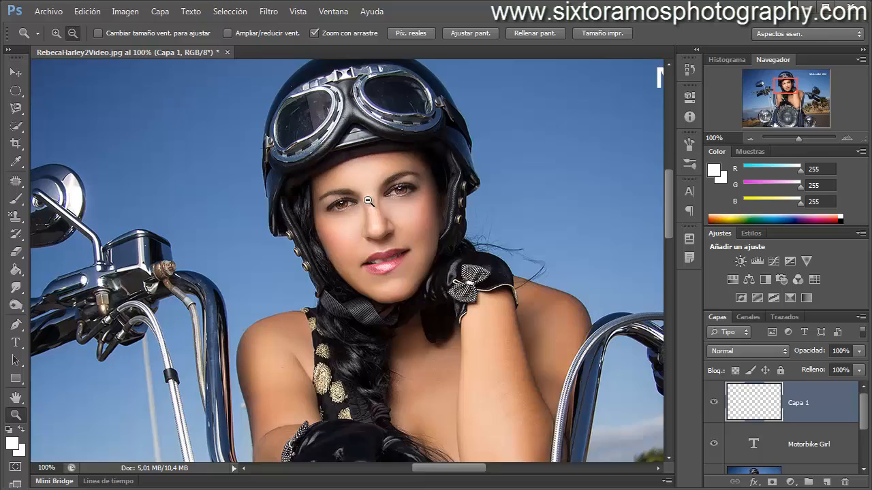
alt+click(367, 201)
alt+click(368, 201)
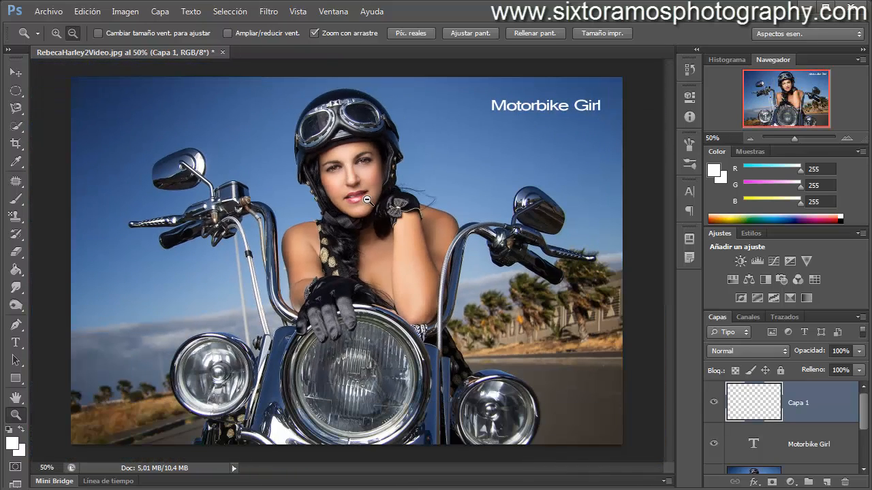
drag(250, 96, 269, 201)
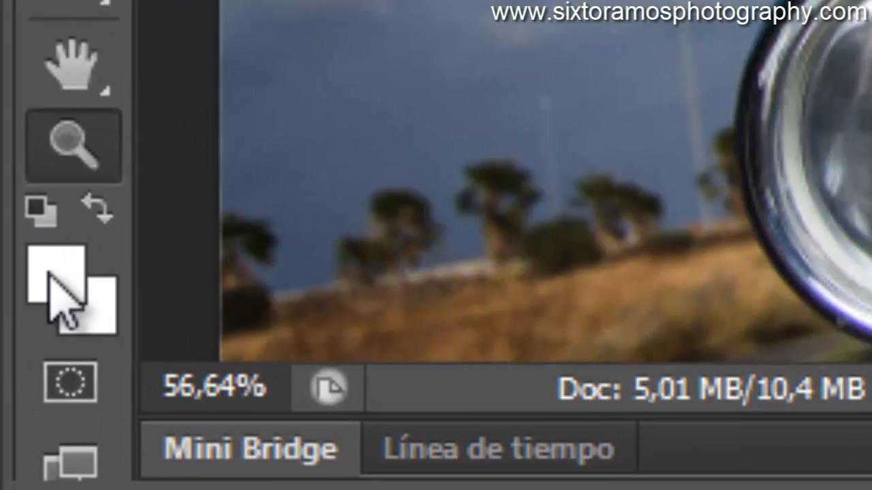
- Set the foreground colour to black
click(54, 286)
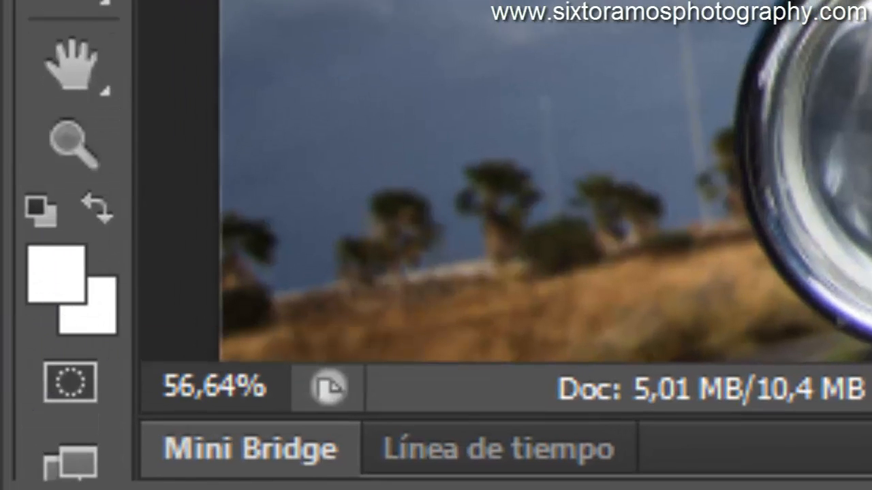
key(Return)
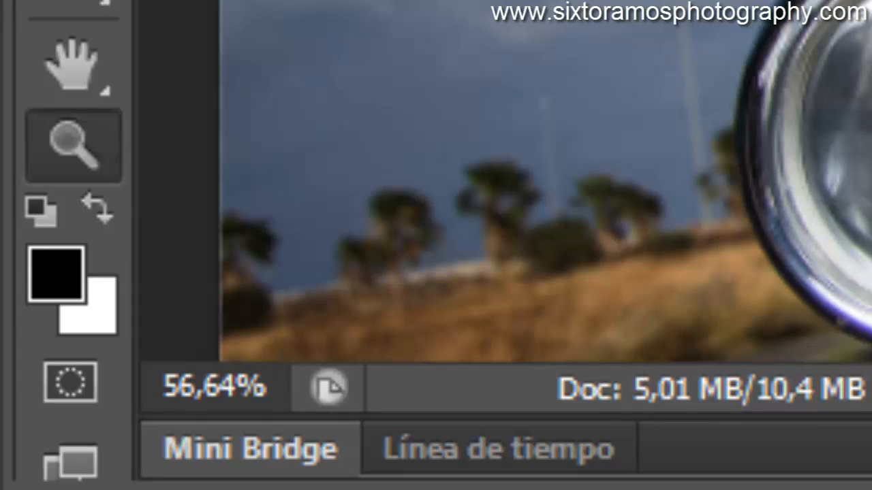
click(69, 284)
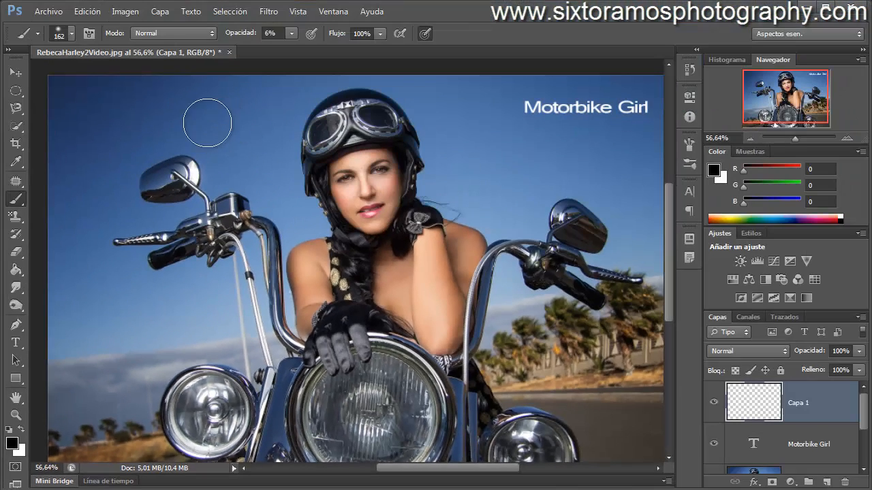
- Try a black test stroke across the sky with a 95 px Brush at a higher opacity, and undo it
drag(207, 122, 186, 122)
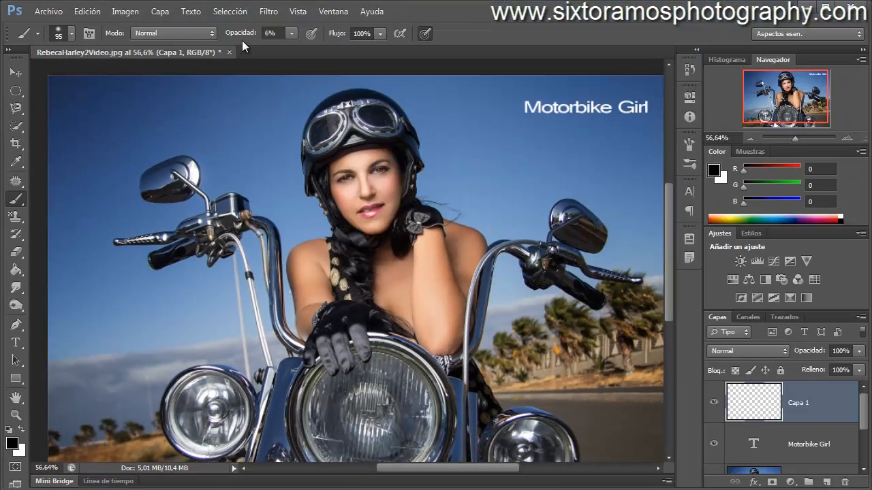
drag(243, 36, 350, 40)
mouse_move(250, 128)
mouse_down()
mouse_move(177, 124)
mouse_move(121, 146)
mouse_move(108, 172)
mouse_up()
key(ctrl+z)
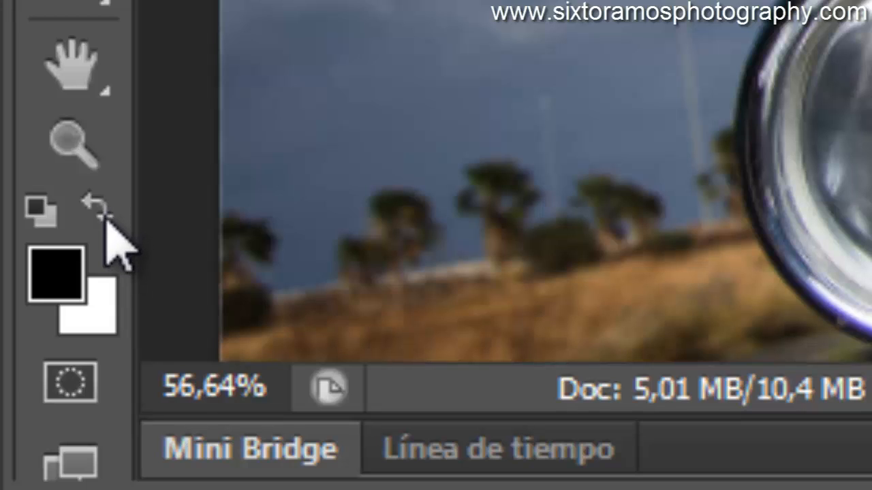
- Swap the foreground and background colours back and forth, ending with white in front and black behind
click(102, 216)
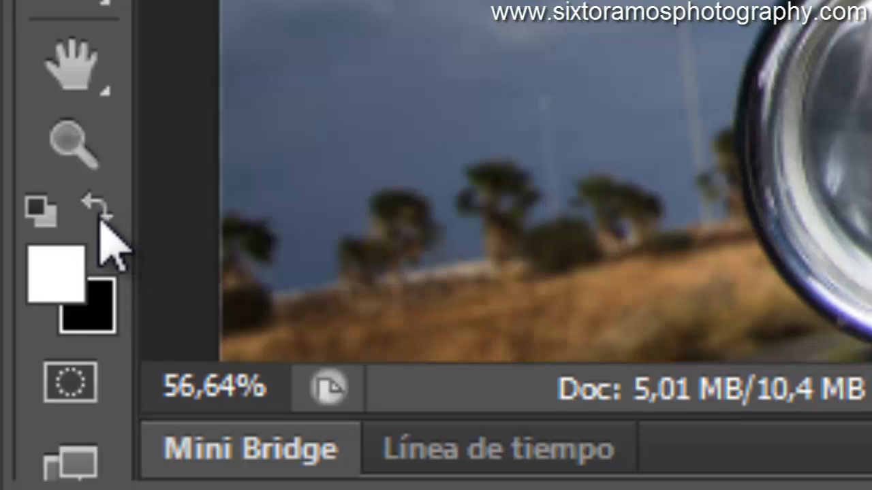
click(102, 216)
click(102, 216)
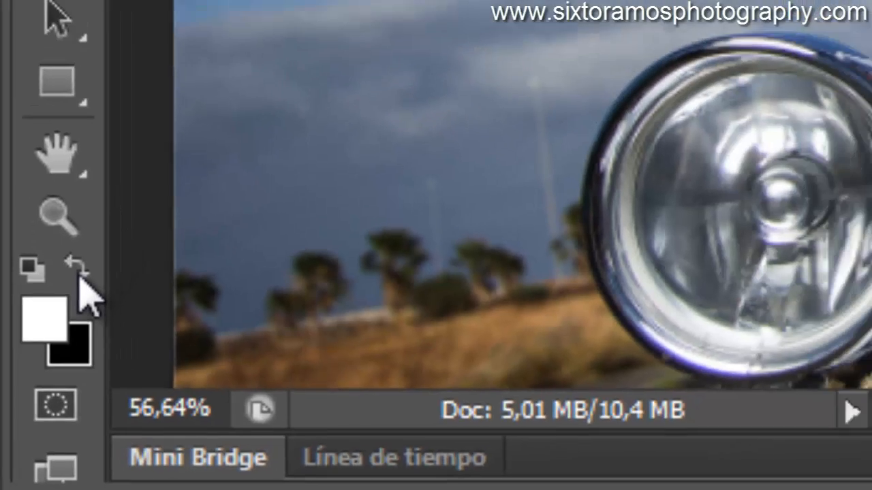